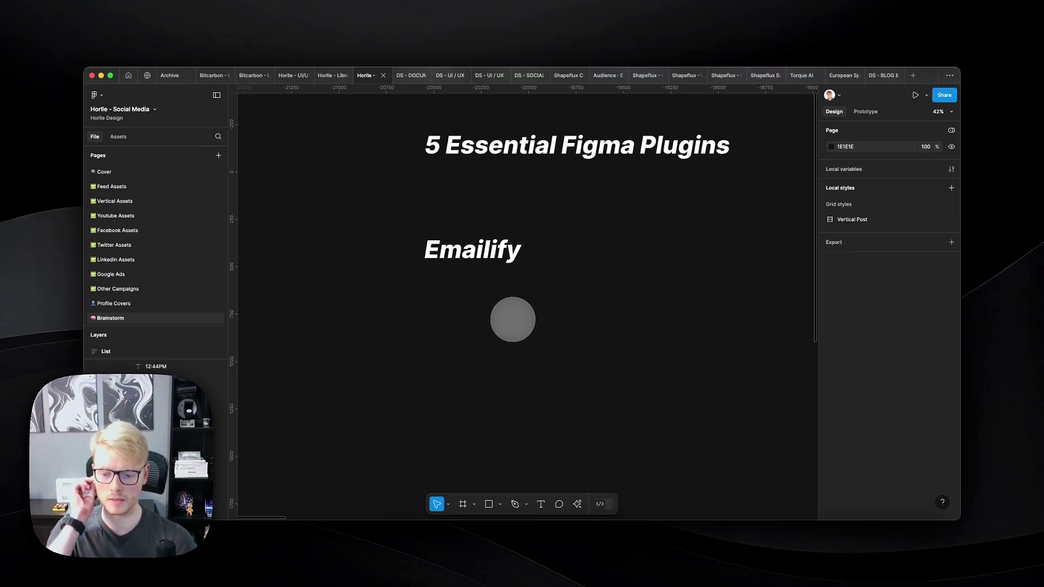
- Search the Actions menu for 'email' and launch the Emailify HTML Email Builder plugin
{"action": "left_click", "coordinate": [487, 308]}
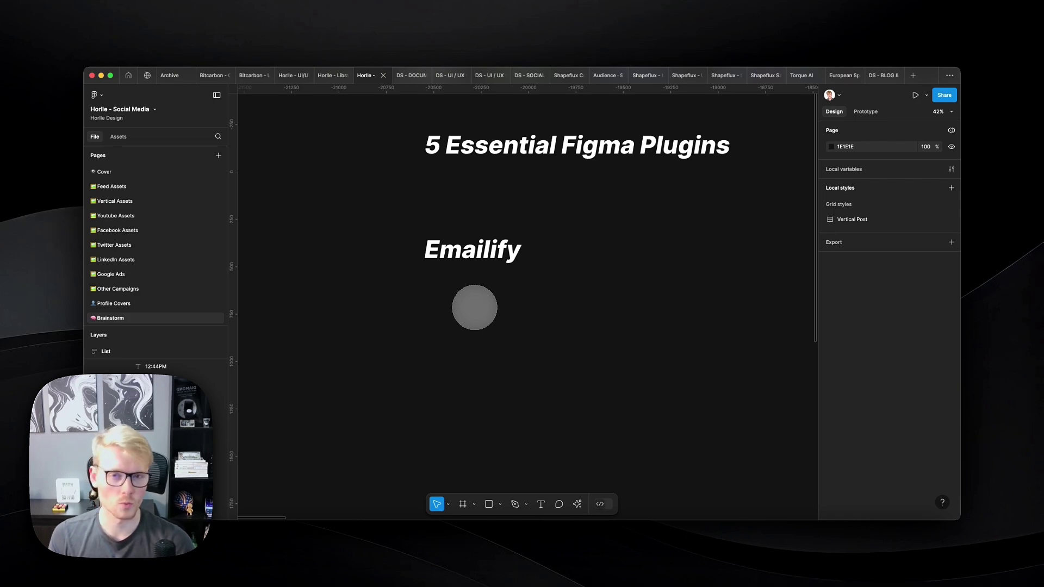
{"action": "key", "text": "f"}
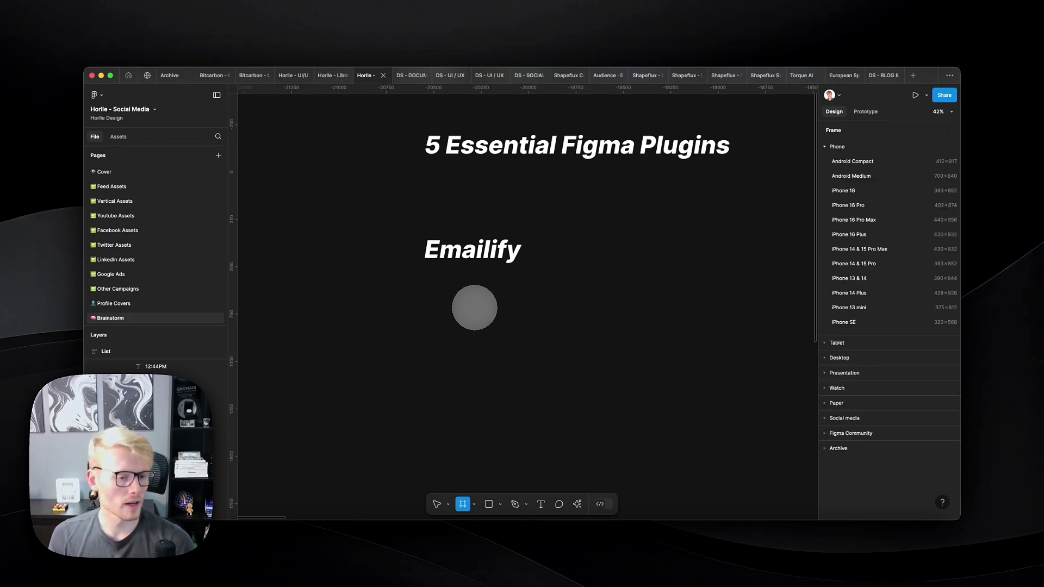
{"action": "key", "text": "Escape"}
{"action": "left_click", "coordinate": [577, 504]}
{"action": "type", "text": "email"}
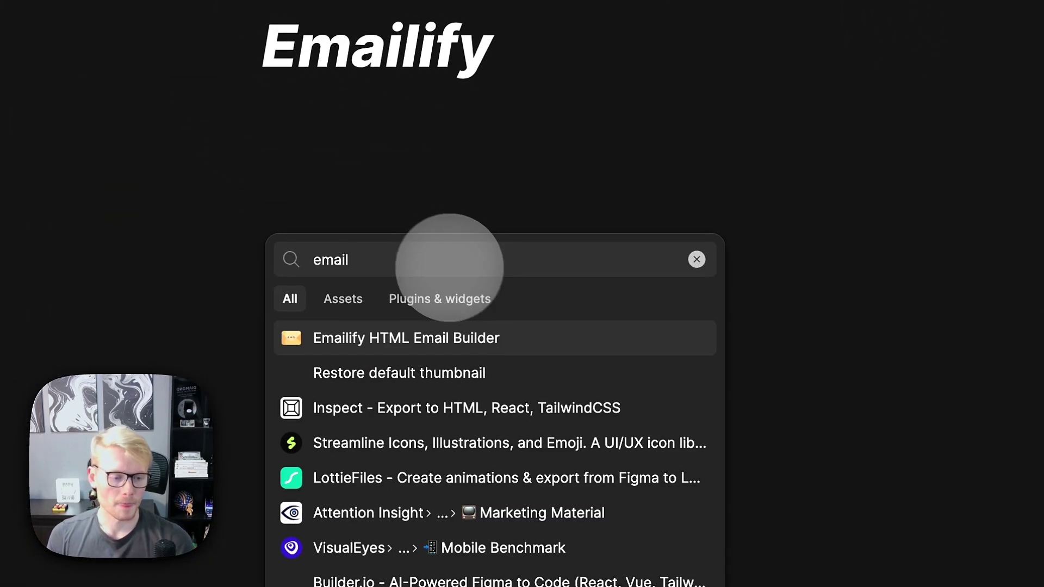
{"action": "left_click", "coordinate": [428, 328]}
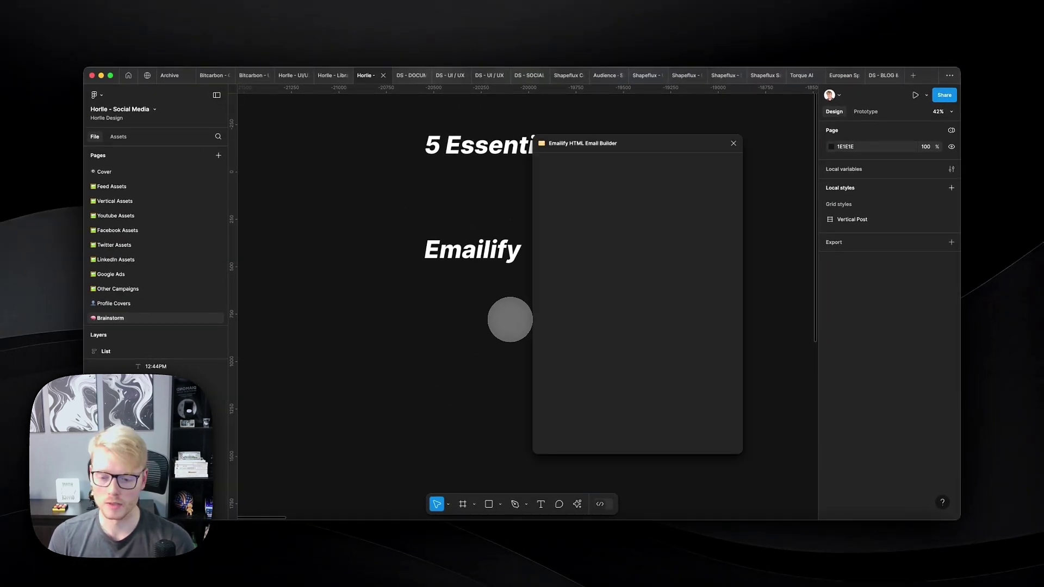
- Create a blank Emailify email named 'Gabriel Party' and drag it below the Emailify heading
{"action": "scroll", "coordinate": [457, 302], "scroll_direction": "down", "scroll_amount": 3}
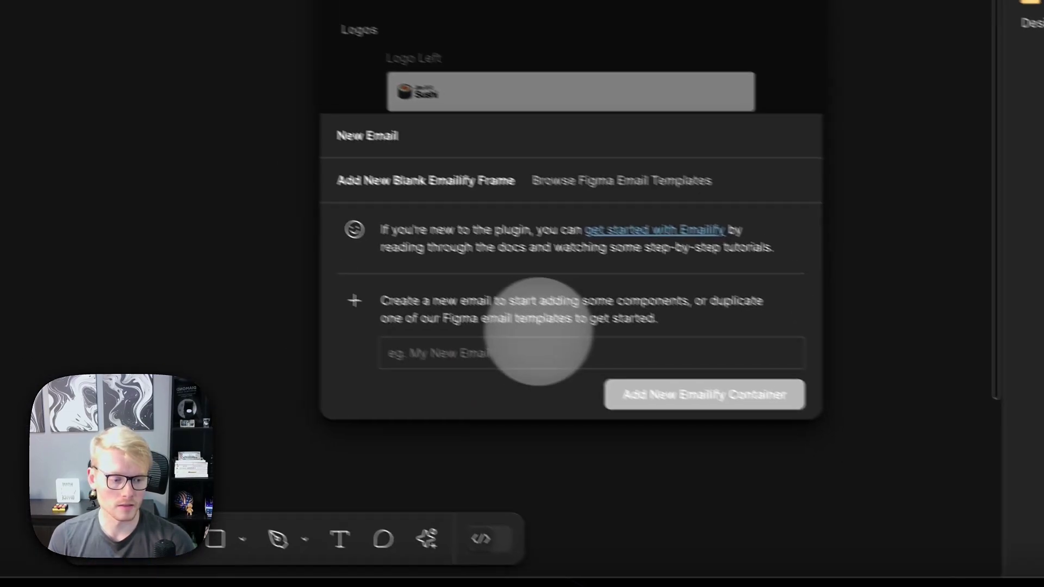
{"action": "left_click", "coordinate": [769, 463]}
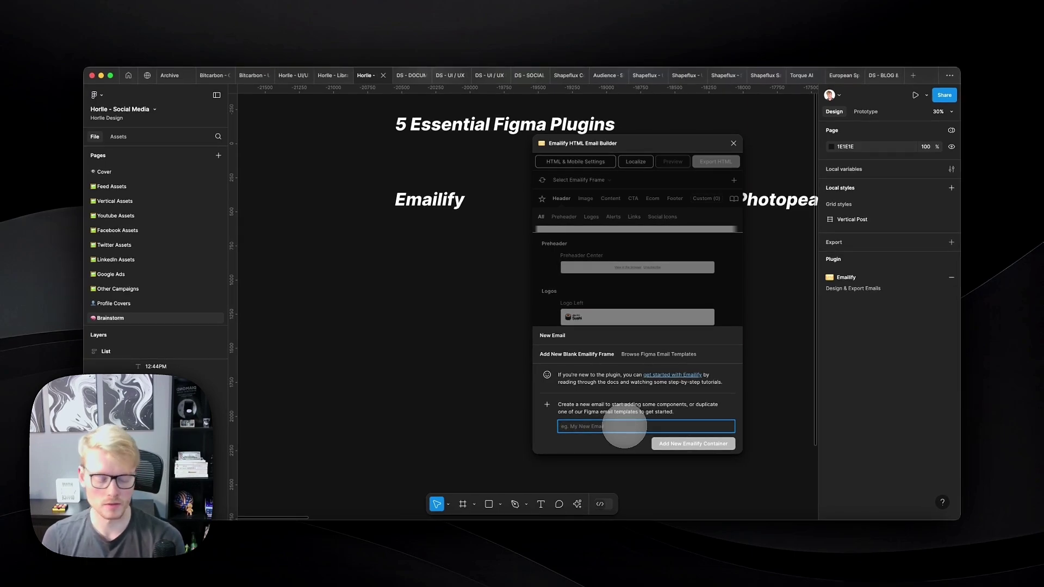
{"action": "type", "text": "G"}
{"action": "key", "text": "BackSpace"}
{"action": "type", "text": "Gabriel Party"}
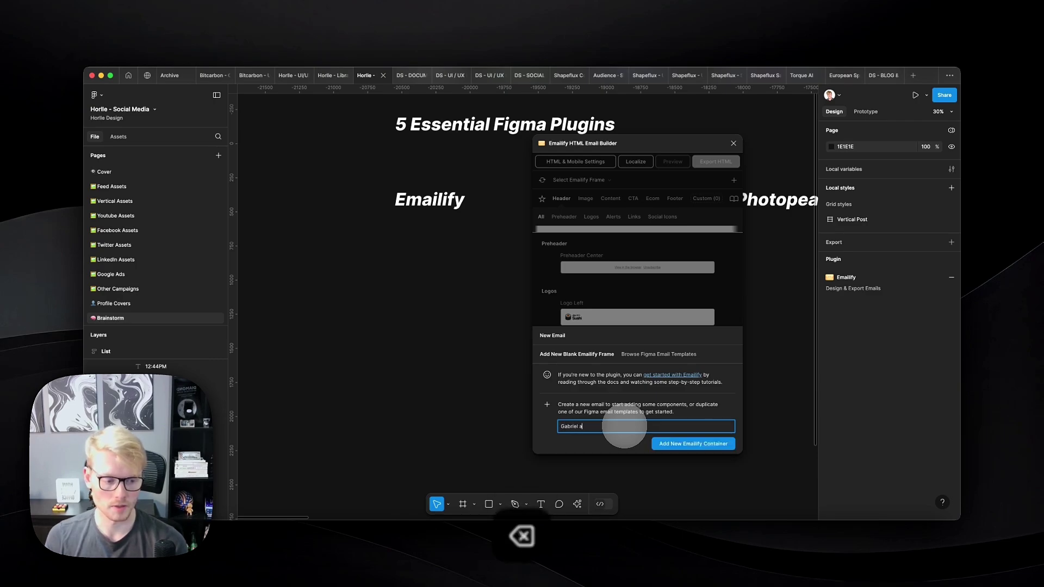
{"action": "key", "text": "Return"}
{"action": "left_click_drag", "start_coordinate": [651, 356], "coordinate": [461, 281]}
{"action": "scroll", "coordinate": [386, 299], "scroll_direction": "up", "scroll_amount": 3}
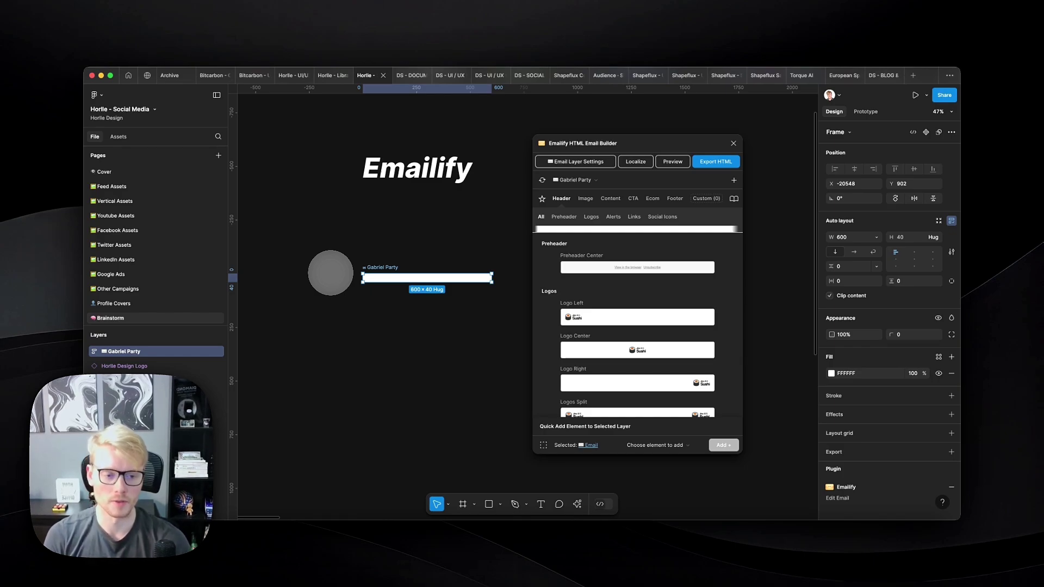
- Insert the Logo Left sushi header into the email
{"action": "scroll", "coordinate": [683, 279], "scroll_direction": "down", "scroll_amount": 5}
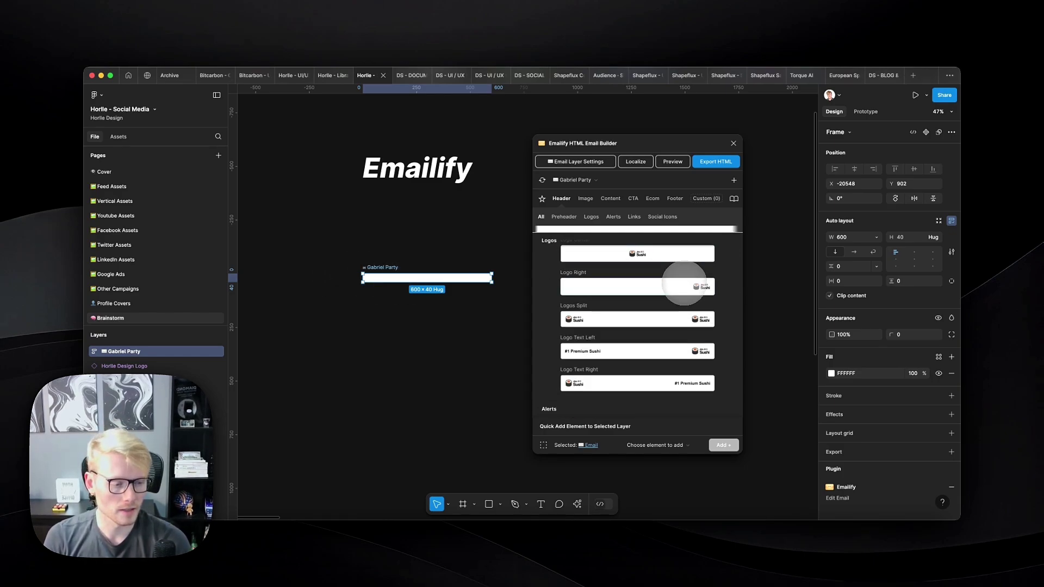
{"action": "scroll", "coordinate": [679, 292], "scroll_direction": "up", "scroll_amount": 5}
{"action": "left_click", "coordinate": [636, 288]}
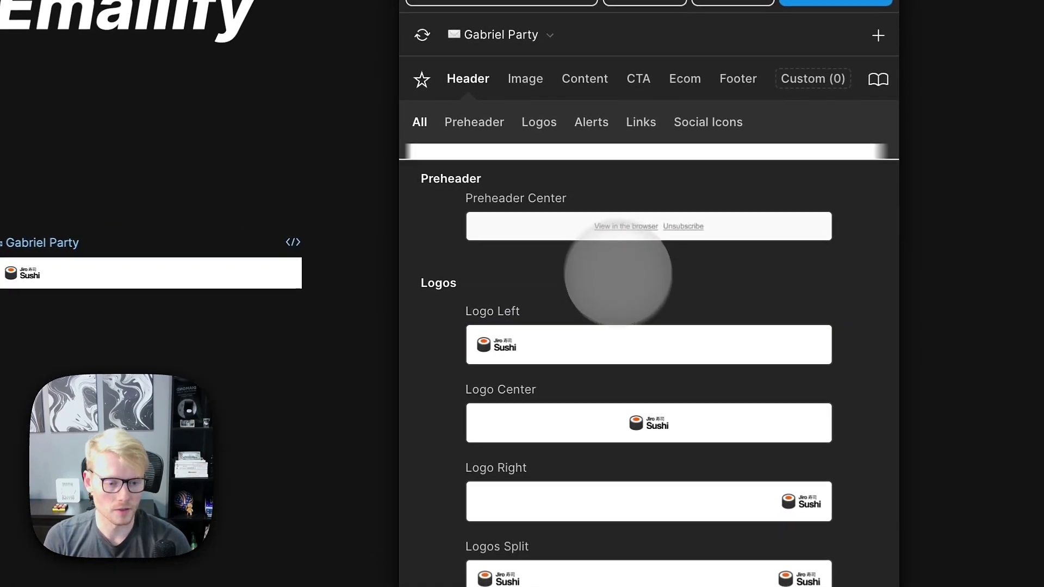
- Add the '20% off everything for 48 hours!' alert bar and move it above the logo
{"action": "scroll", "coordinate": [642, 314], "scroll_direction": "down", "scroll_amount": 2}
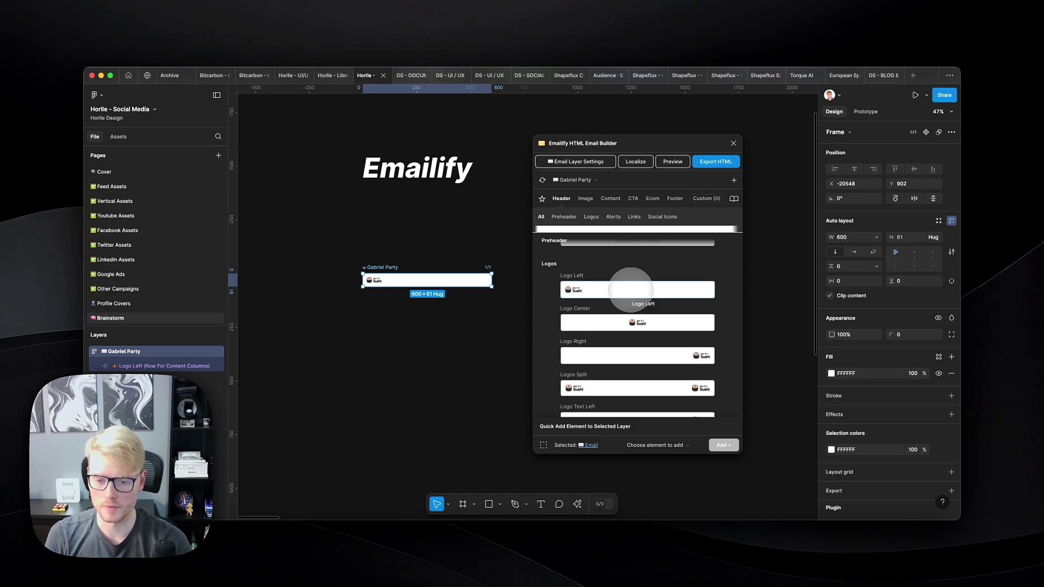
{"action": "scroll", "coordinate": [607, 313], "scroll_direction": "down", "scroll_amount": 2}
{"action": "scroll", "coordinate": [612, 311], "scroll_direction": "down", "scroll_amount": 5}
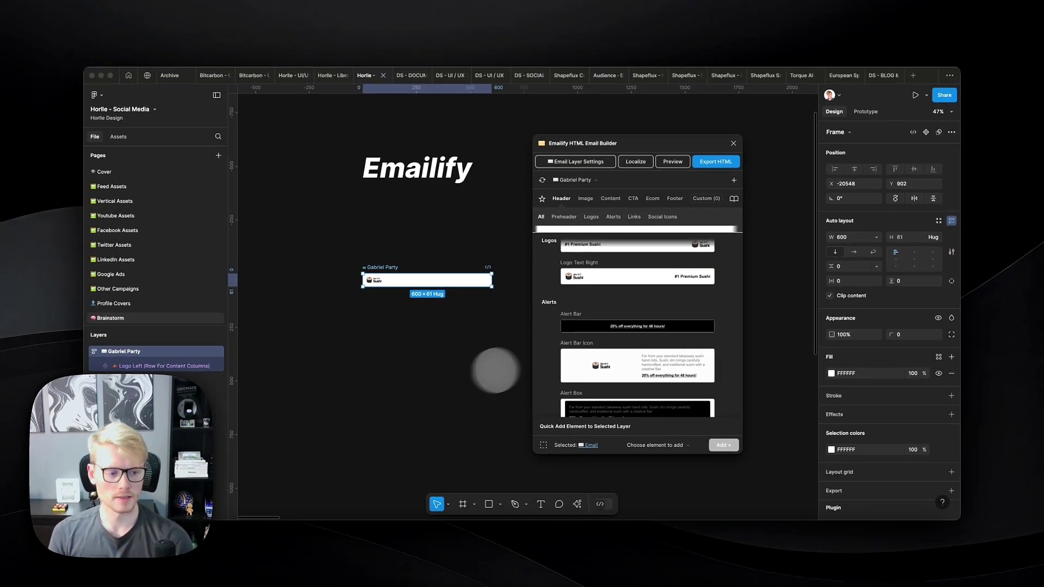
{"action": "scroll", "coordinate": [614, 324], "scroll_direction": "down", "scroll_amount": 1}
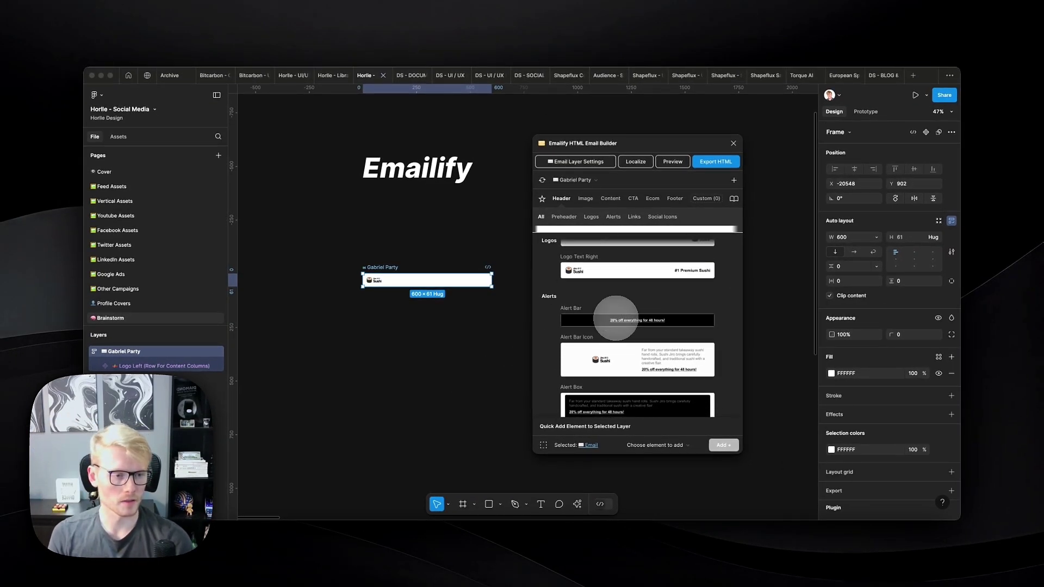
{"action": "scroll", "coordinate": [616, 318], "scroll_direction": "down", "scroll_amount": 1}
{"action": "scroll", "coordinate": [619, 318], "scroll_direction": "down", "scroll_amount": 2}
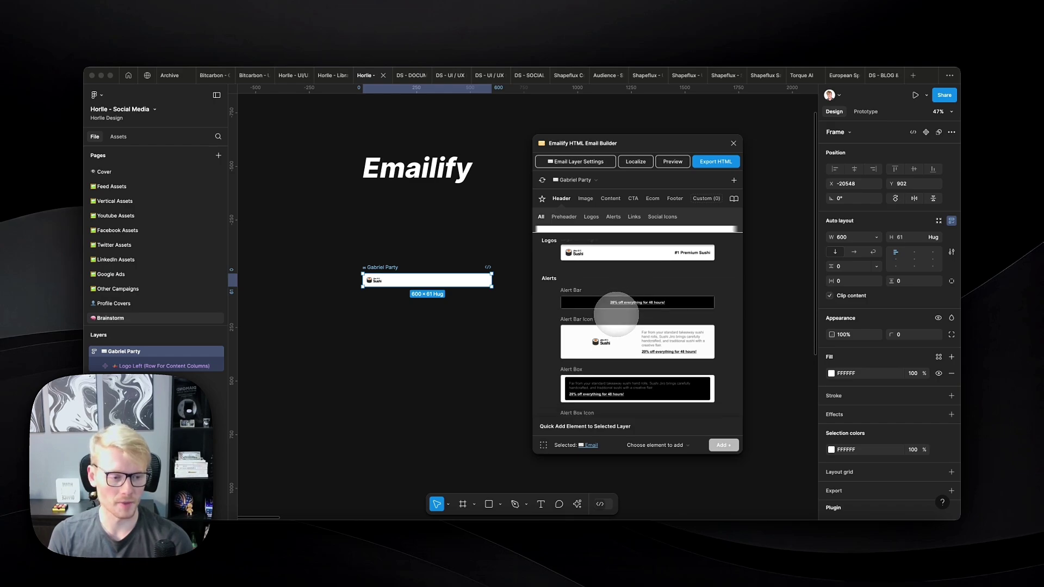
{"action": "left_click", "coordinate": [620, 303]}
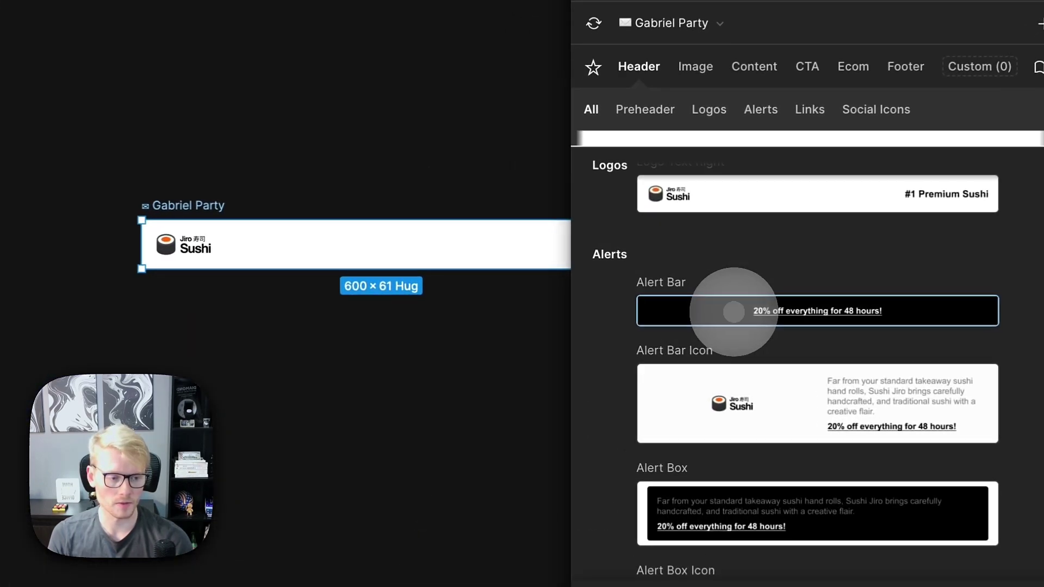
{"action": "left_click", "coordinate": [338, 279]}
{"action": "key", "text": "Up"}
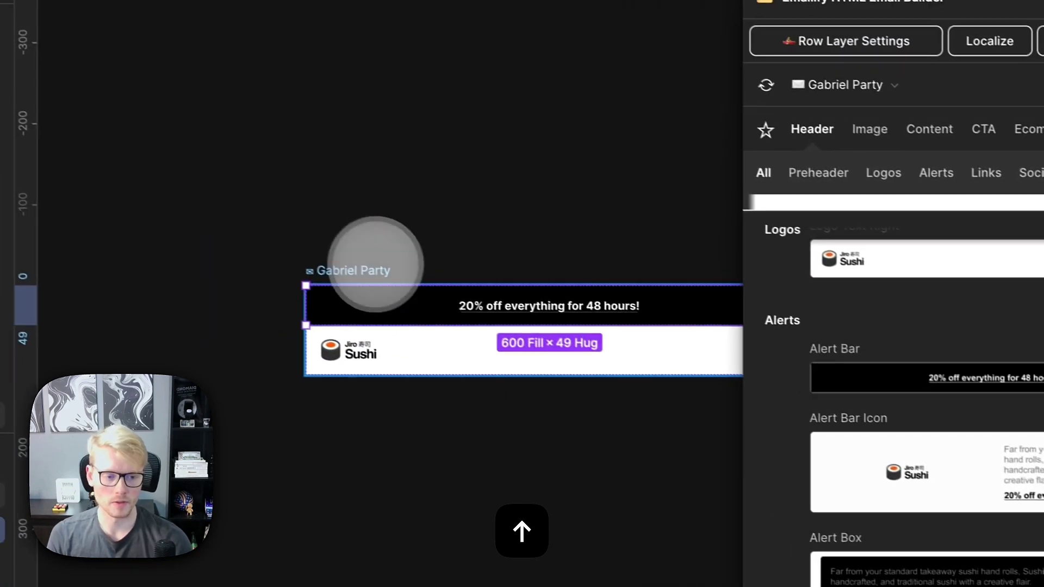
{"action": "left_click", "coordinate": [212, 218]}
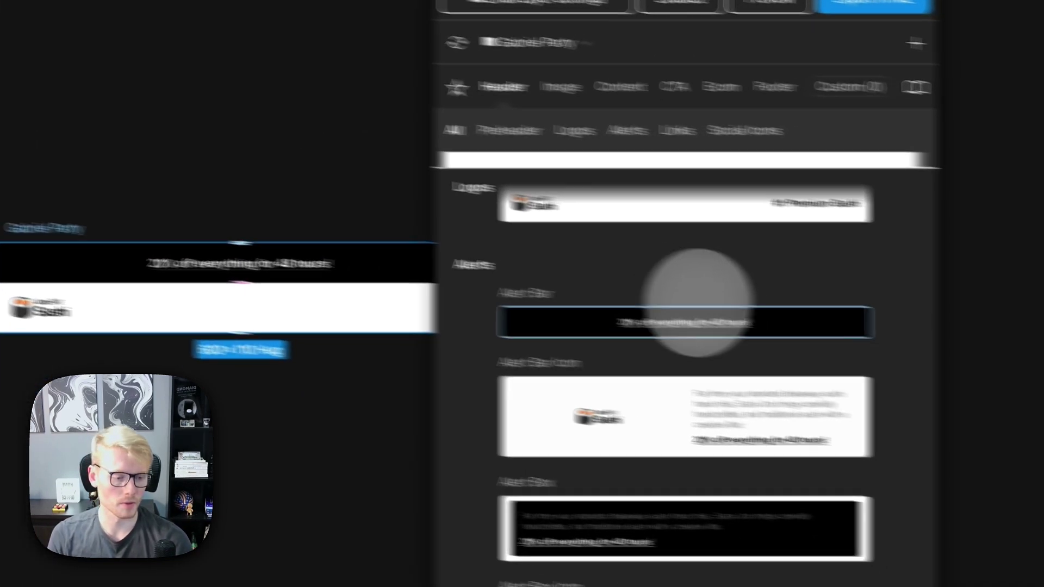
- Scroll the Emailify component library and bring up the image components
{"action": "scroll", "coordinate": [698, 303], "scroll_direction": "down", "scroll_amount": 10}
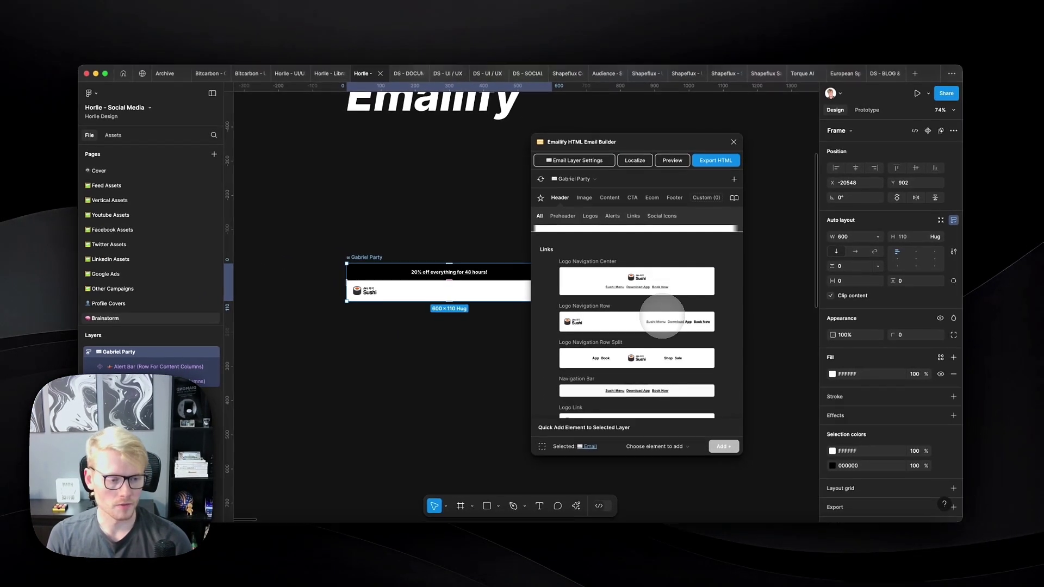
{"action": "scroll", "coordinate": [664, 306], "scroll_direction": "down", "scroll_amount": 3}
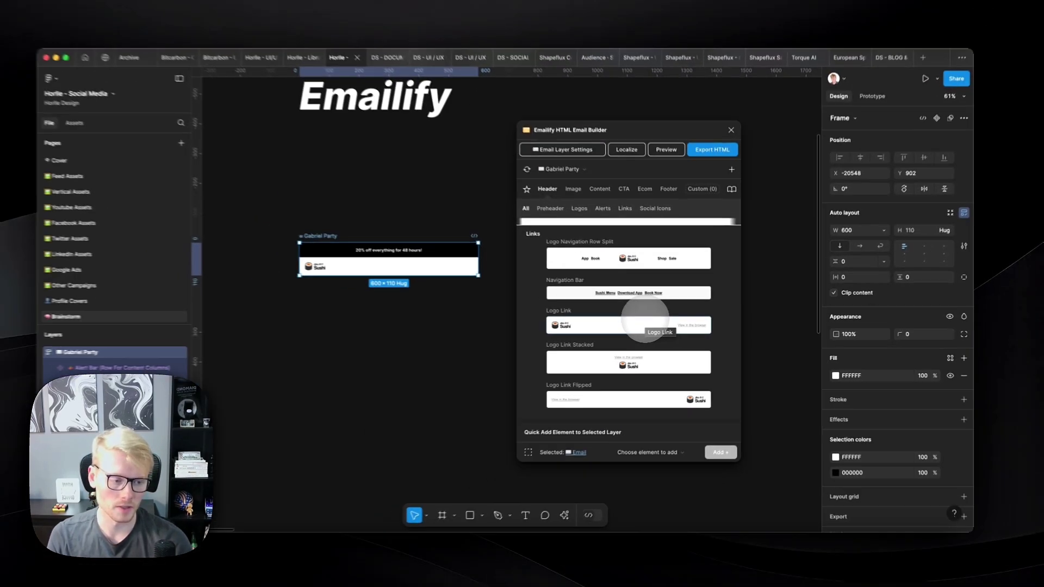
{"action": "scroll", "coordinate": [649, 331], "scroll_direction": "down", "scroll_amount": 4}
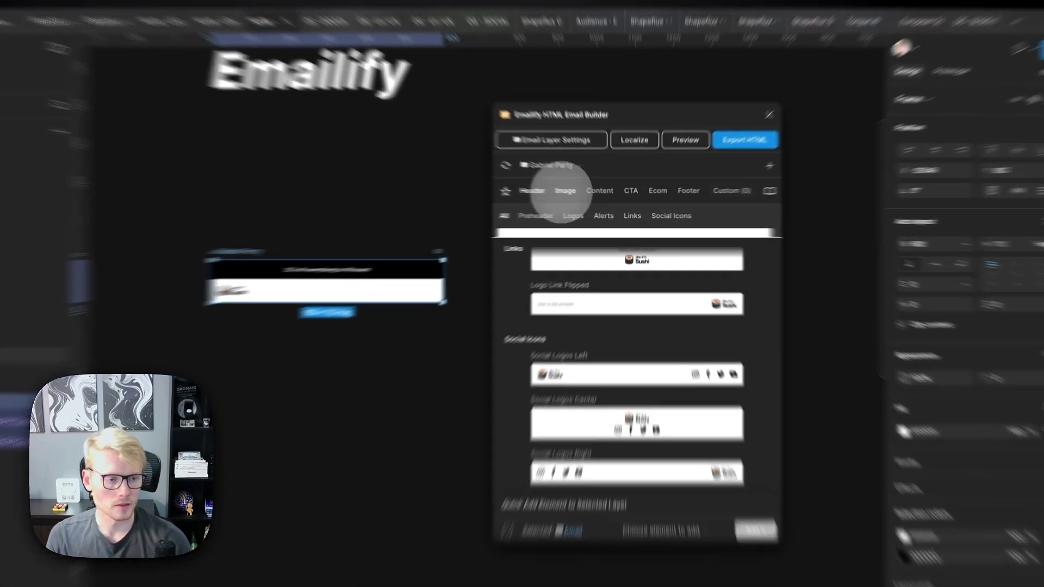
{"action": "left_click", "coordinate": [585, 198]}
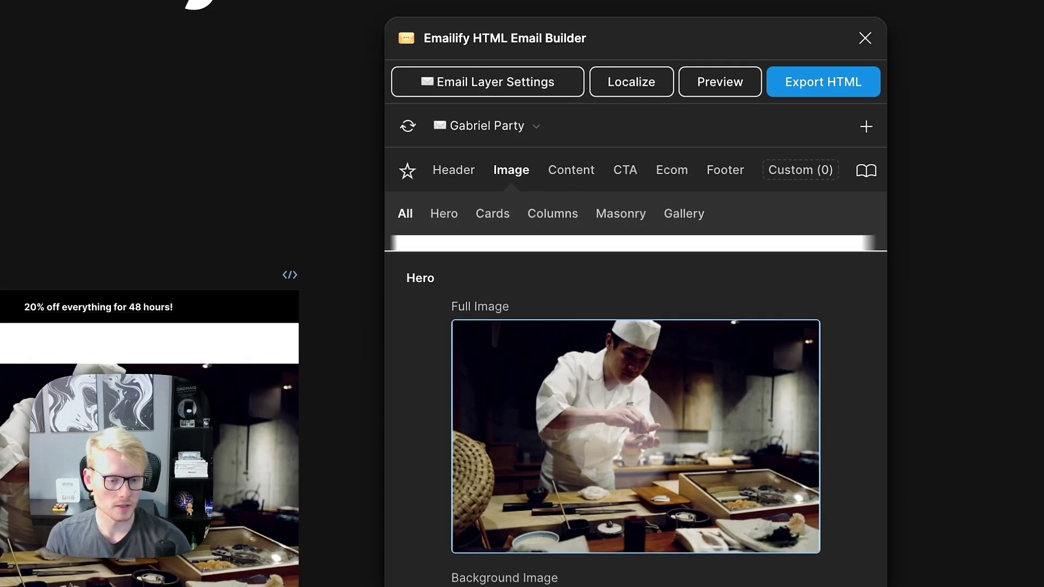
- Add the full-width chef hero image and the 'Experience our sushi bar' heading-with-icon block
{"action": "left_click", "coordinate": [291, 463]}
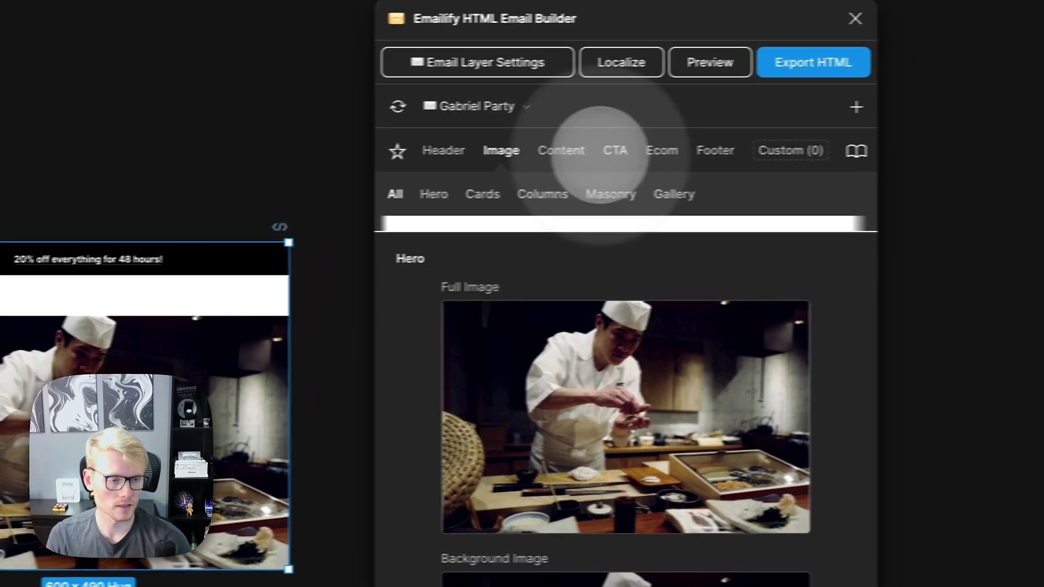
{"action": "left_click", "coordinate": [564, 150]}
{"action": "left_click_drag", "start_coordinate": [631, 342], "coordinate": [190, 544]}
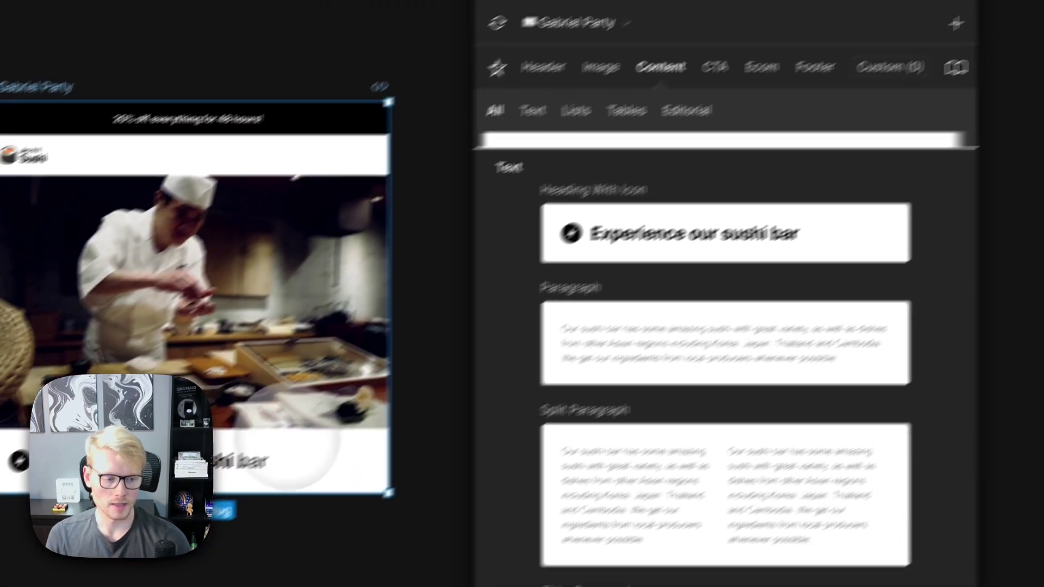
{"action": "left_click_drag", "start_coordinate": [288, 440], "coordinate": [194, 527]}
- Add the Free Delivery checkbox list and the 500+/100%/47 stats block below it
{"action": "scroll", "coordinate": [193, 527], "scroll_direction": "down", "scroll_amount": 3}
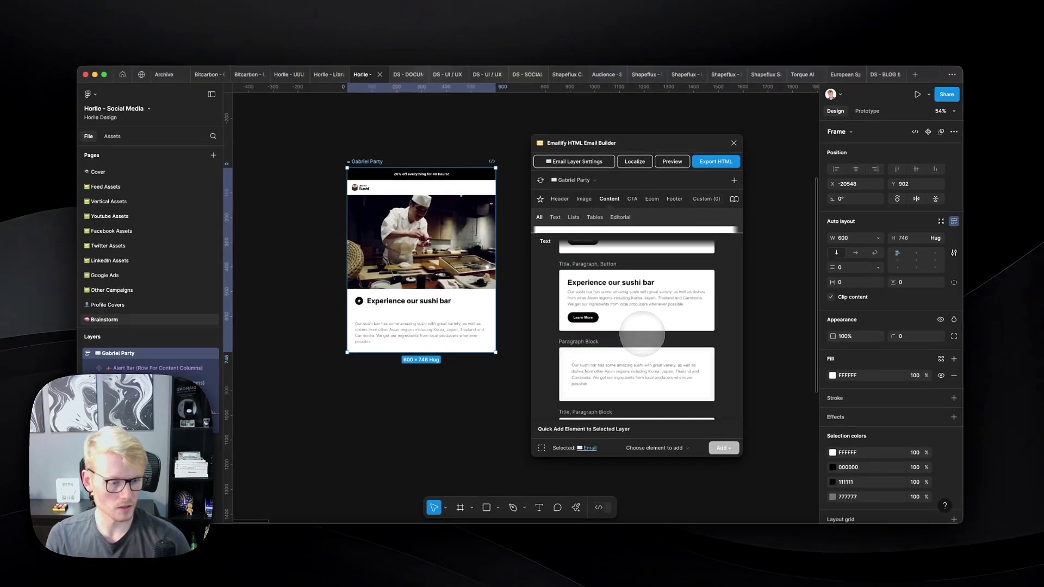
{"action": "scroll", "coordinate": [644, 331], "scroll_direction": "down", "scroll_amount": 3}
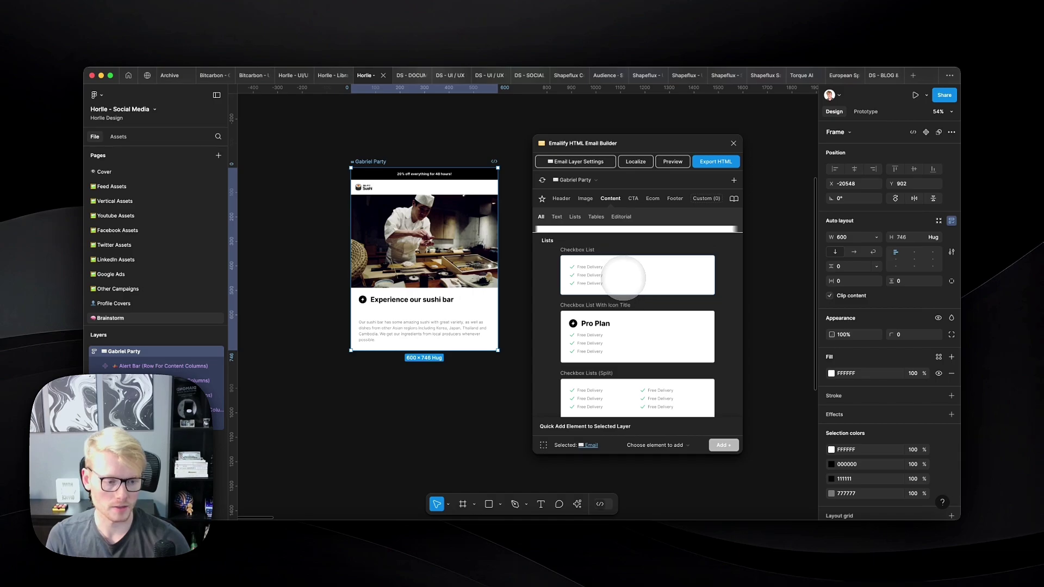
{"action": "left_click_drag", "start_coordinate": [614, 278], "coordinate": [424, 348]}
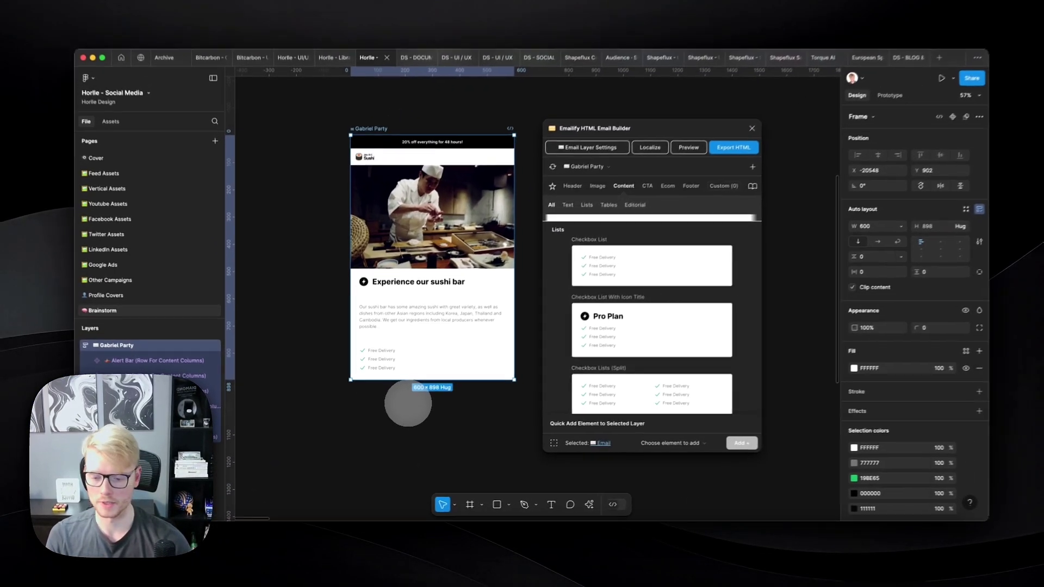
{"action": "scroll", "coordinate": [647, 267], "scroll_direction": "down", "scroll_amount": 4}
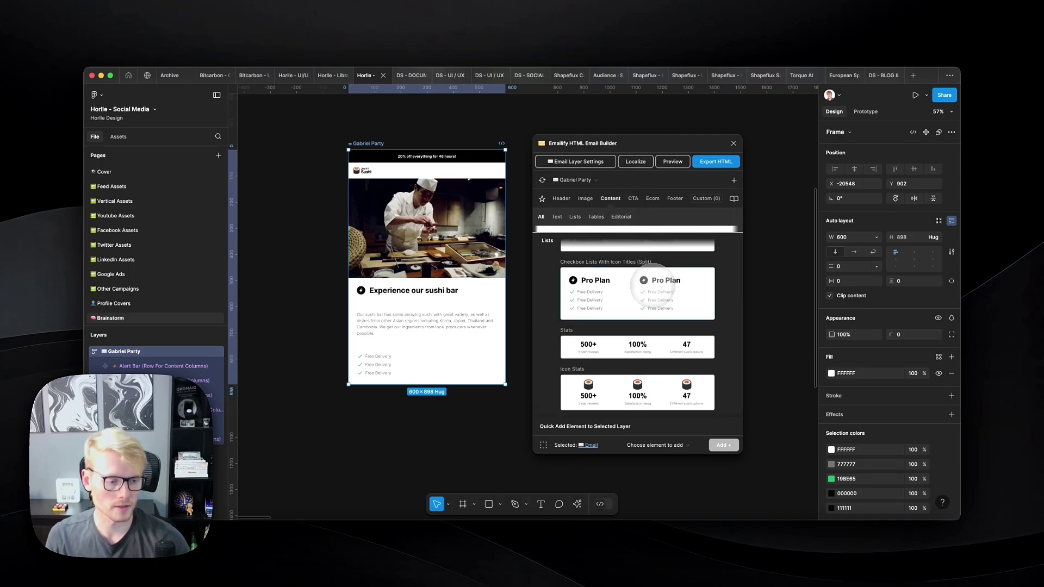
{"action": "left_click", "coordinate": [661, 323]}
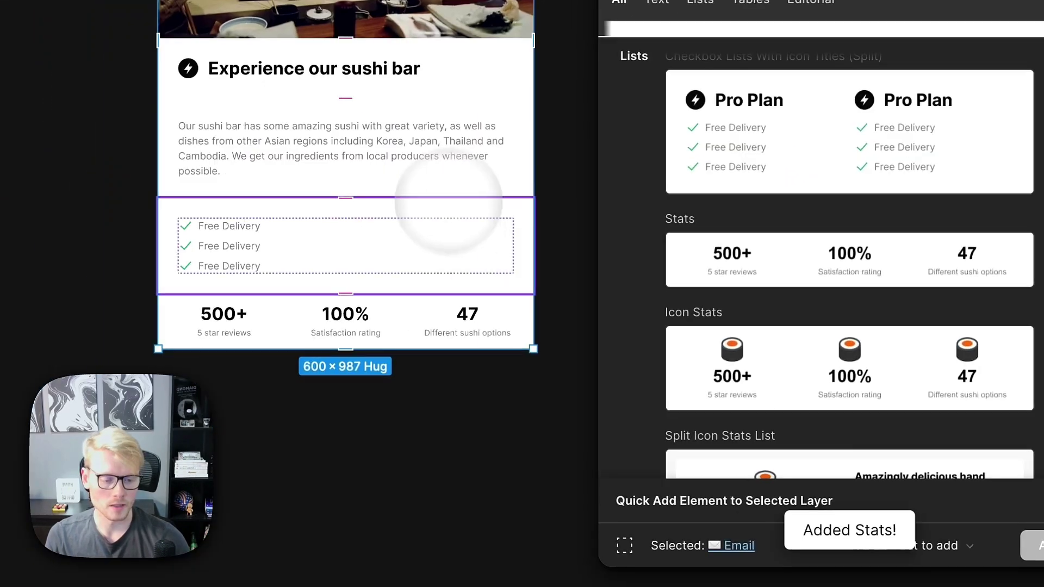
- Add the Stacked Icon Stats Cards block and bring up the CTA components
{"action": "scroll", "coordinate": [657, 317], "scroll_direction": "down", "scroll_amount": 3}
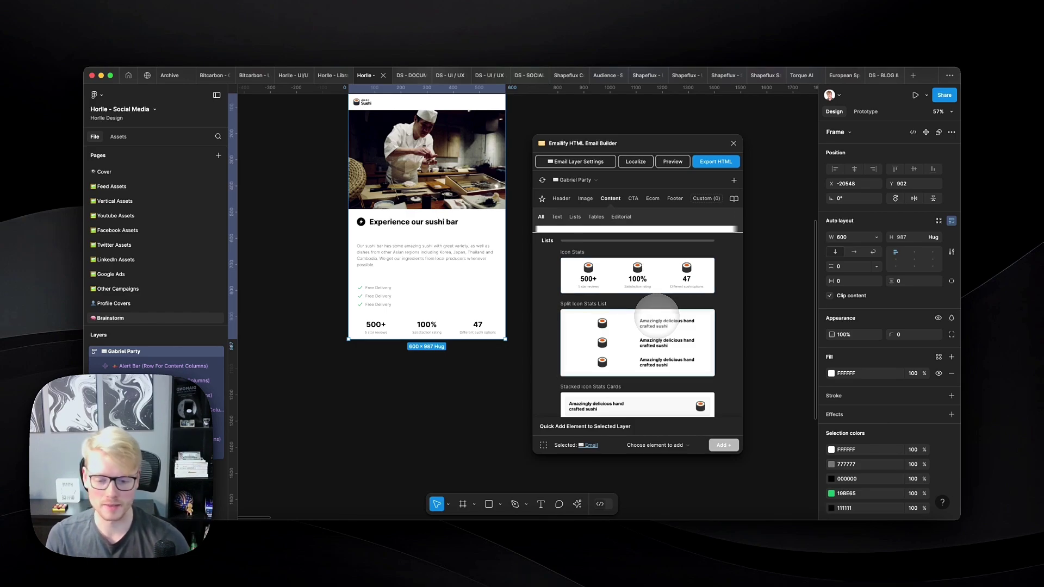
{"action": "scroll", "coordinate": [654, 314], "scroll_direction": "down", "scroll_amount": 1}
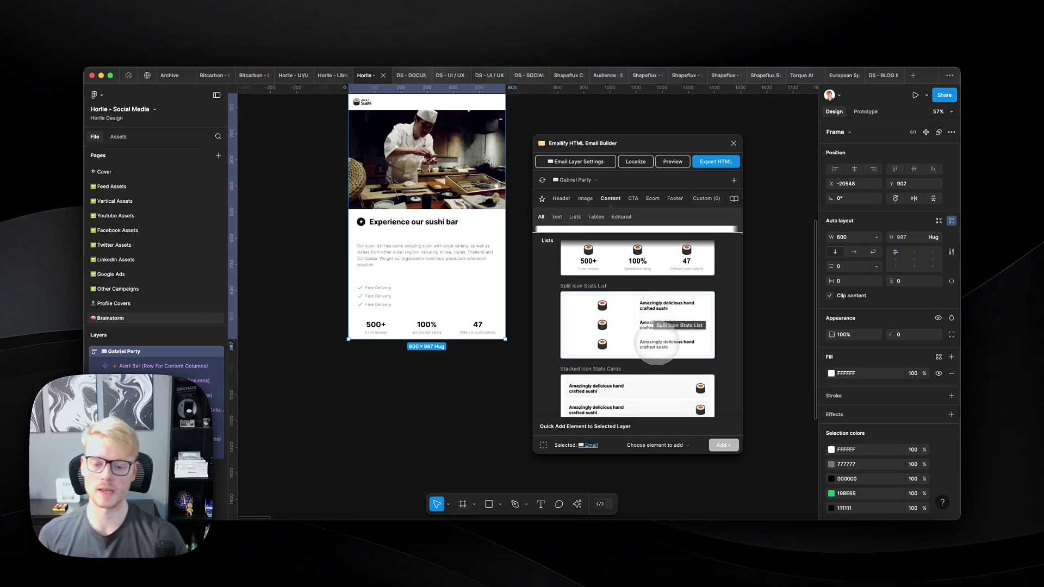
{"action": "scroll", "coordinate": [650, 292], "scroll_direction": "down", "scroll_amount": 5}
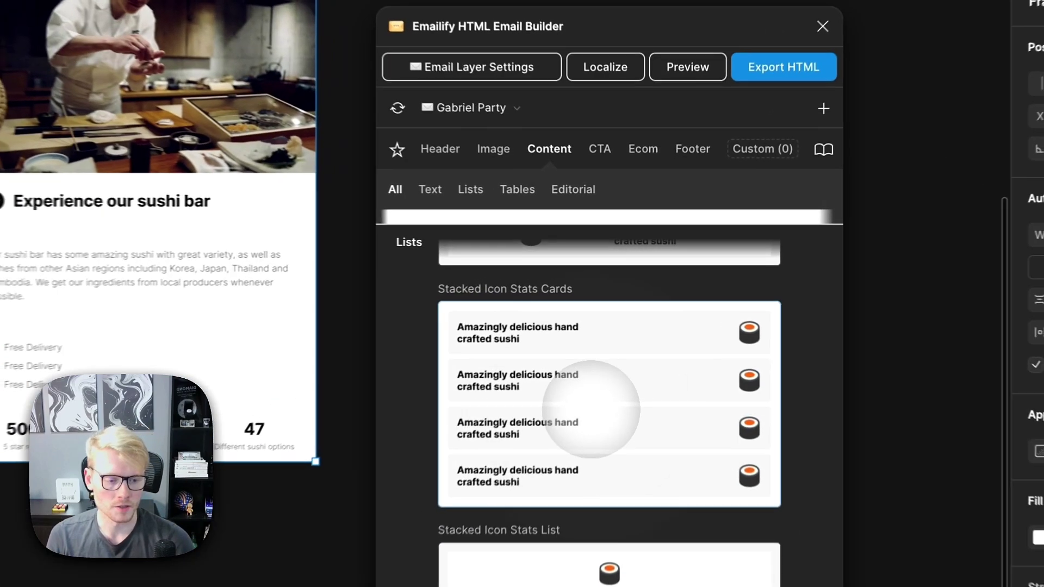
{"action": "left_click", "coordinate": [591, 409]}
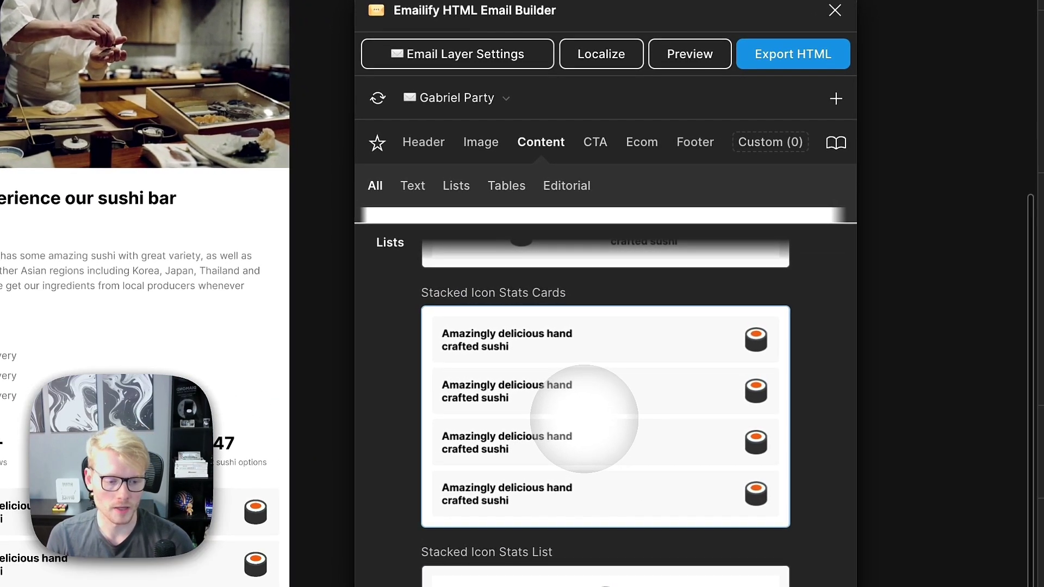
{"action": "scroll", "coordinate": [584, 408], "scroll_direction": "down", "scroll_amount": 4}
{"action": "scroll", "coordinate": [576, 416], "scroll_direction": "down", "scroll_amount": 4}
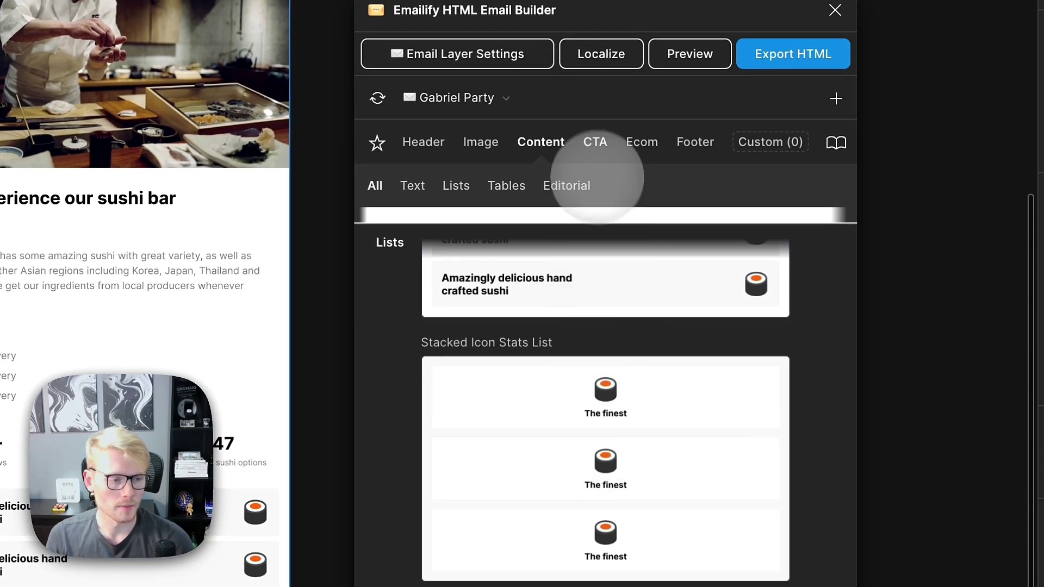
{"action": "left_click", "coordinate": [595, 142]}
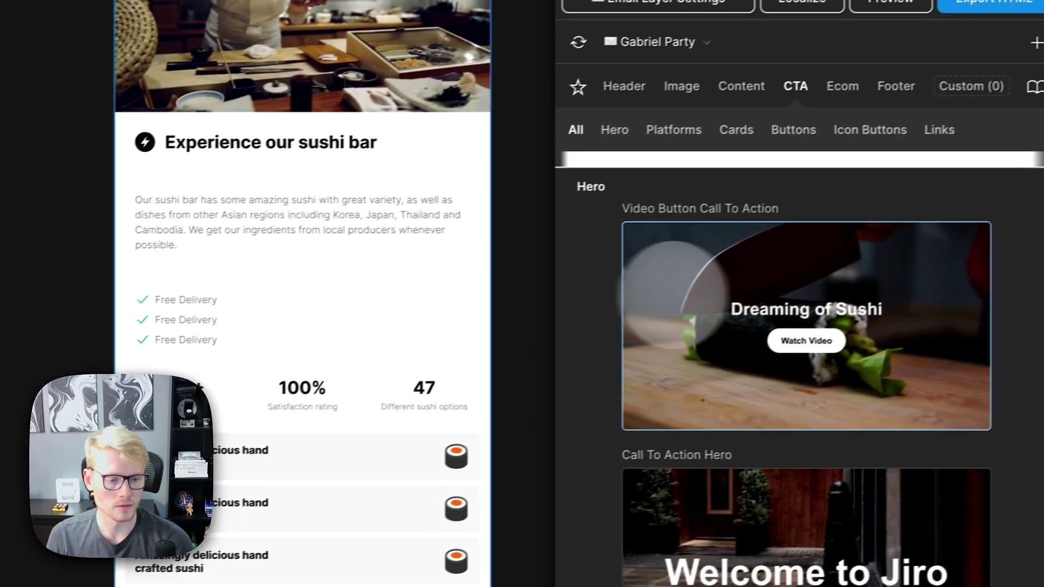
{"action": "scroll", "coordinate": [544, 380], "scroll_direction": "down", "scroll_amount": 8}
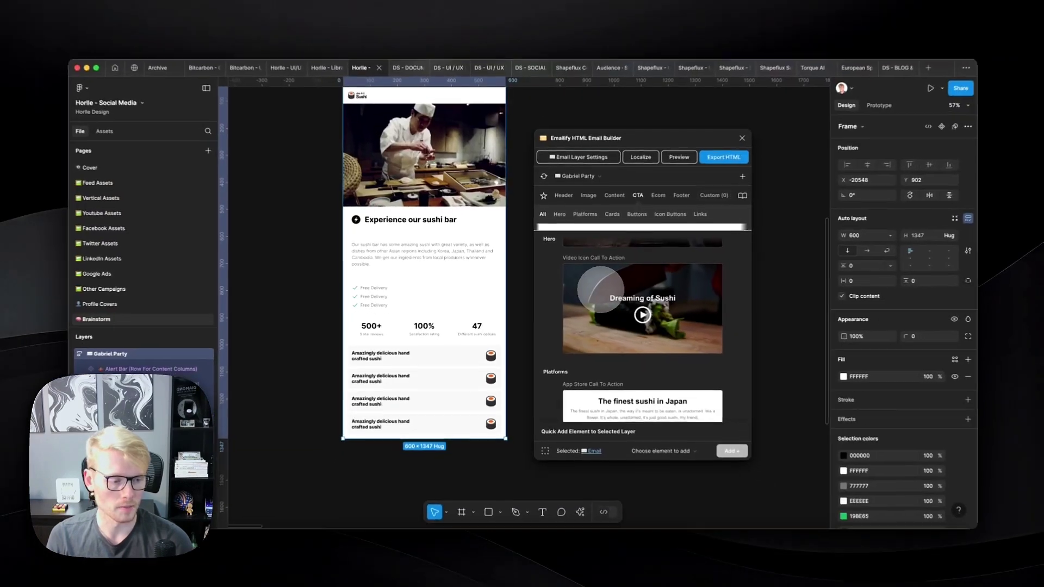
- Drill into the sushi bar heading row down to the lightning icon image and its clip path group
{"action": "scroll", "coordinate": [599, 288], "scroll_direction": "down", "scroll_amount": 5}
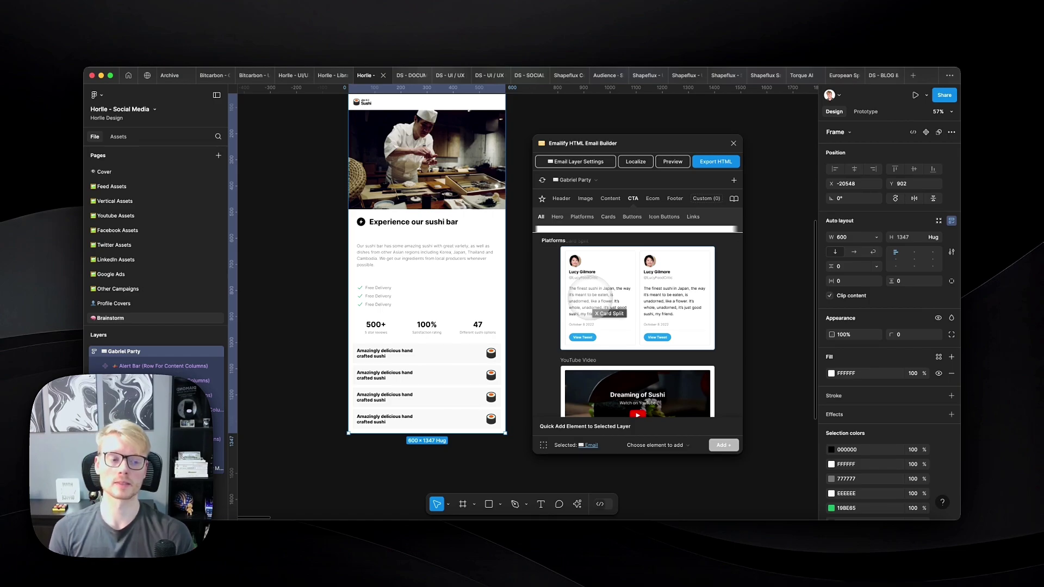
{"action": "left_click", "coordinate": [361, 222]}
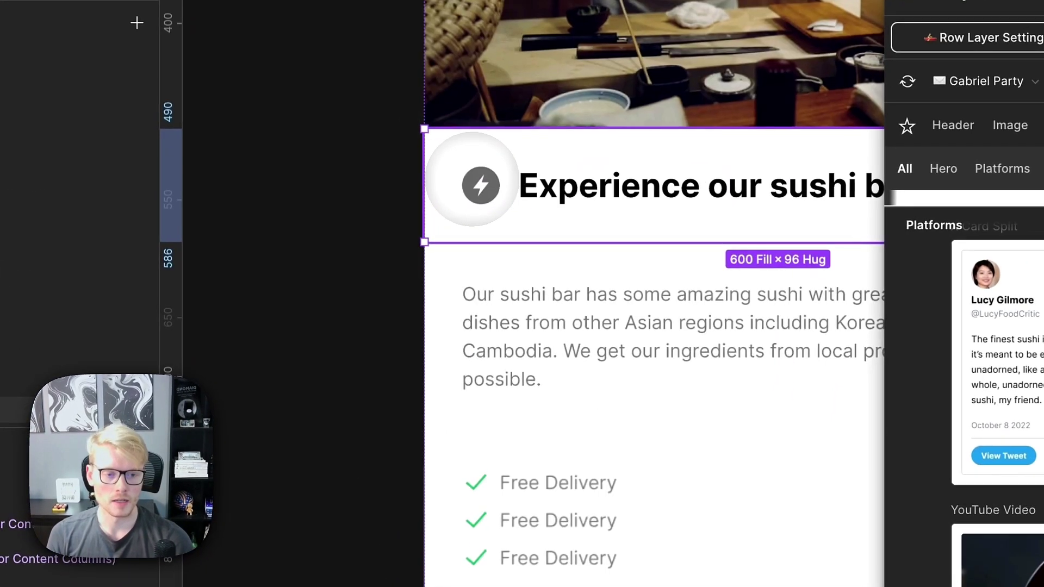
{"action": "double_click", "coordinate": [361, 222]}
{"action": "left_click", "coordinate": [477, 183]}
{"action": "double_click", "coordinate": [480, 184]}
{"action": "double_click", "coordinate": [481, 184]}
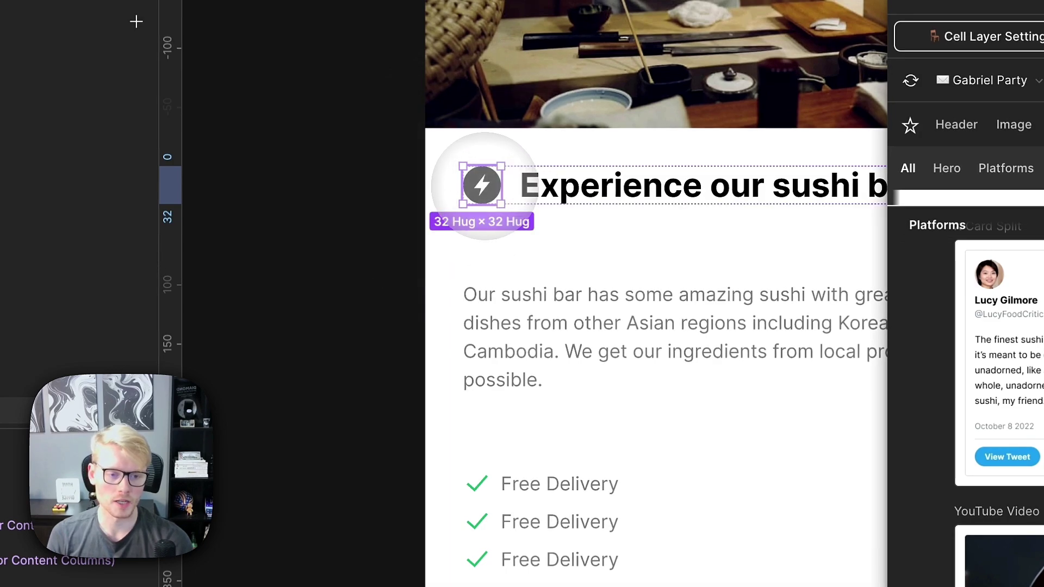
{"action": "double_click", "coordinate": [482, 185]}
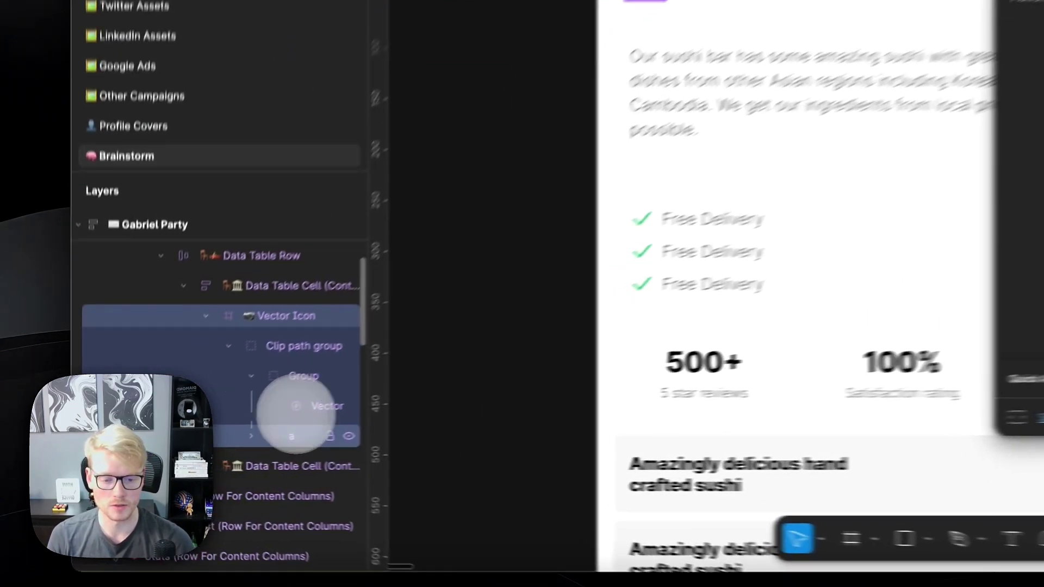
{"action": "left_click", "coordinate": [183, 411]}
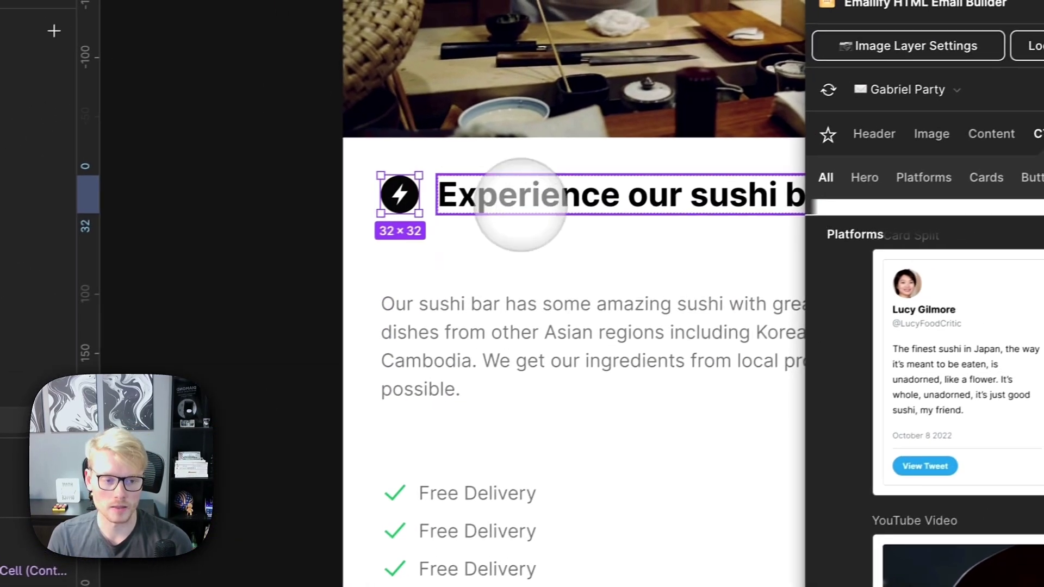
{"action": "left_click", "coordinate": [498, 199]}
{"action": "scroll", "coordinate": [499, 198], "scroll_direction": "down", "scroll_amount": 3}
{"action": "scroll", "coordinate": [419, 198], "scroll_direction": "right", "scroll_amount": 3}
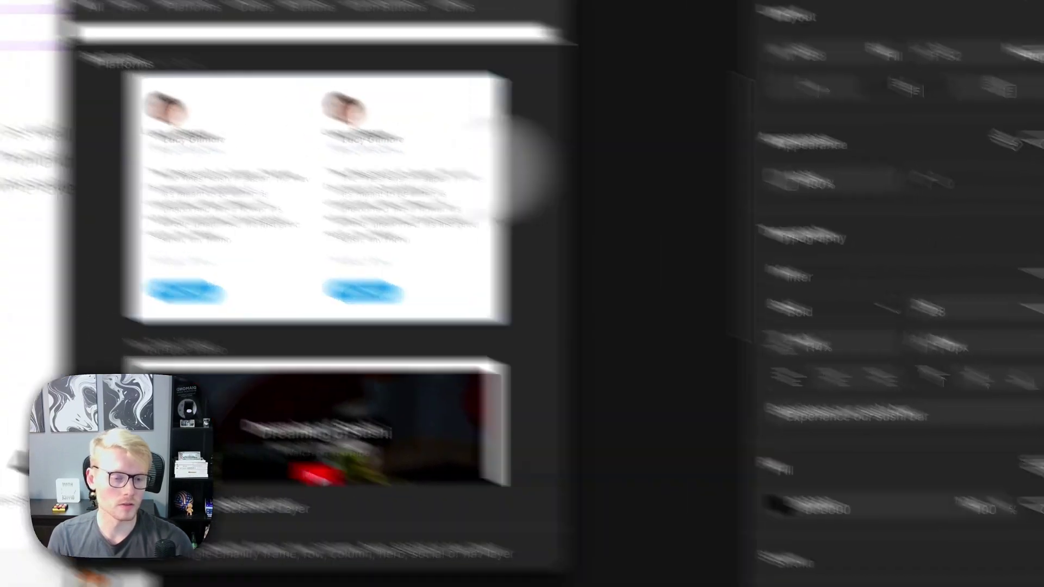
{"action": "left_click", "coordinate": [506, 304]}
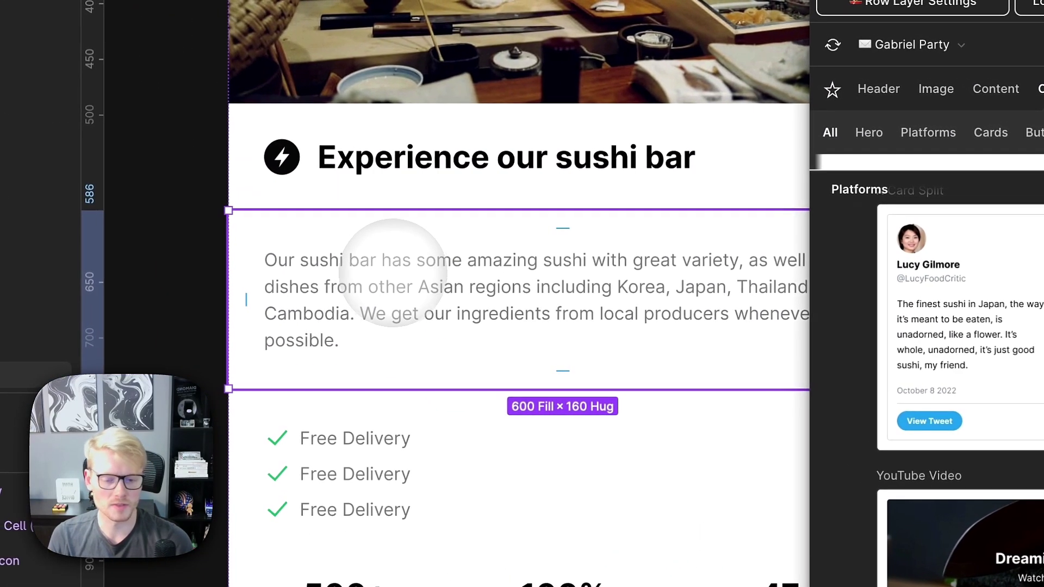
{"action": "scroll", "coordinate": [401, 272], "scroll_direction": "down", "scroll_amount": 5}
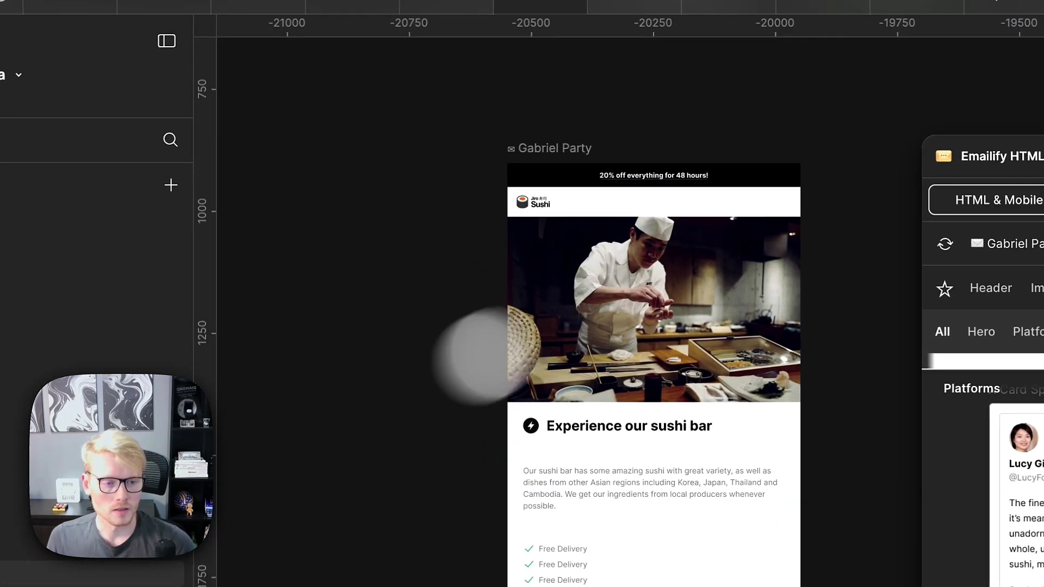
{"action": "left_click", "coordinate": [353, 168]}
{"action": "left_click", "coordinate": [552, 113]}
{"action": "left_click_drag", "start_coordinate": [552, 112], "coordinate": [482, 127]}
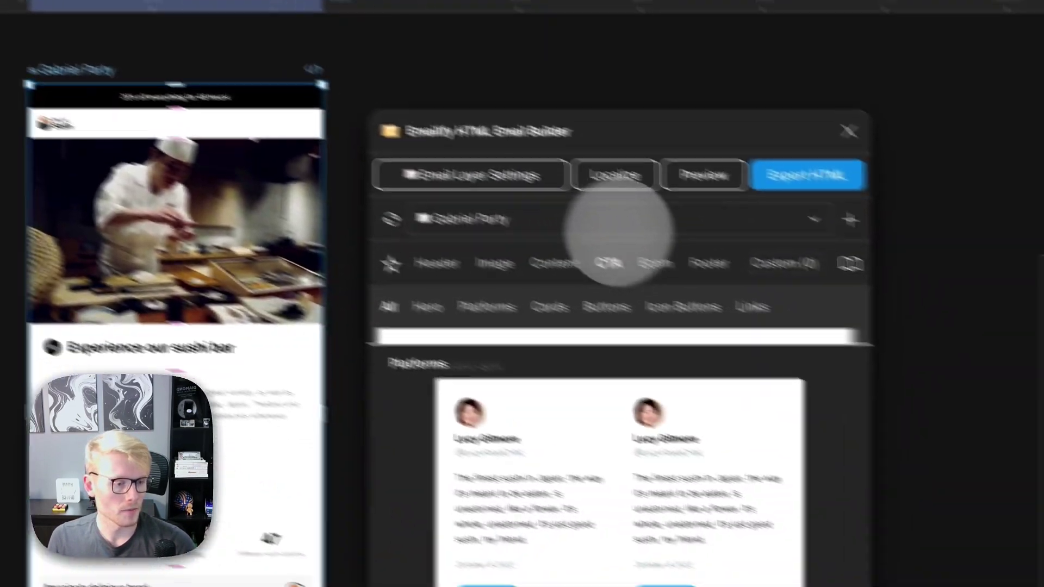
{"action": "left_click", "coordinate": [654, 263]}
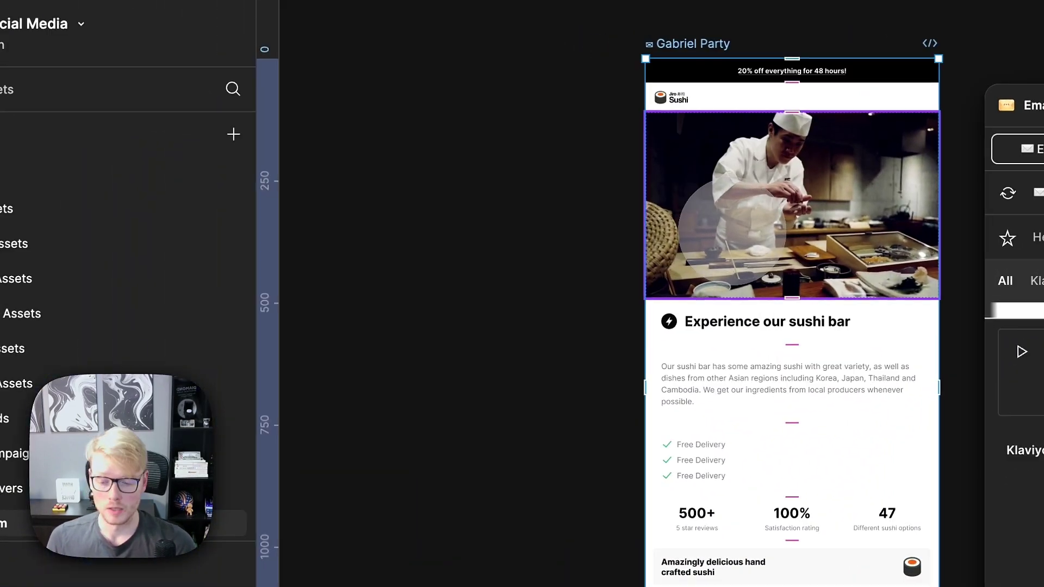
- Select the chef photo block and review its Row Layer Settings
{"action": "left_click", "coordinate": [819, 176]}
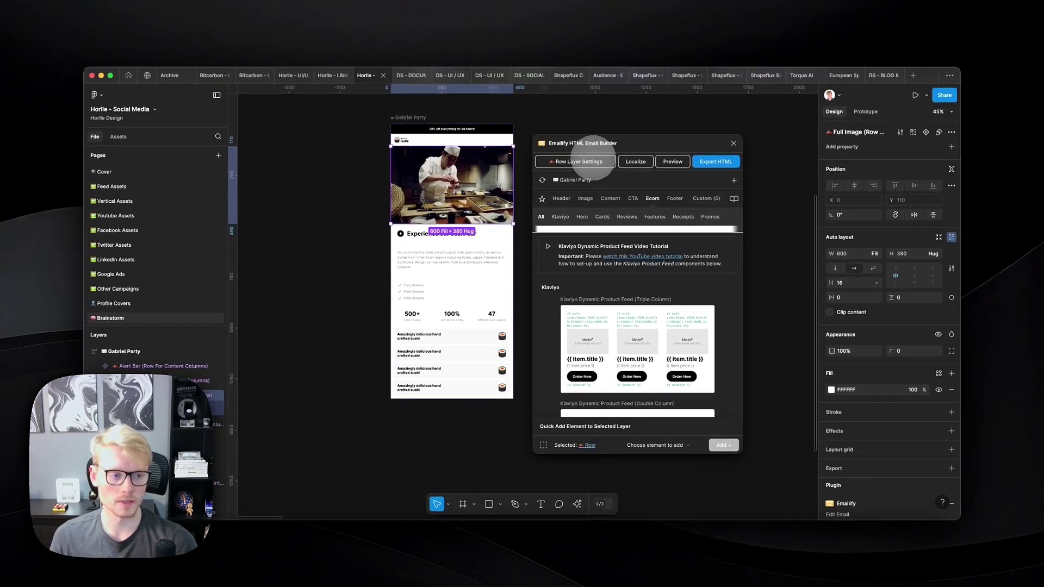
{"action": "left_click", "coordinate": [576, 162]}
{"action": "scroll", "coordinate": [458, 117], "scroll_direction": "up", "scroll_amount": 5}
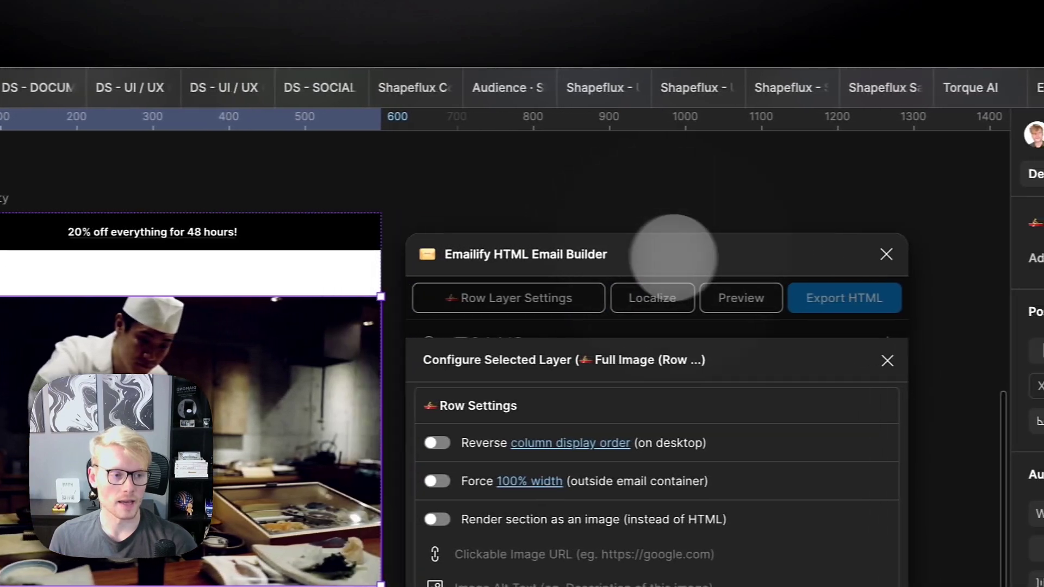
{"action": "scroll", "coordinate": [447, 198], "scroll_direction": "right", "scroll_amount": 3}
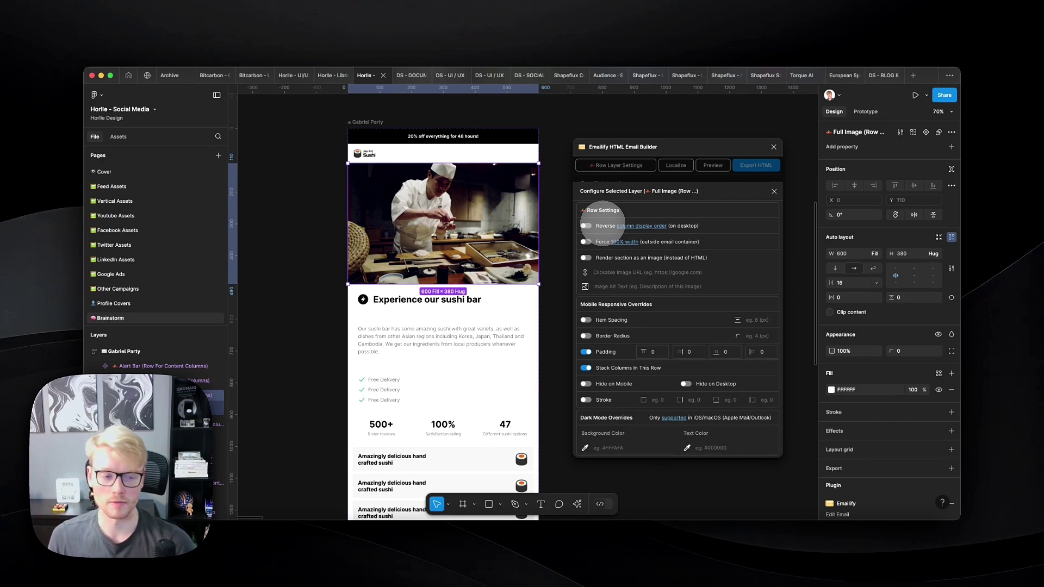
{"action": "scroll", "coordinate": [476, 283], "scroll_direction": "down", "scroll_amount": 2}
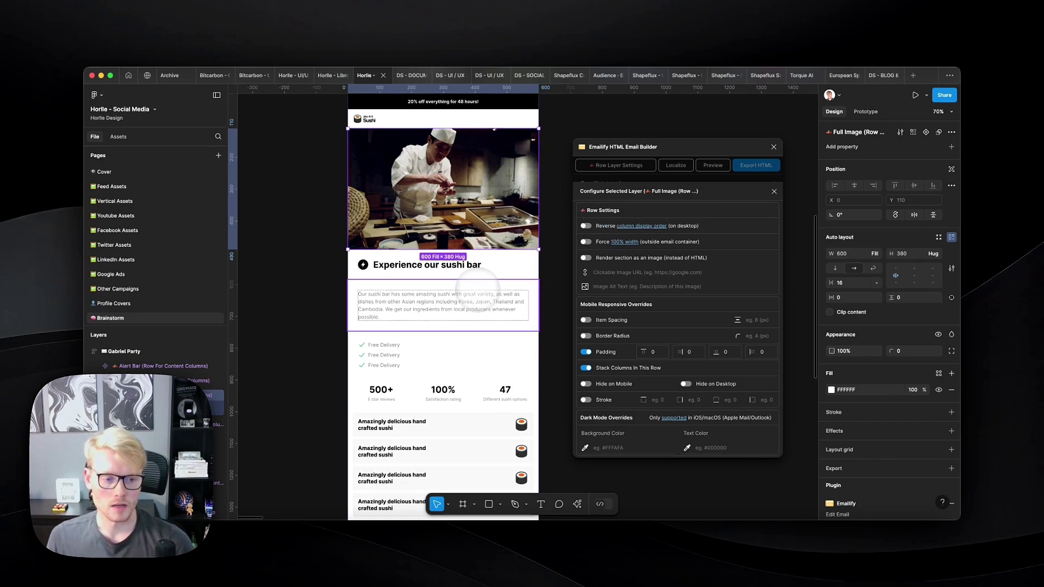
{"action": "scroll", "coordinate": [477, 283], "scroll_direction": "down", "scroll_amount": 2}
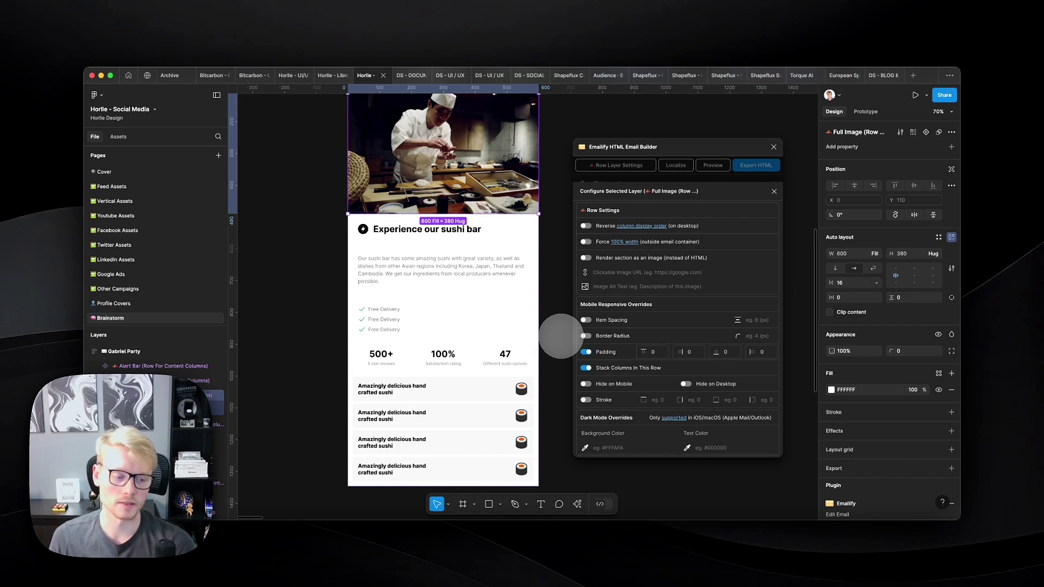
{"action": "scroll", "coordinate": [451, 239], "scroll_direction": "up", "scroll_amount": 1}
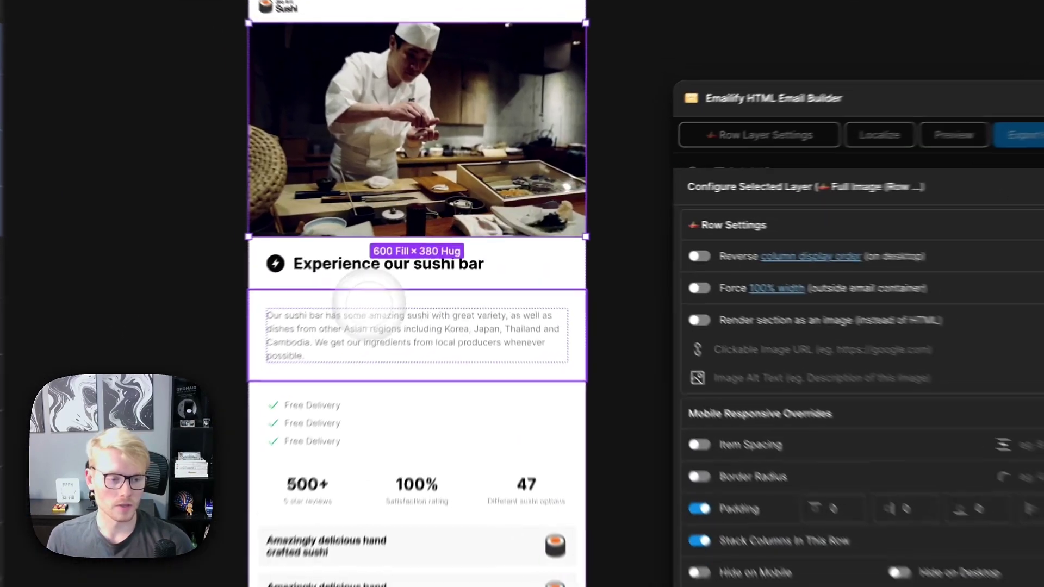
- Inspect the paragraph text and first sushi icon link settings, then close Configure Selected Layer
{"action": "left_click", "coordinate": [344, 351]}
{"action": "left_click", "coordinate": [293, 314]}
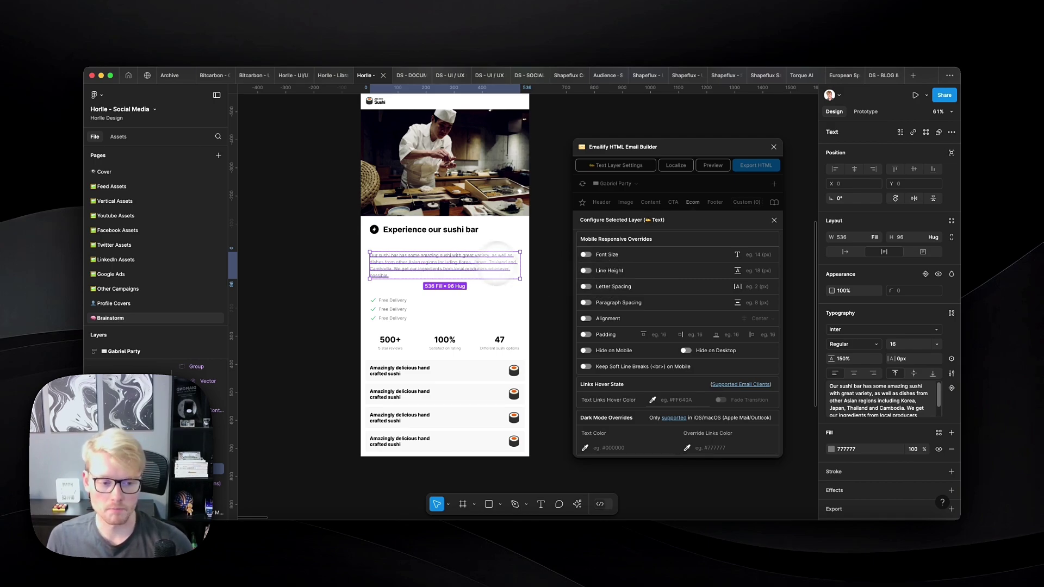
{"action": "scroll", "coordinate": [446, 260], "scroll_direction": "down", "scroll_amount": 1}
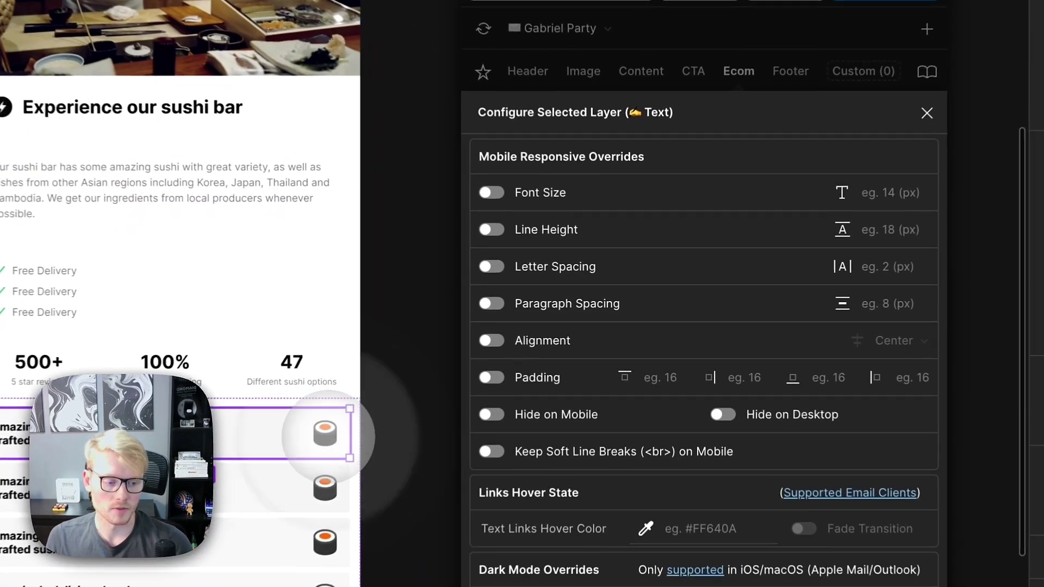
{"action": "left_click", "coordinate": [513, 359]}
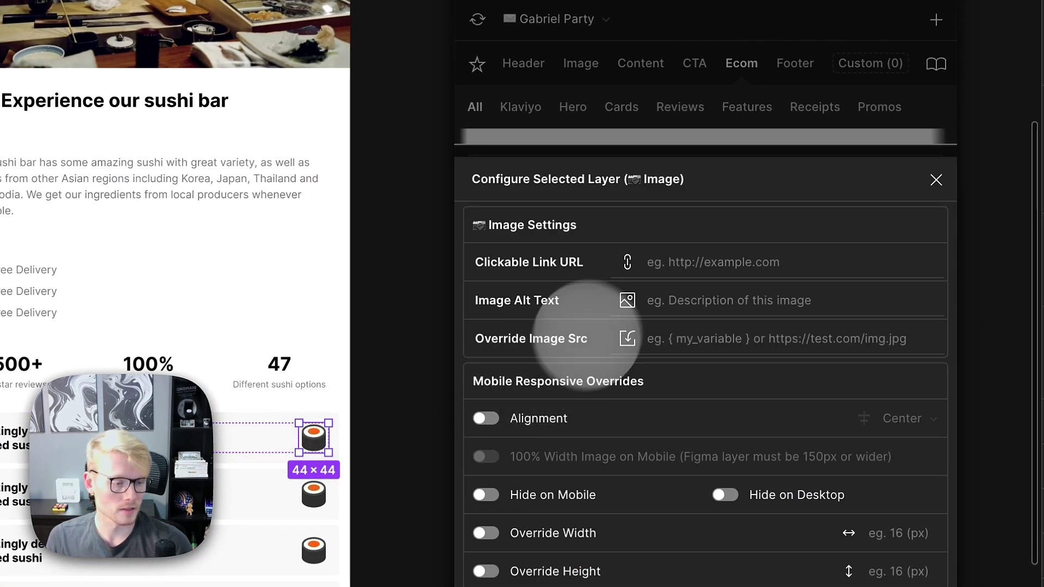
{"action": "left_click", "coordinate": [652, 259]}
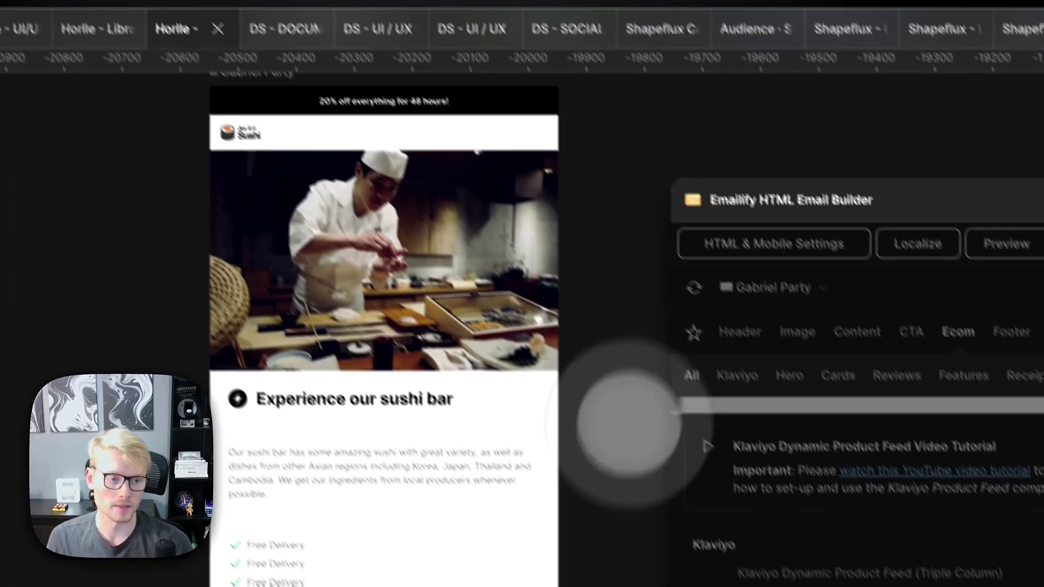
{"action": "left_click", "coordinate": [408, 197]}
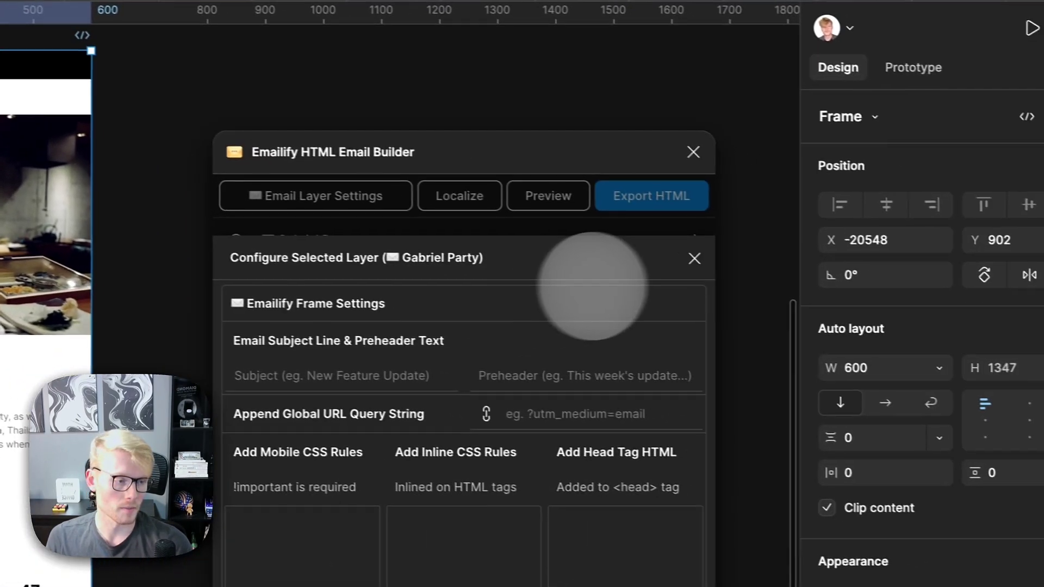
{"action": "left_click", "coordinate": [879, 293]}
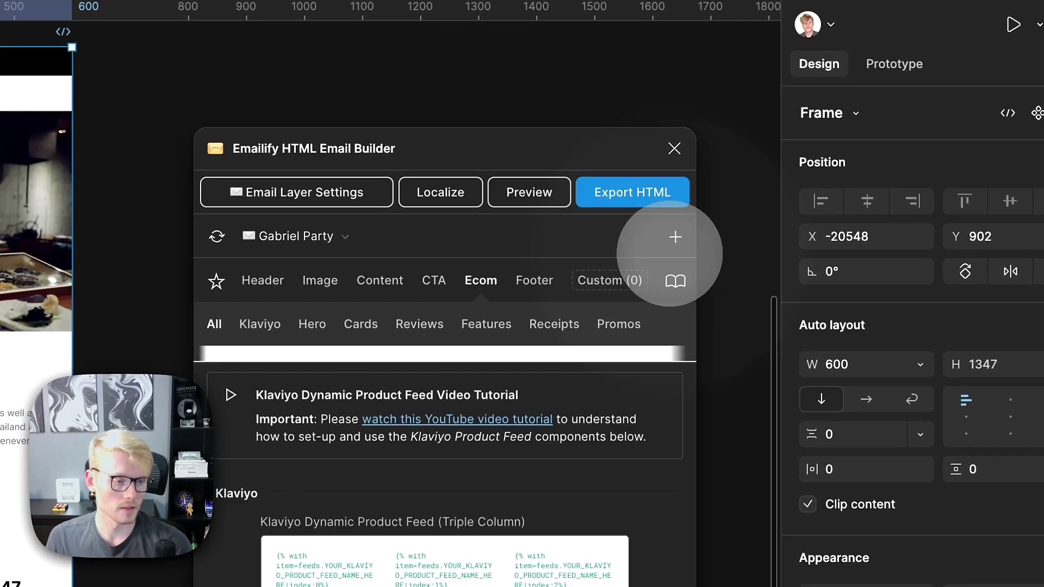
{"action": "left_click", "coordinate": [434, 280]}
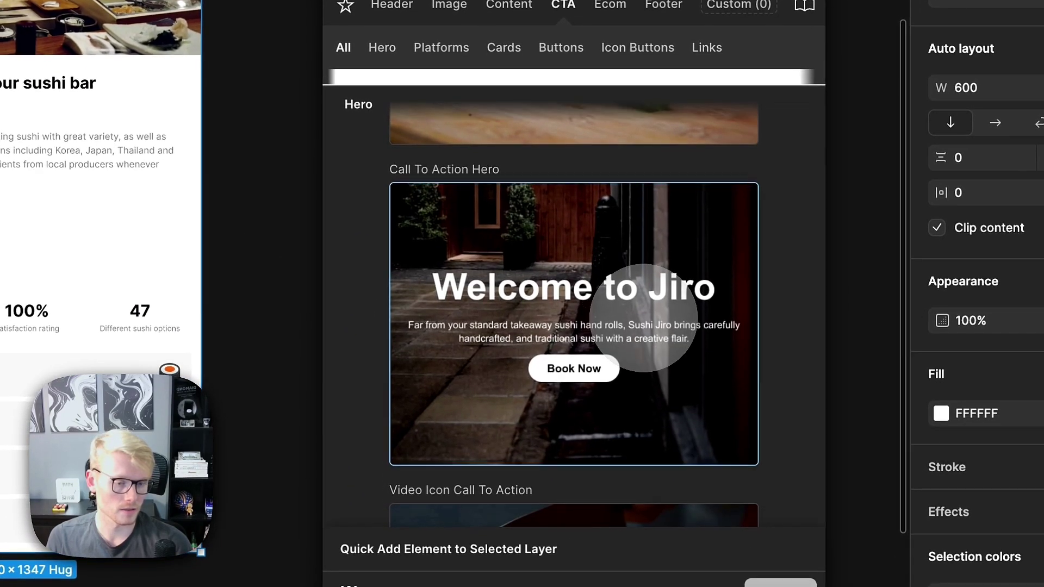
{"action": "left_click", "coordinate": [643, 318]}
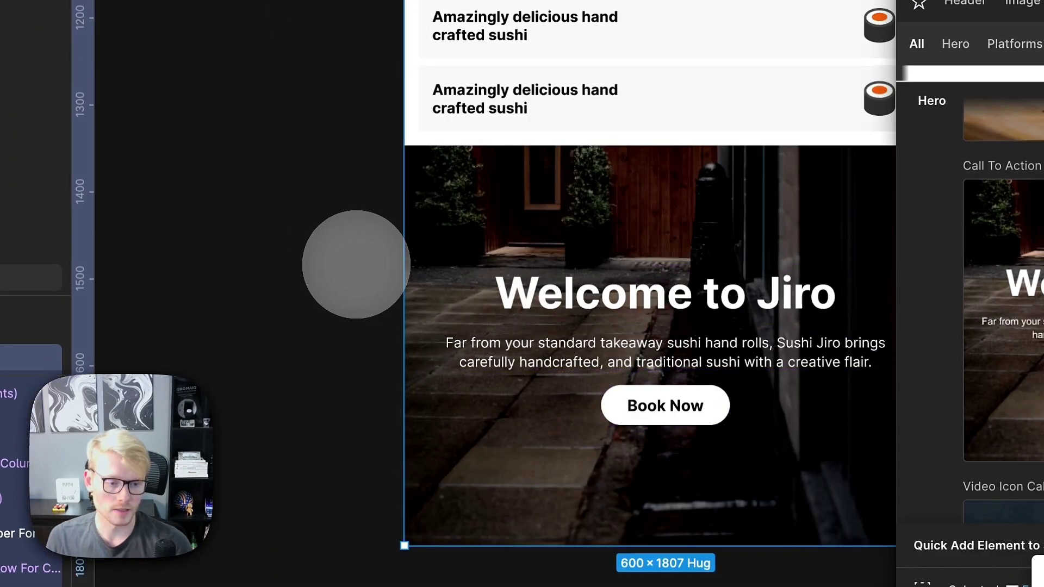
{"action": "scroll", "coordinate": [354, 261], "scroll_direction": "up", "scroll_amount": 5}
{"action": "scroll", "coordinate": [354, 261], "scroll_direction": "down", "scroll_amount": 6}
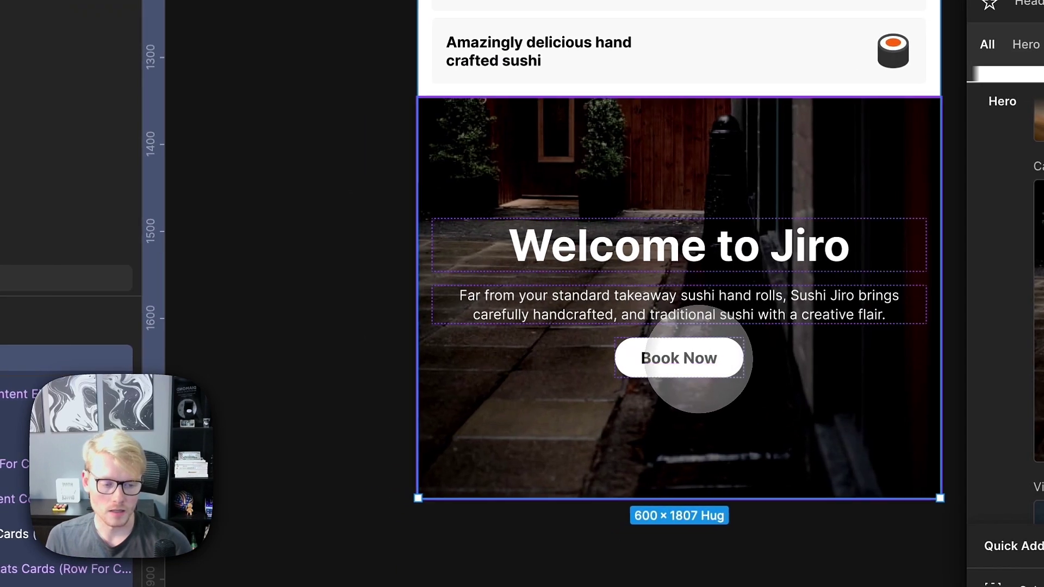
{"action": "left_click", "coordinate": [699, 359]}
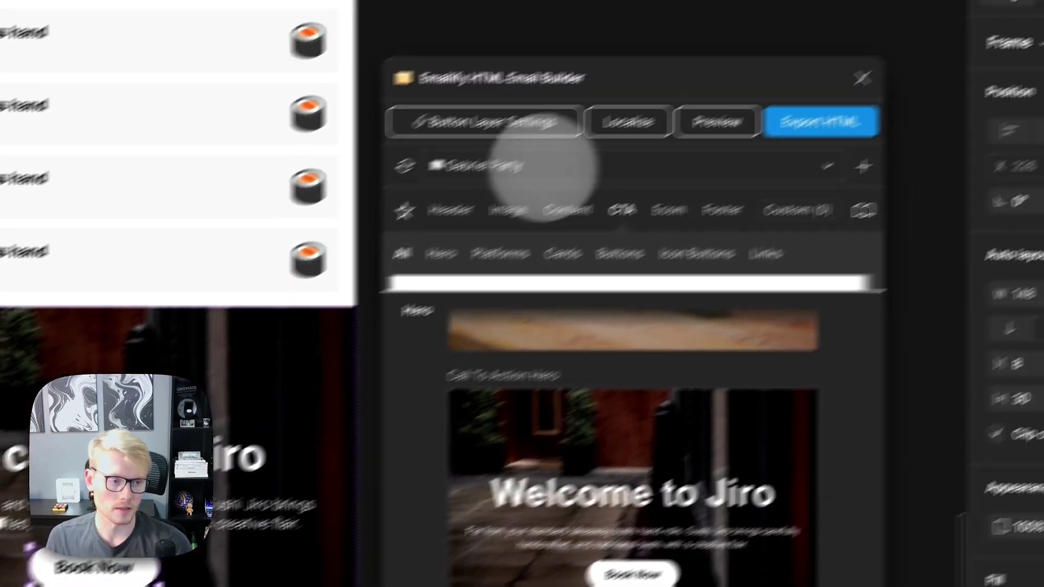
{"action": "left_click", "coordinate": [401, 169]}
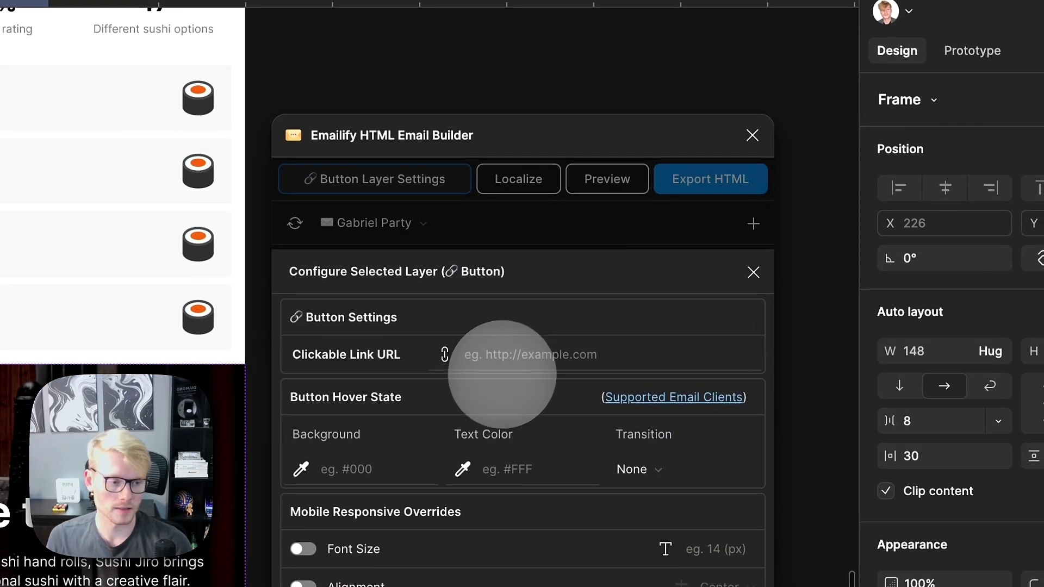
{"action": "left_click", "coordinate": [492, 352]}
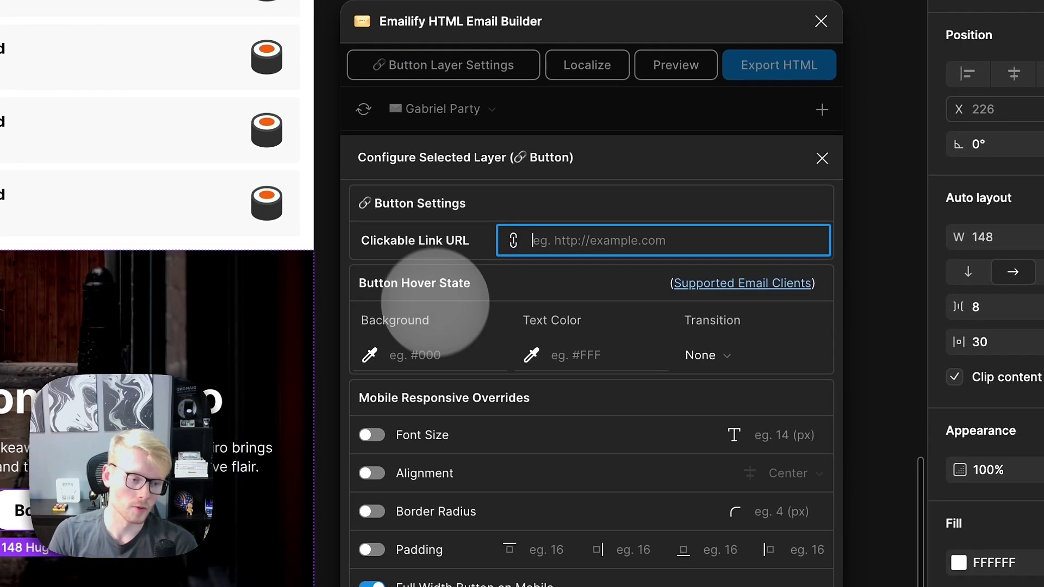
{"action": "left_click", "coordinate": [459, 155]}
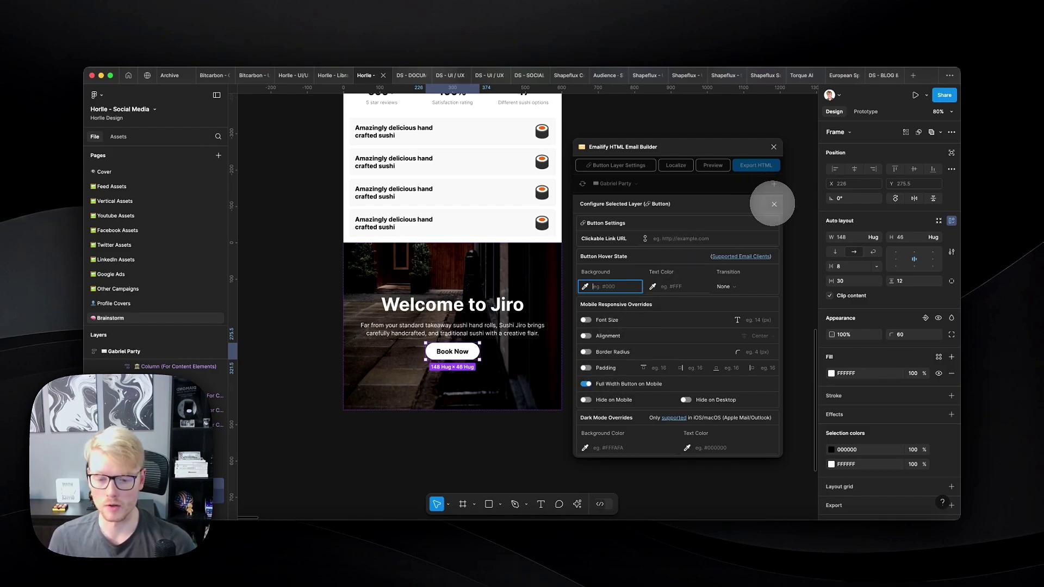
- Close the button's layer settings and select the whole sushi email frame
{"action": "left_click", "coordinate": [772, 204]}
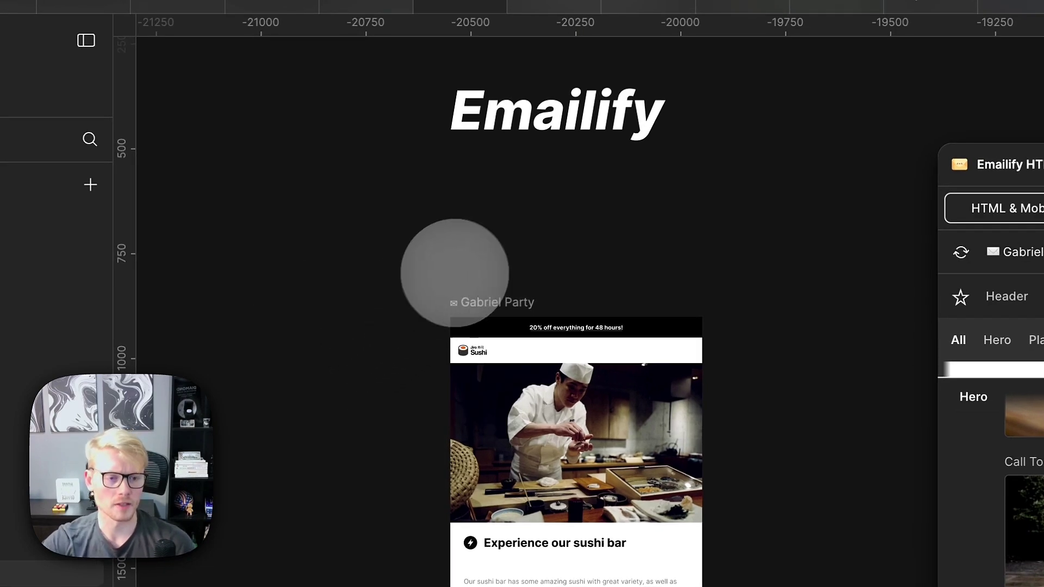
{"action": "left_click", "coordinate": [481, 303]}
{"action": "scroll", "coordinate": [746, 448], "scroll_direction": "down", "scroll_amount": 8}
{"action": "scroll", "coordinate": [701, 454], "scroll_direction": "up", "scroll_amount": 6}
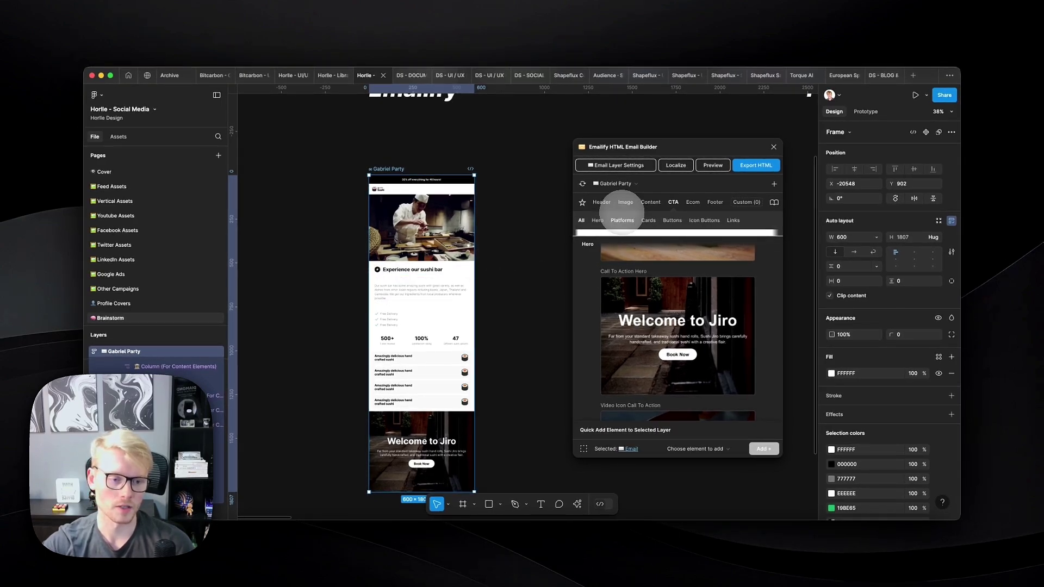
- Browse the Footer templates down to platform footers like HubSpot and Insider
{"action": "left_click", "coordinate": [714, 202]}
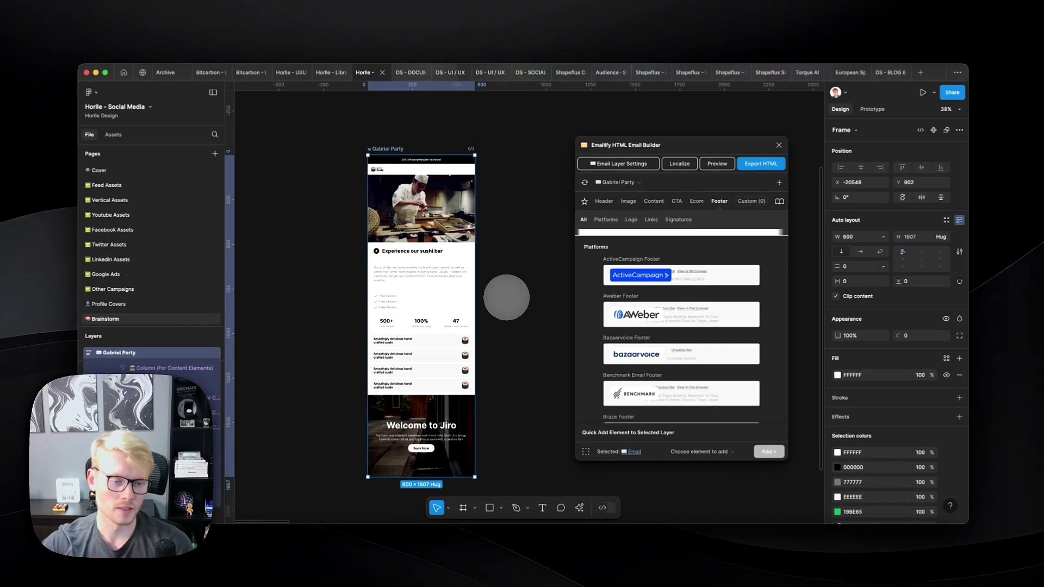
{"action": "scroll", "coordinate": [506, 297], "scroll_direction": "down", "scroll_amount": 2}
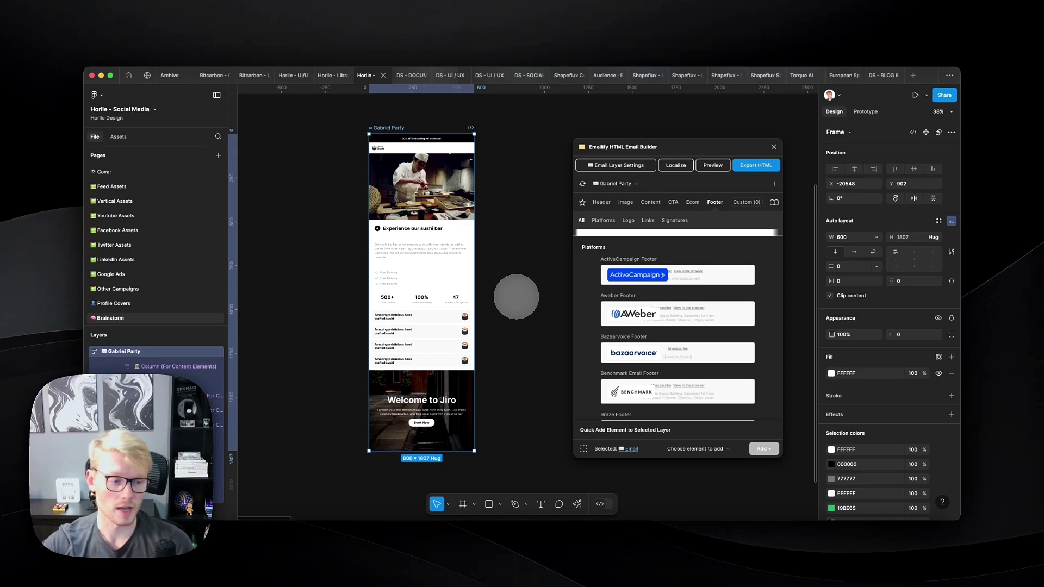
{"action": "scroll", "coordinate": [767, 294], "scroll_direction": "down", "scroll_amount": 1}
{"action": "scroll", "coordinate": [768, 294], "scroll_direction": "up", "scroll_amount": 1}
{"action": "scroll", "coordinate": [707, 283], "scroll_direction": "down", "scroll_amount": 3}
{"action": "scroll", "coordinate": [658, 310], "scroll_direction": "down", "scroll_amount": 9}
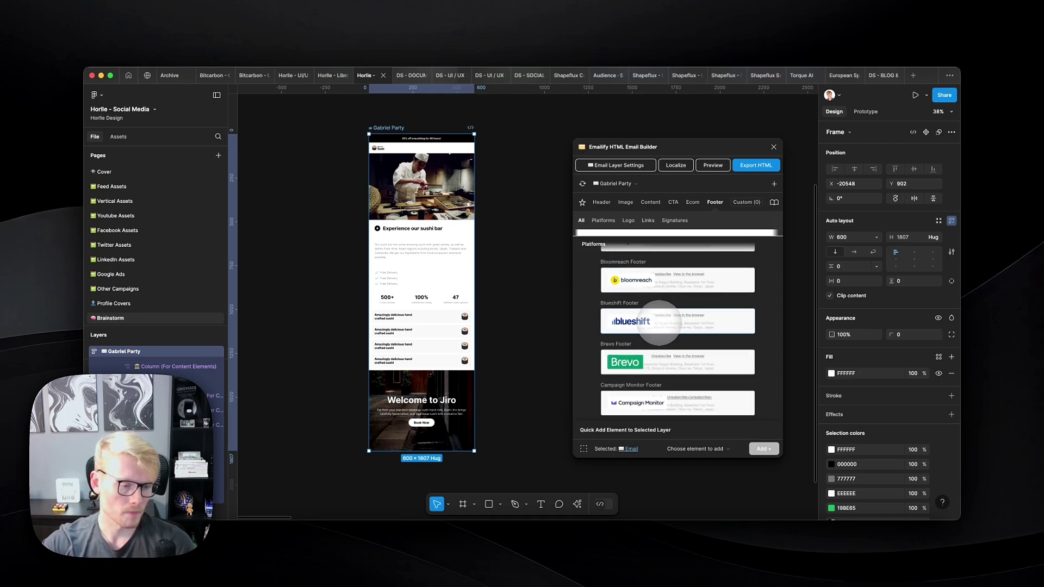
{"action": "scroll", "coordinate": [743, 325], "scroll_direction": "down", "scroll_amount": 5}
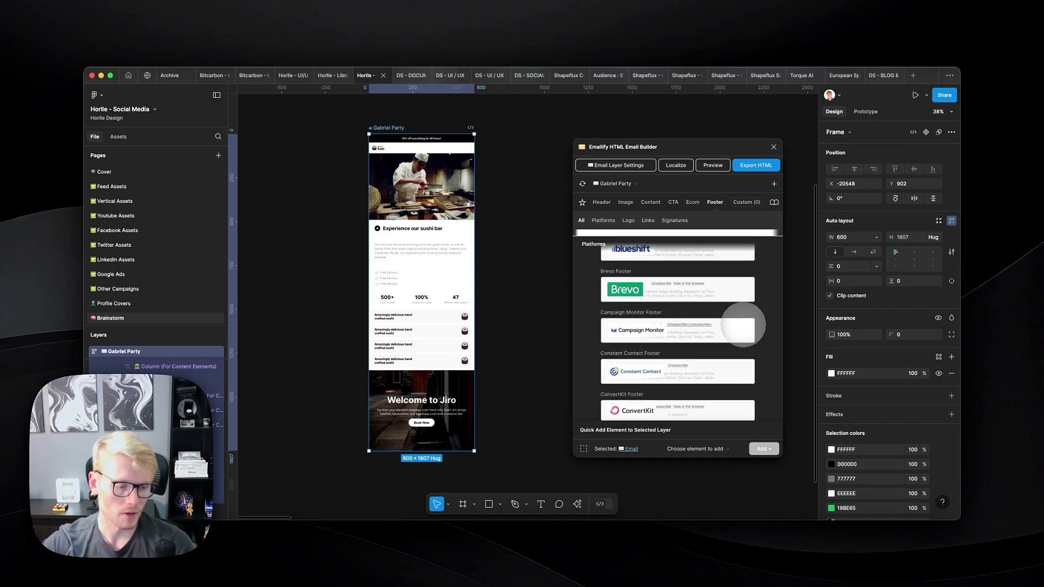
{"action": "scroll", "coordinate": [743, 325], "scroll_direction": "down", "scroll_amount": 4}
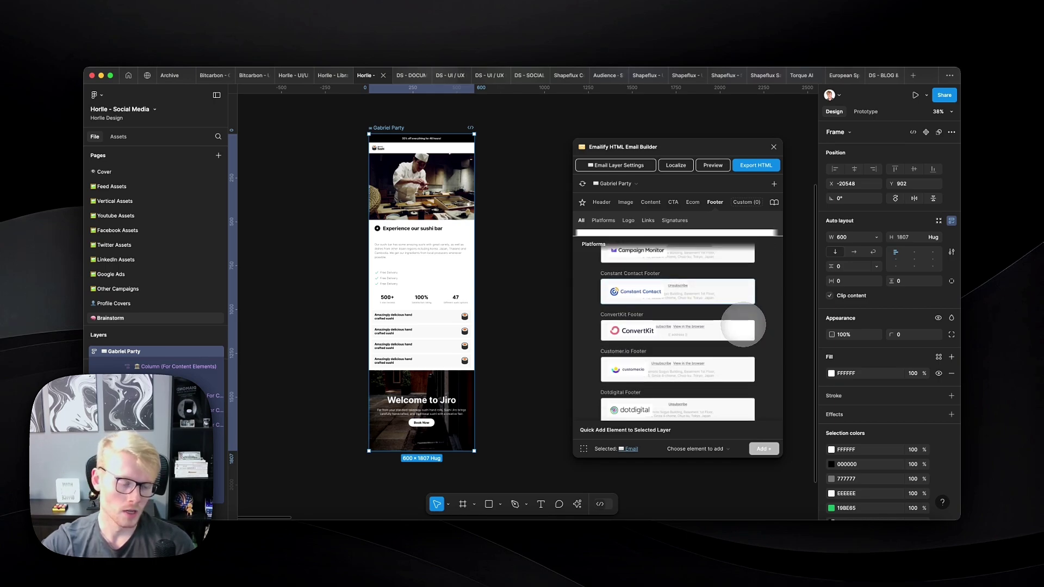
{"action": "scroll", "coordinate": [742, 324], "scroll_direction": "down", "scroll_amount": 6}
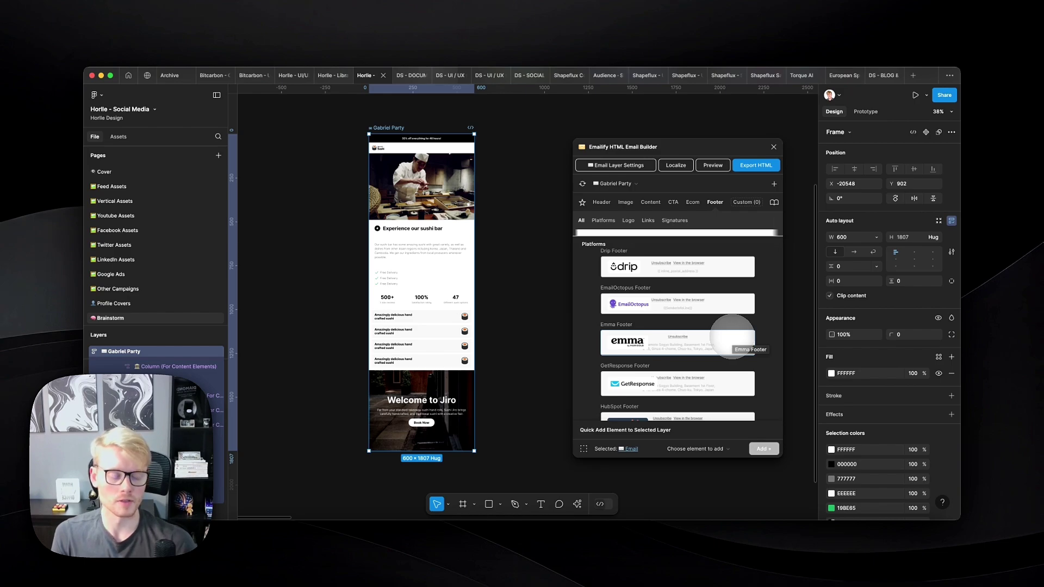
{"action": "scroll", "coordinate": [731, 333], "scroll_direction": "down", "scroll_amount": 1}
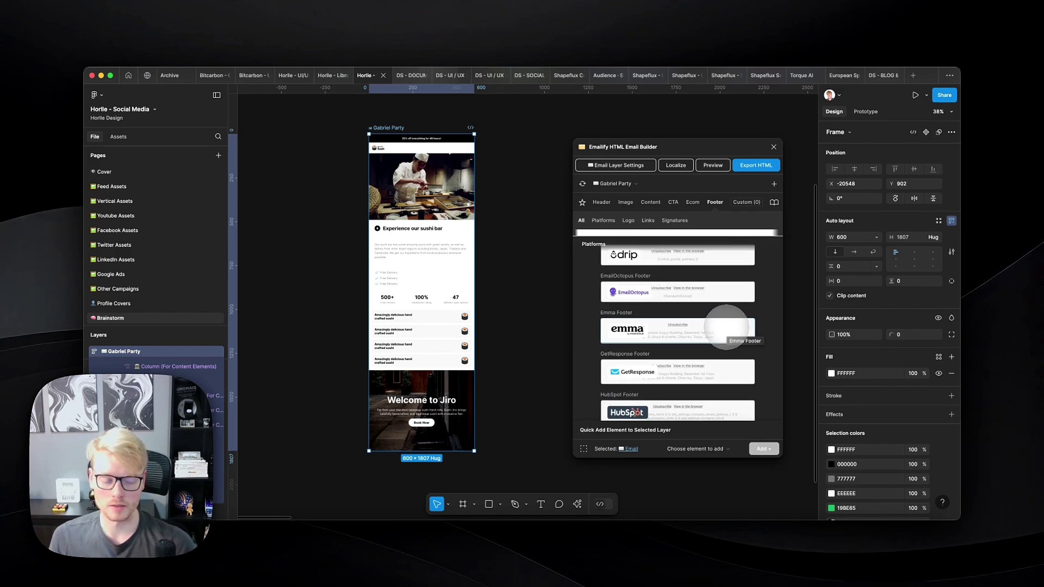
{"action": "scroll", "coordinate": [727, 327], "scroll_direction": "down", "scroll_amount": 5}
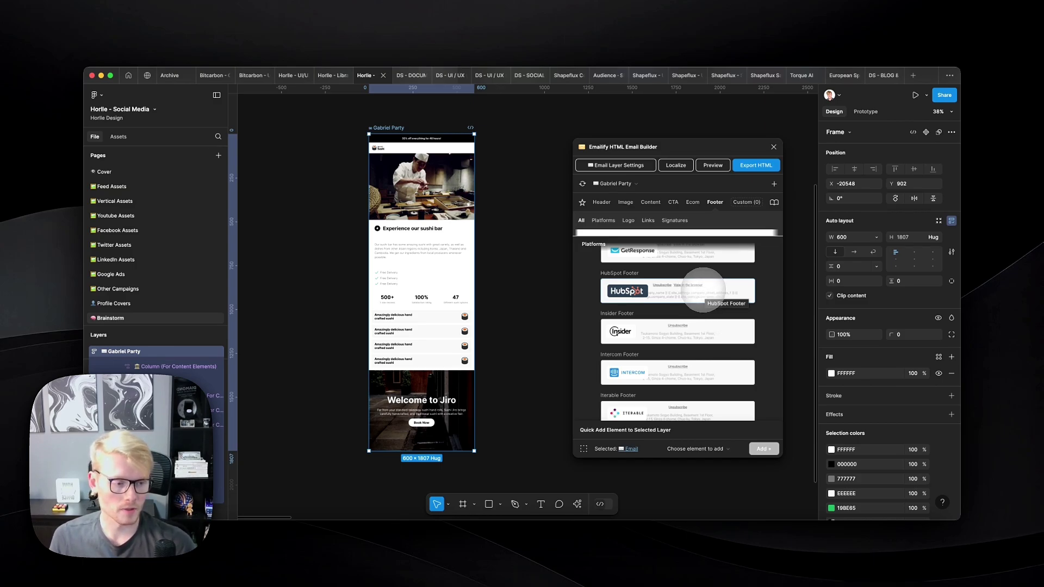
- Add the HubSpot footer to the bottom of the sushi email
{"action": "left_click", "coordinate": [703, 289]}
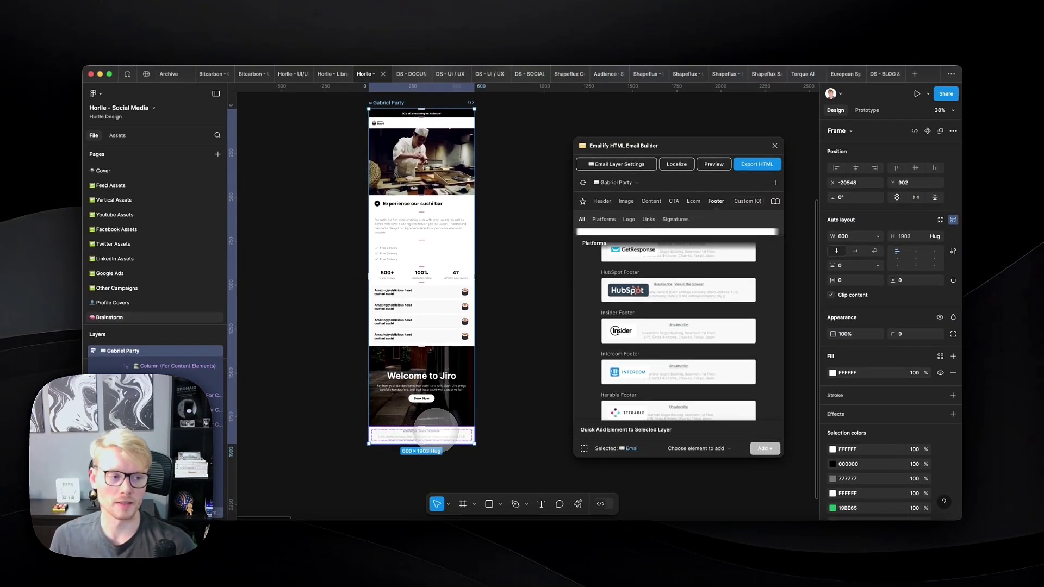
{"action": "scroll", "coordinate": [727, 343], "scroll_direction": "down", "scroll_amount": 10}
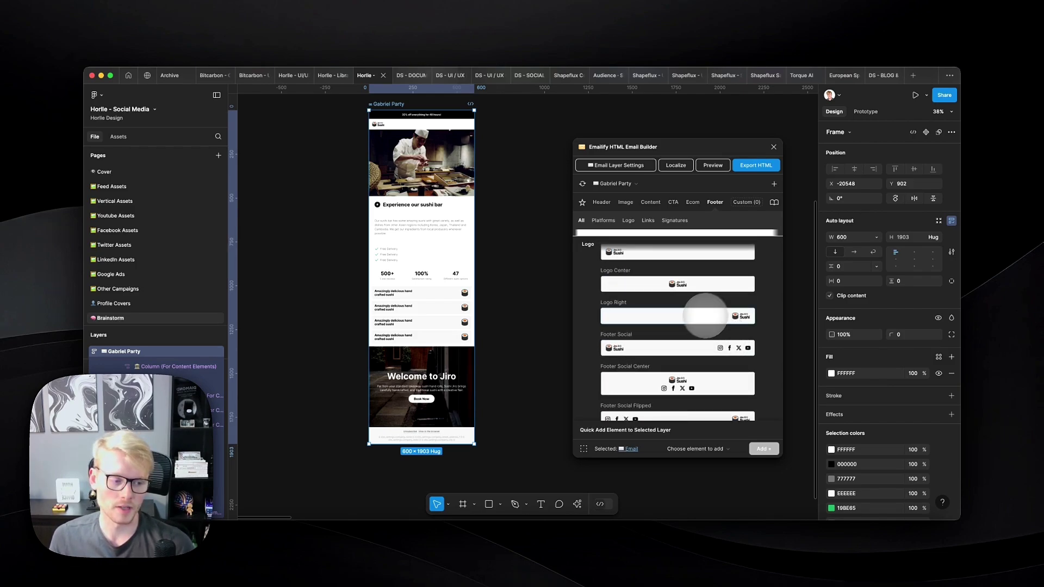
{"action": "scroll", "coordinate": [753, 287], "scroll_direction": "down", "scroll_amount": 5}
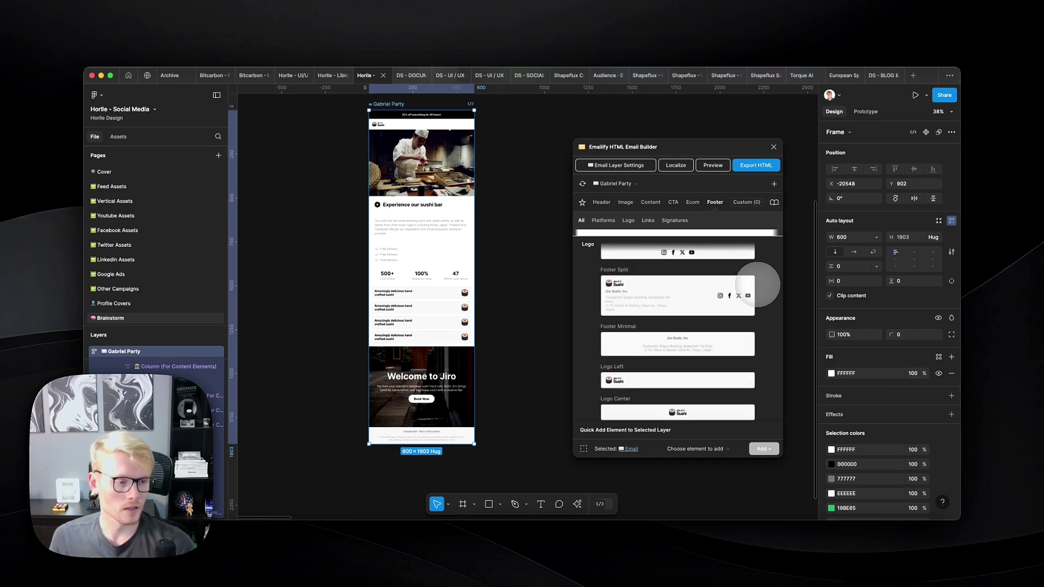
{"action": "scroll", "coordinate": [758, 285], "scroll_direction": "up", "scroll_amount": 3}
- Browse the Signatures, Links, Custom and Header templates, then bring up HTML export
{"action": "left_click", "coordinate": [664, 221]}
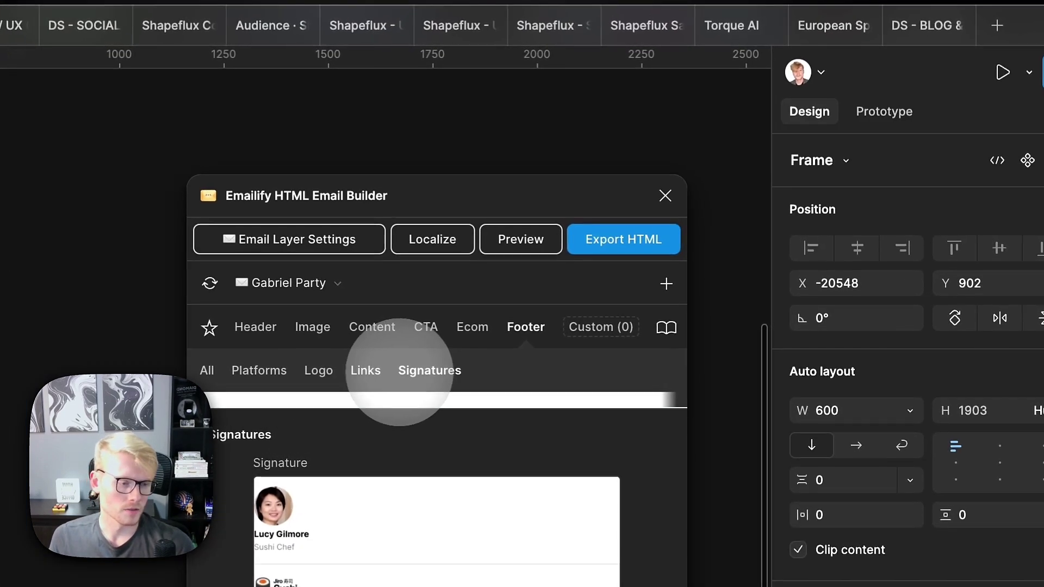
{"action": "left_click", "coordinate": [365, 370]}
{"action": "left_click", "coordinate": [430, 371]}
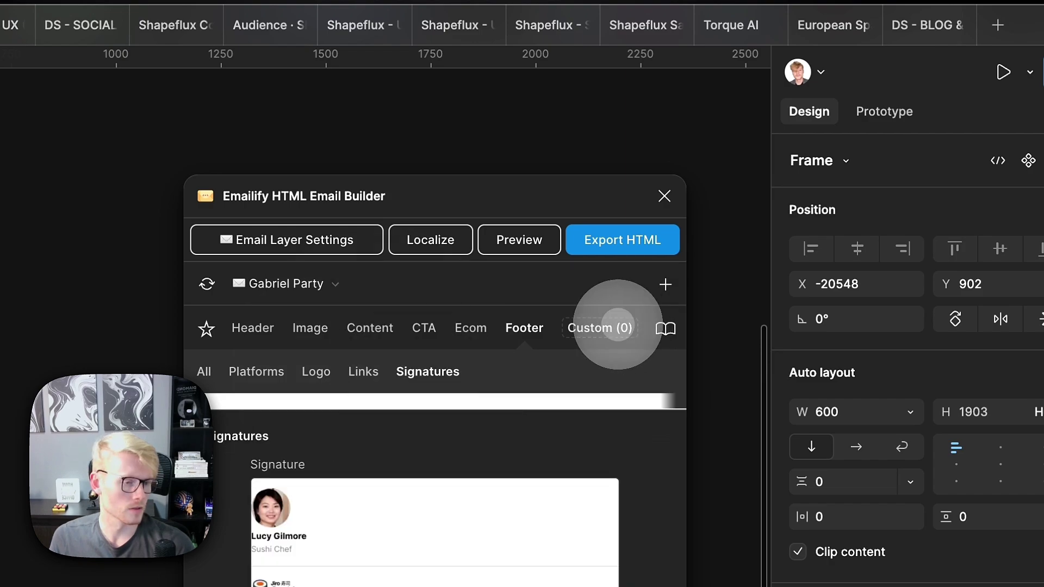
{"action": "left_click", "coordinate": [619, 325]}
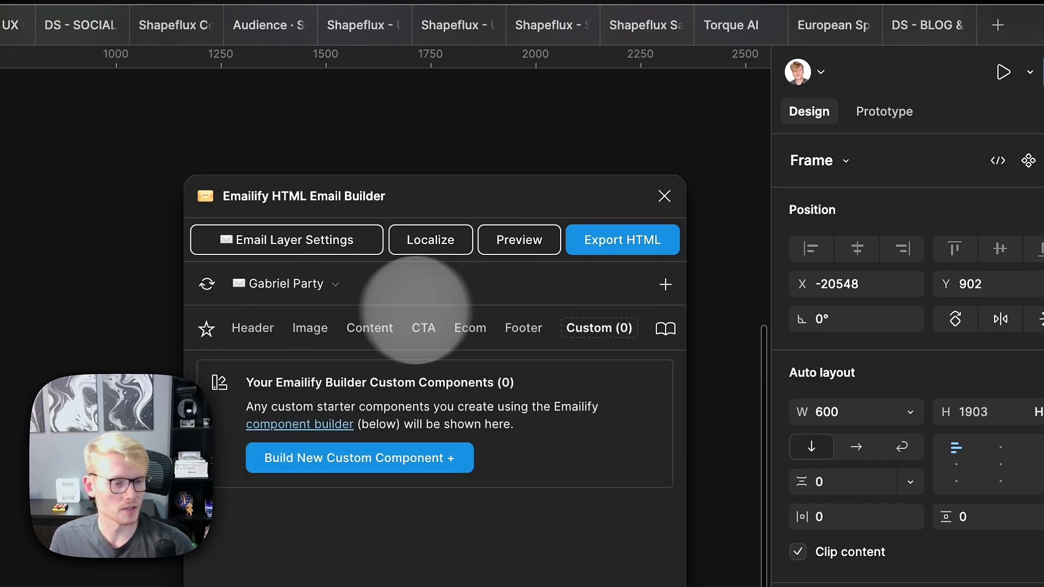
{"action": "left_click", "coordinate": [251, 324]}
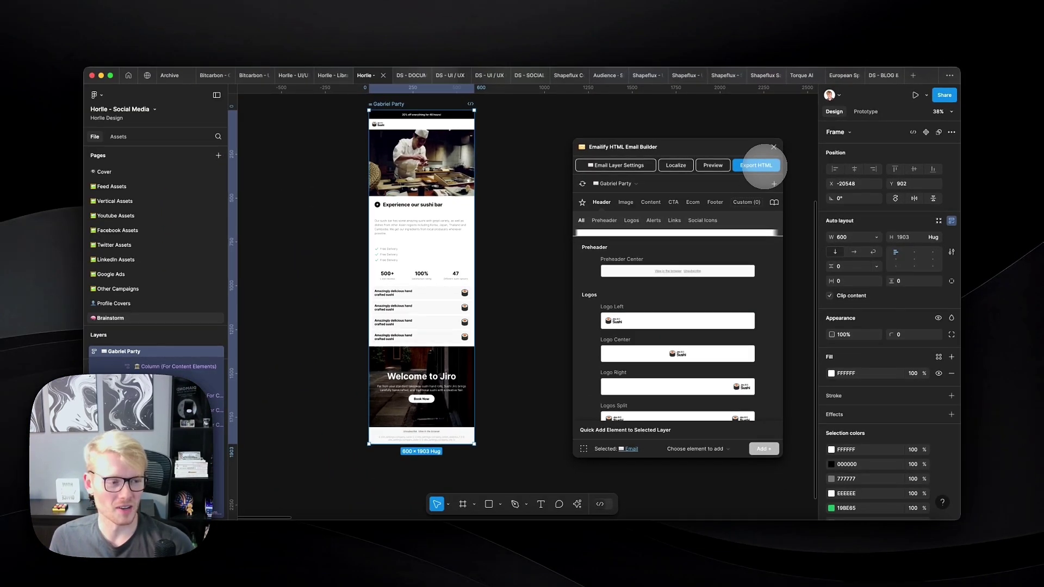
{"action": "left_click", "coordinate": [758, 166]}
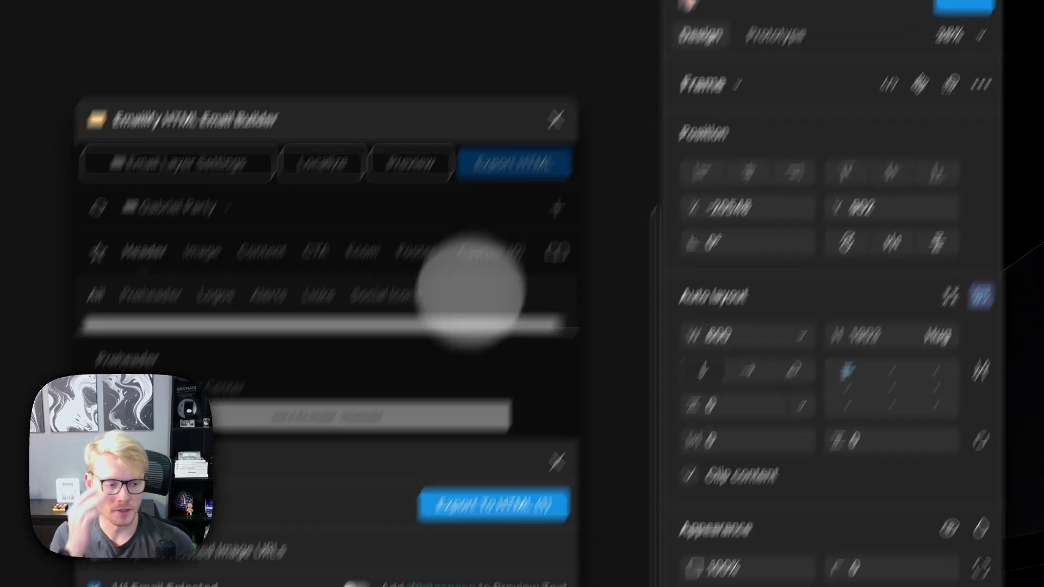
- List the export formats: HTML Email, MJML Source Code, PDF Previews, and integrations like Aweber and Braze
{"action": "left_click", "coordinate": [154, 523]}
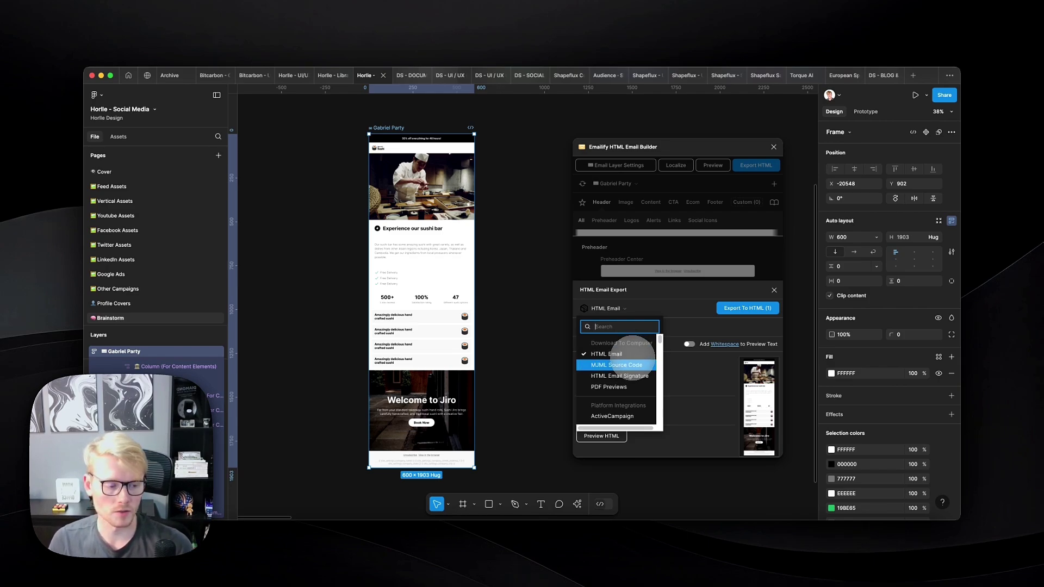
{"action": "scroll", "coordinate": [629, 366], "scroll_direction": "down", "scroll_amount": 1}
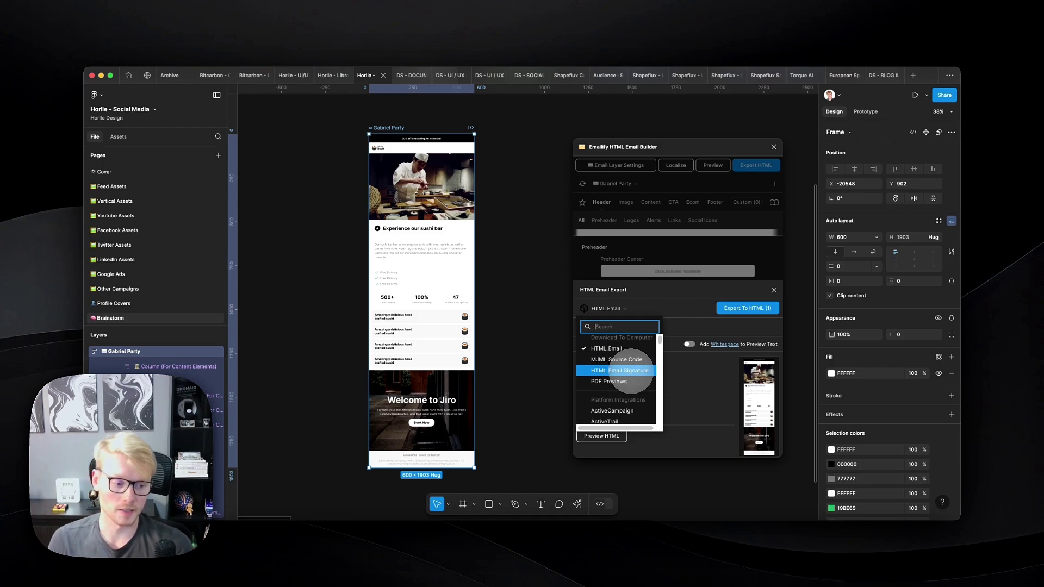
{"action": "scroll", "coordinate": [625, 374], "scroll_direction": "down", "scroll_amount": 1}
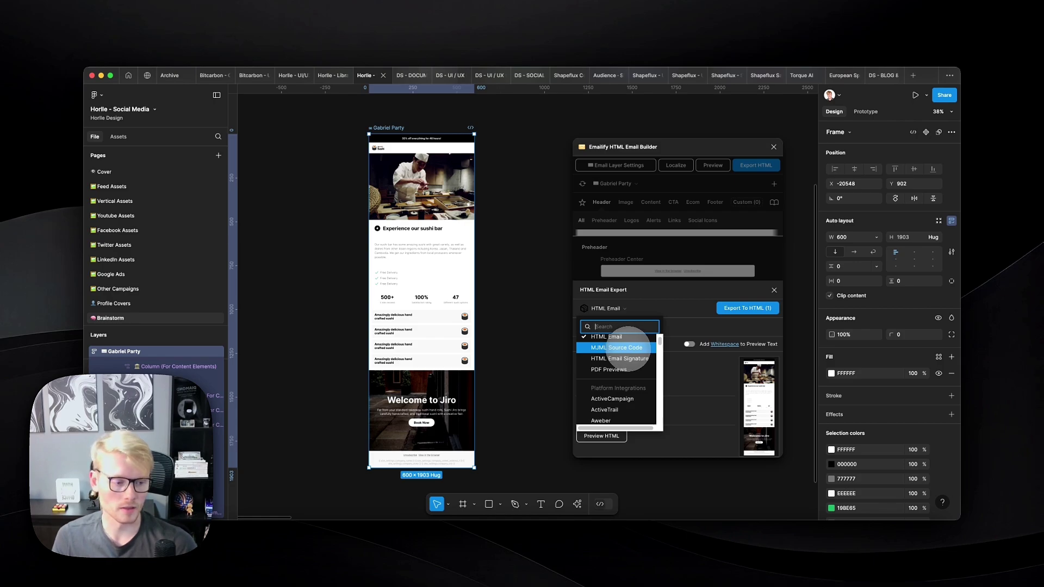
{"action": "scroll", "coordinate": [628, 383], "scroll_direction": "down", "scroll_amount": 4}
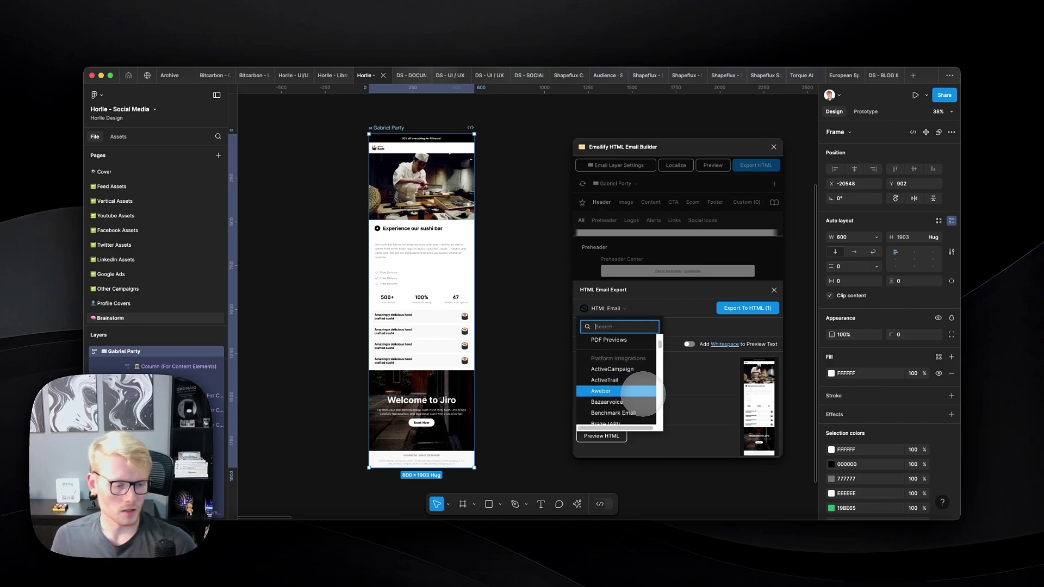
{"action": "scroll", "coordinate": [631, 359], "scroll_direction": "down", "scroll_amount": 10}
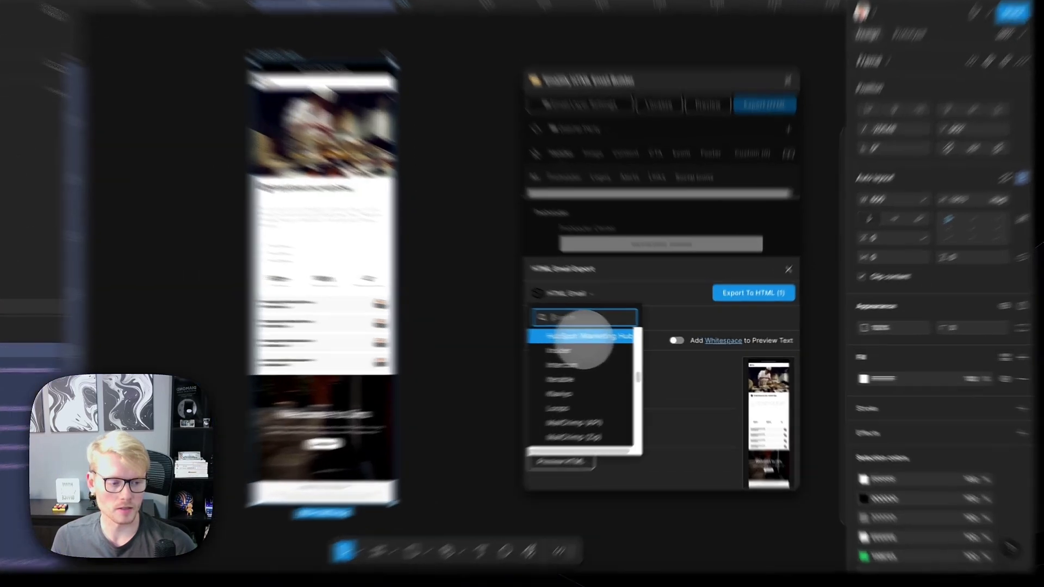
- Try HubSpot as the Emailify export destination, then switch back to HTML Email download
{"action": "left_click", "coordinate": [620, 335]}
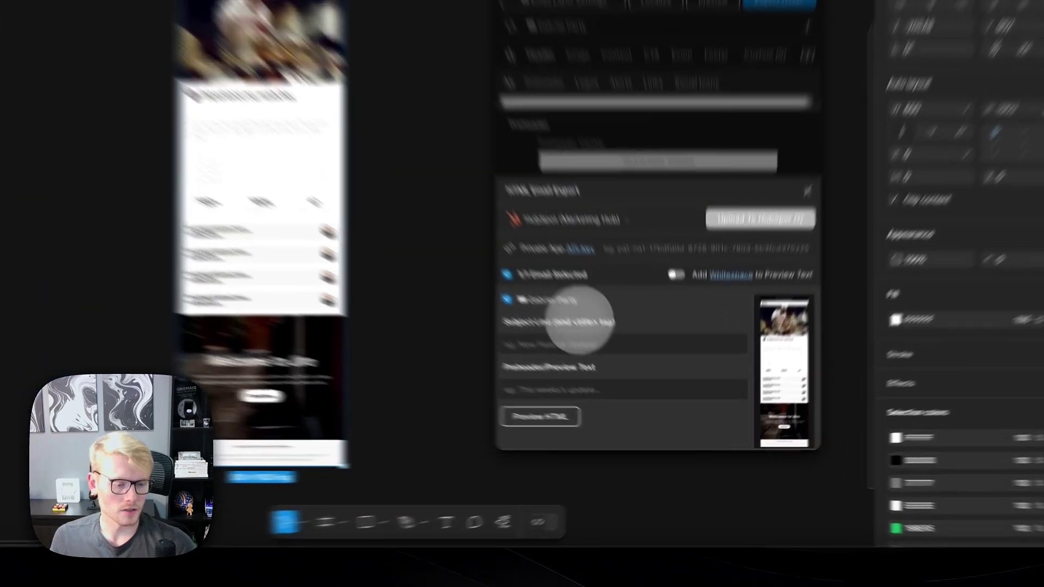
{"action": "left_click", "coordinate": [621, 389]}
{"action": "type", "text": "G"}
{"action": "key", "text": "BackSpace"}
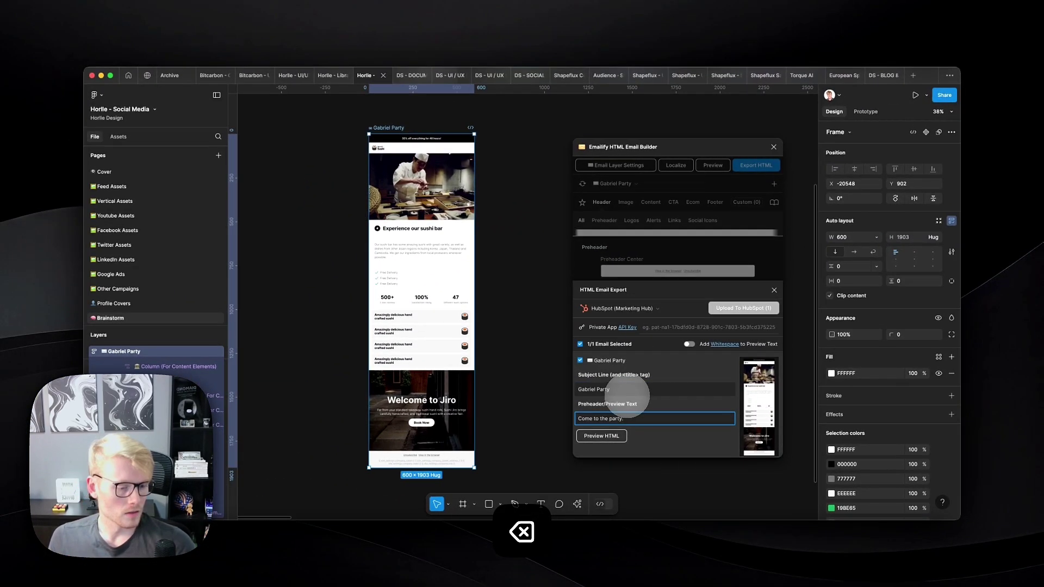
{"action": "left_click", "coordinate": [649, 309]}
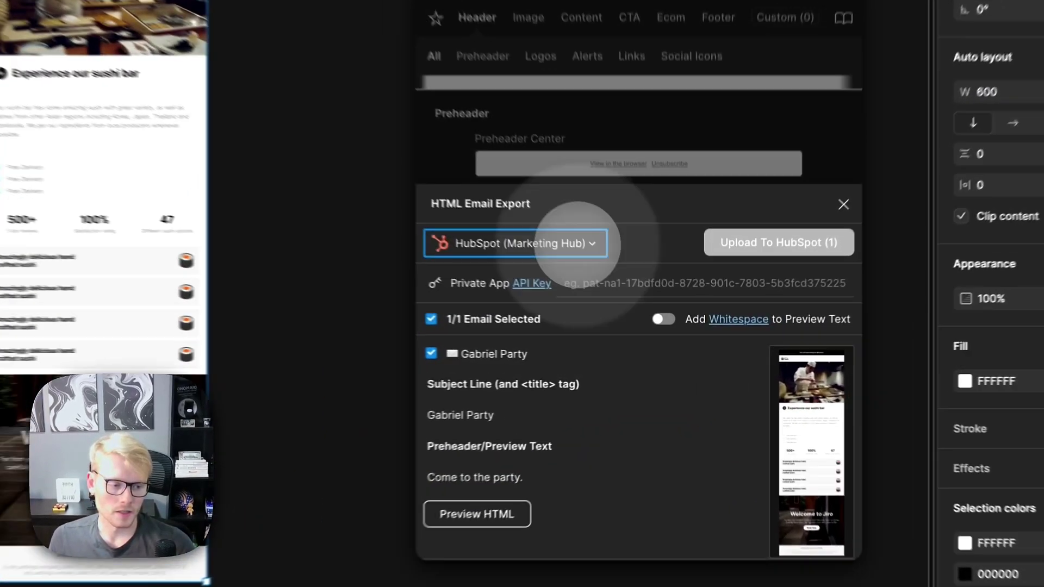
{"action": "left_click", "coordinate": [577, 243]}
{"action": "scroll", "coordinate": [531, 326], "scroll_direction": "up", "scroll_amount": 3}
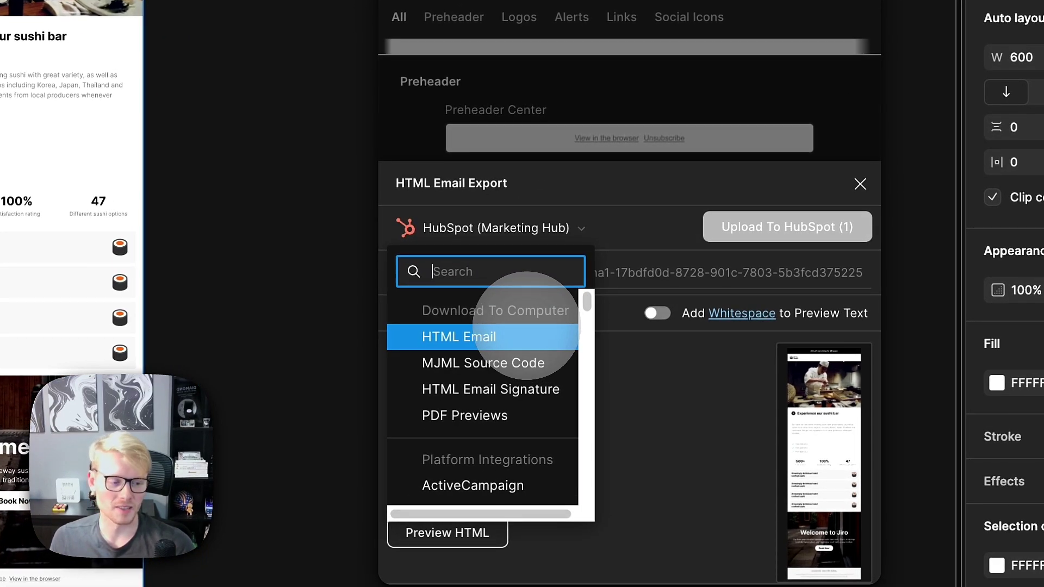
{"action": "left_click", "coordinate": [526, 333]}
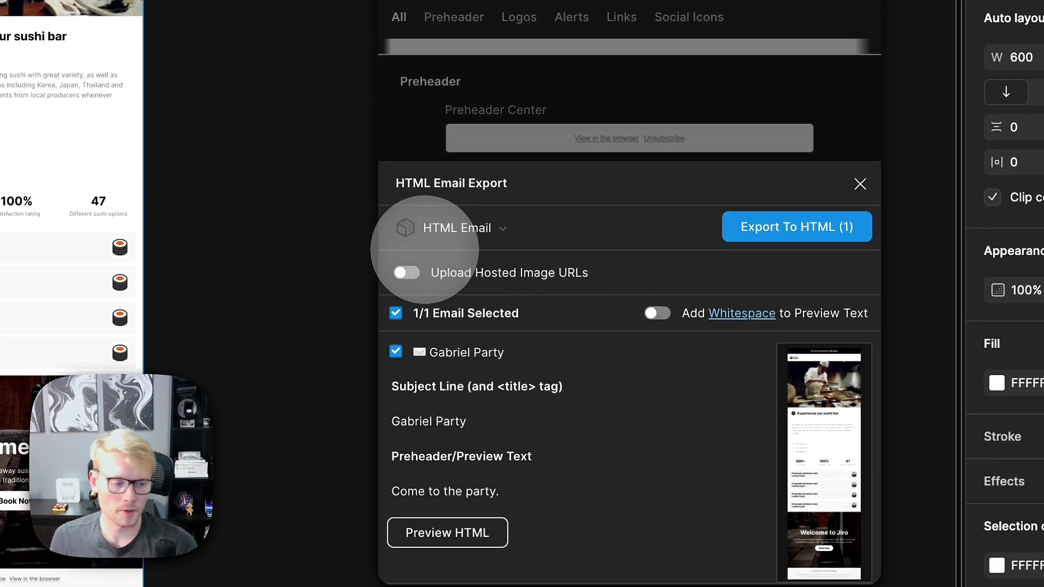
- Turn on Upload Hosted Image URLs, export the sushi email to HTML, and close the export
{"action": "left_click", "coordinate": [408, 272]}
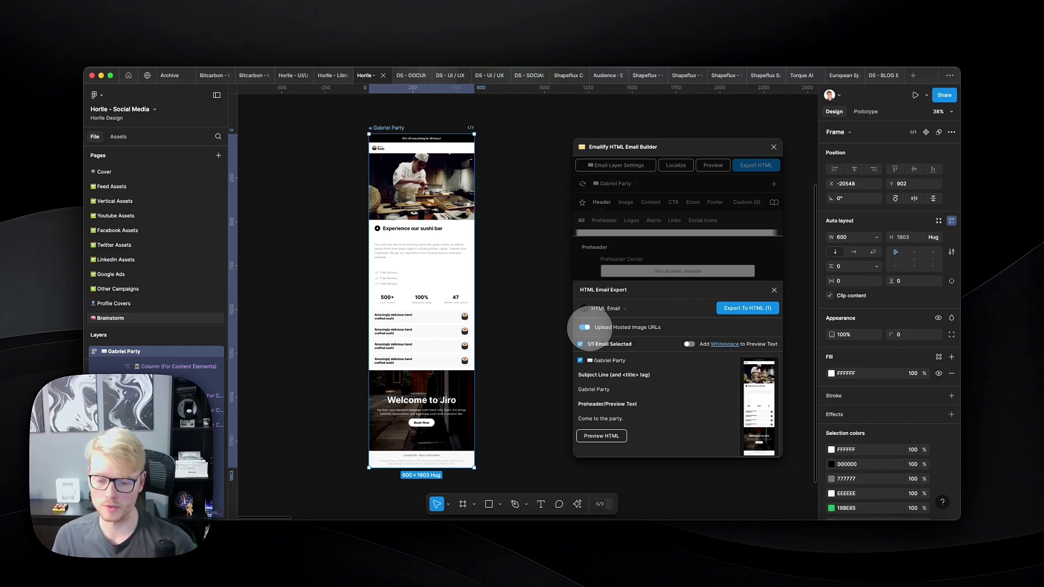
{"action": "left_click", "coordinate": [746, 307]}
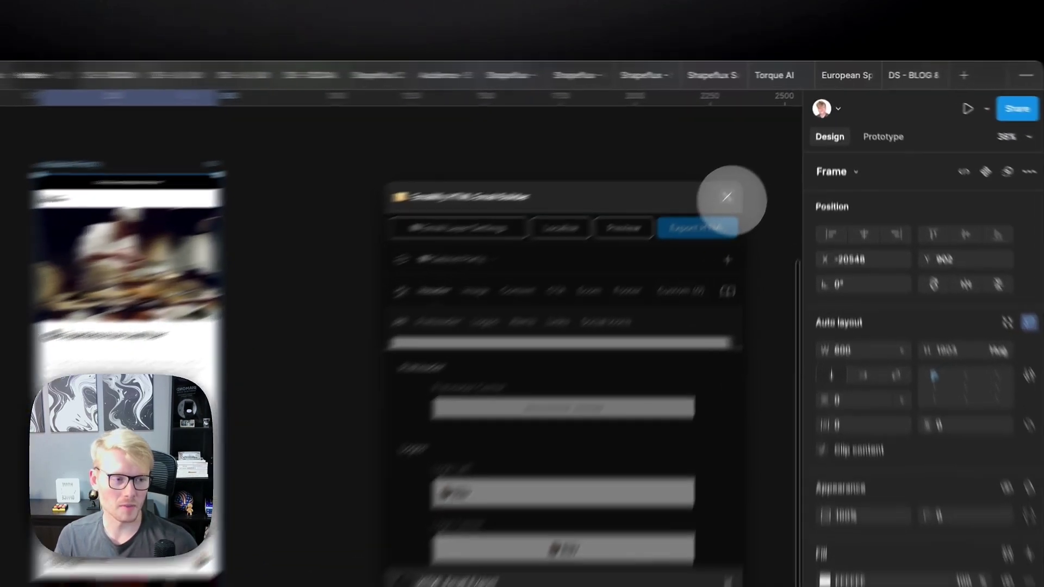
{"action": "left_click", "coordinate": [773, 147]}
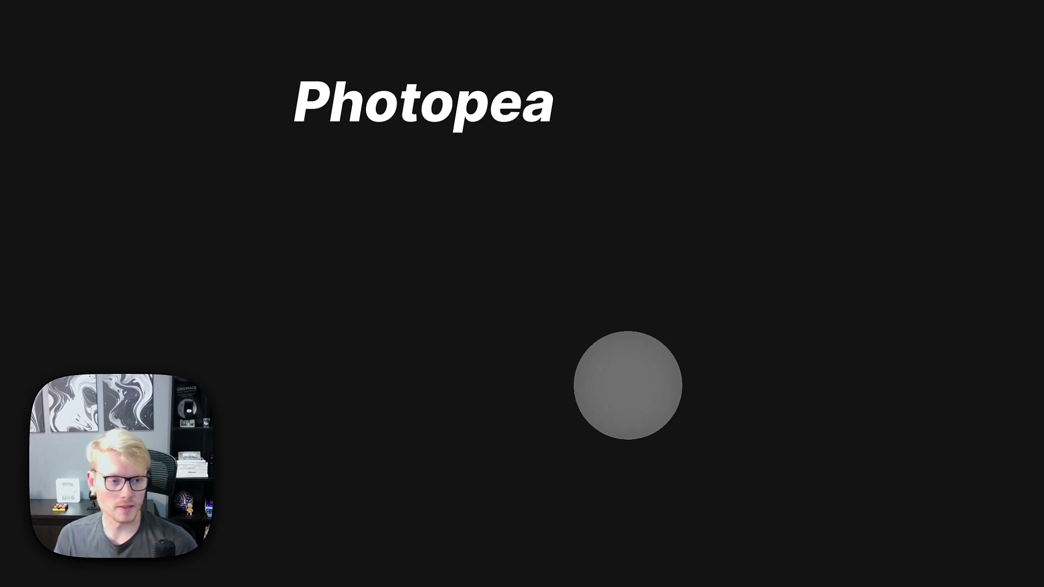
- Close the Emailify builder and run the Photopea plugin from a 'photopea' actions search
{"action": "left_click", "coordinate": [621, 305]}
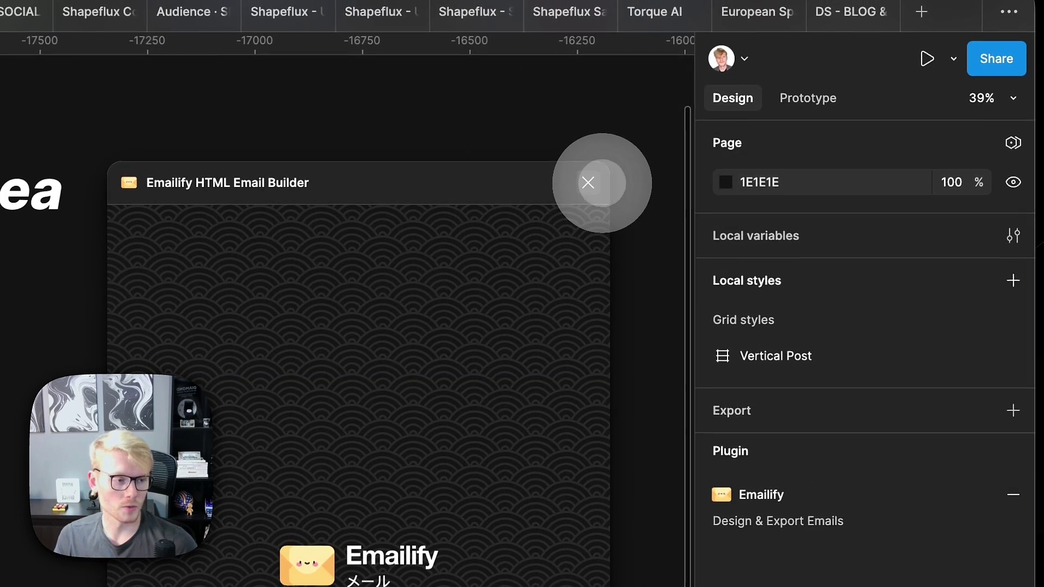
{"action": "left_click", "coordinate": [840, 147]}
{"action": "left_click", "coordinate": [397, 530]}
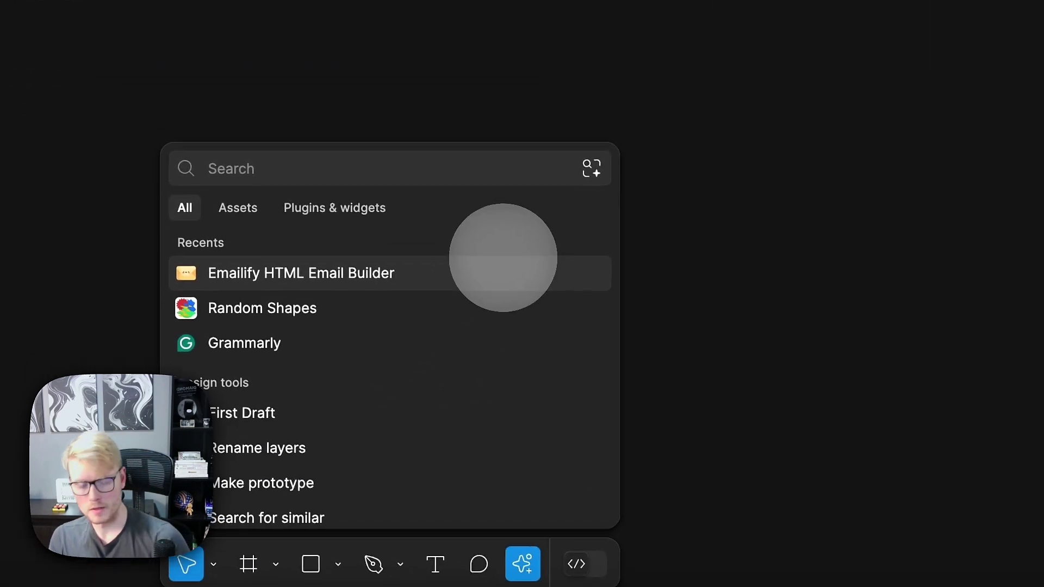
{"action": "type", "text": "pj"}
{"action": "key", "text": "BackSpace"}
{"action": "type", "text": "ho"}
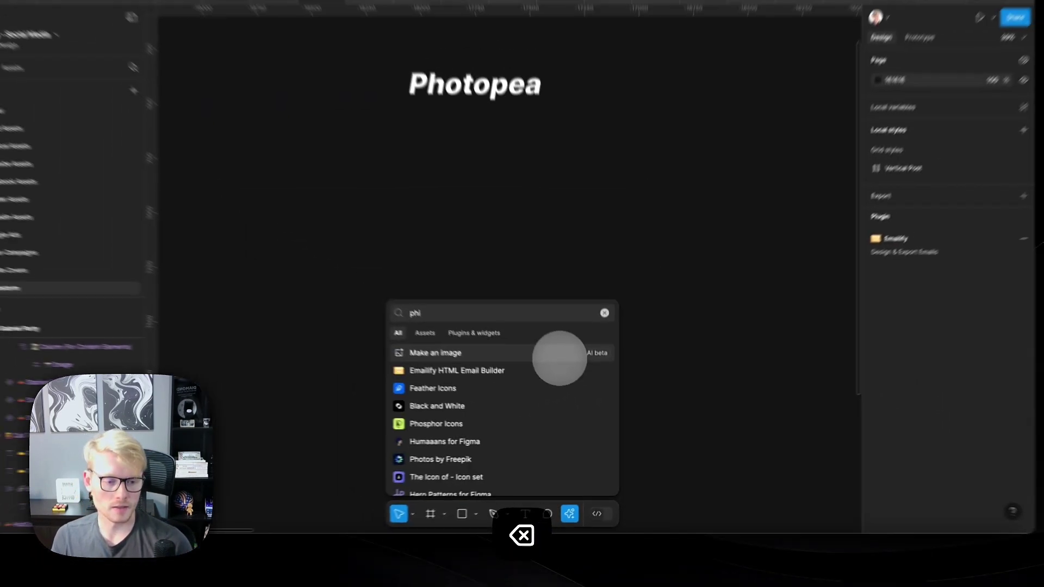
{"action": "type", "text": "topea"}
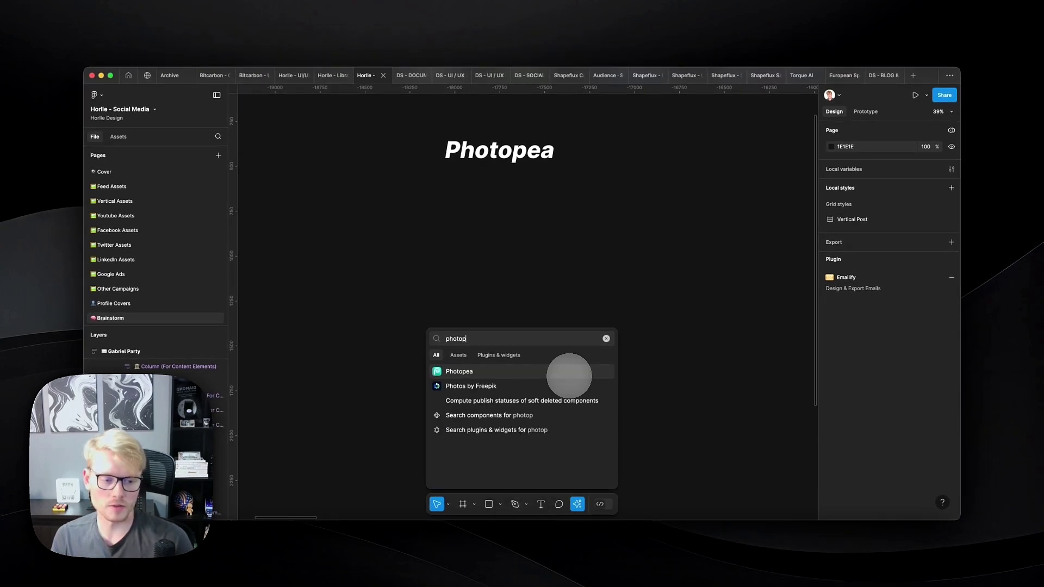
{"action": "key", "text": "Return"}
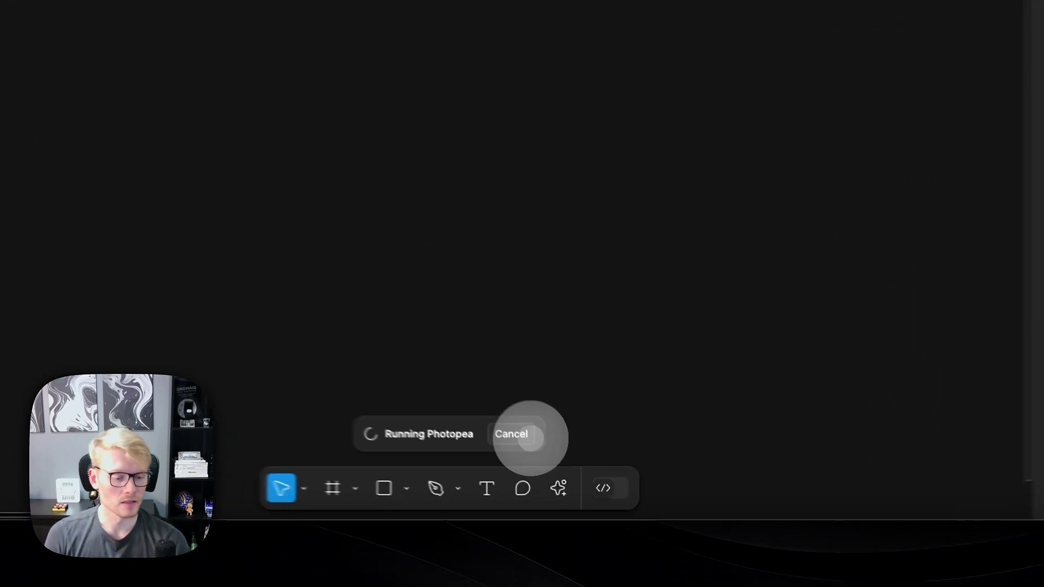
- Cancel Photopea and insert a random Pexels photo onto the canvas
{"action": "left_click", "coordinate": [553, 476]}
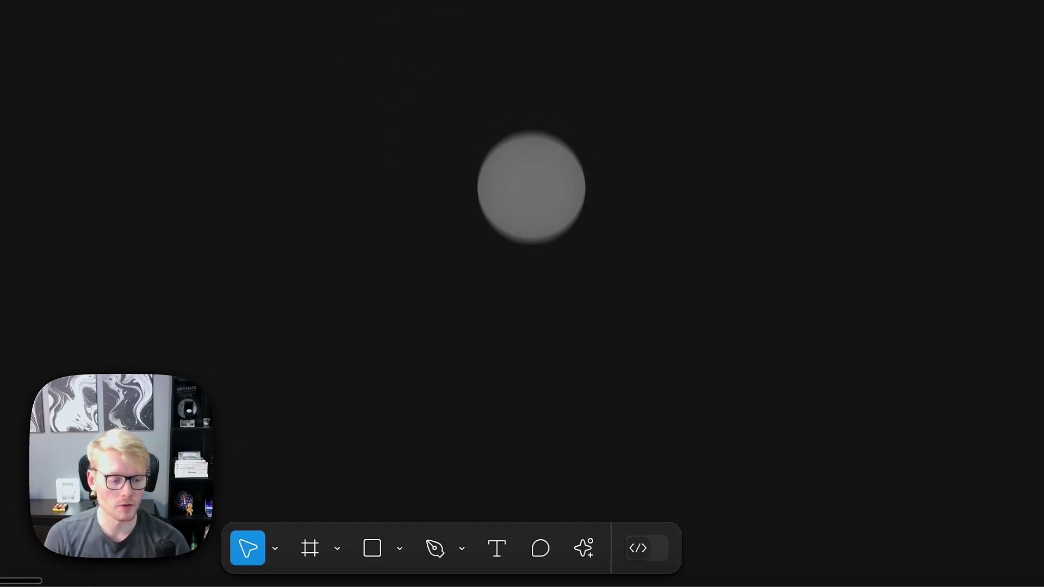
{"action": "left_click", "coordinate": [583, 548]}
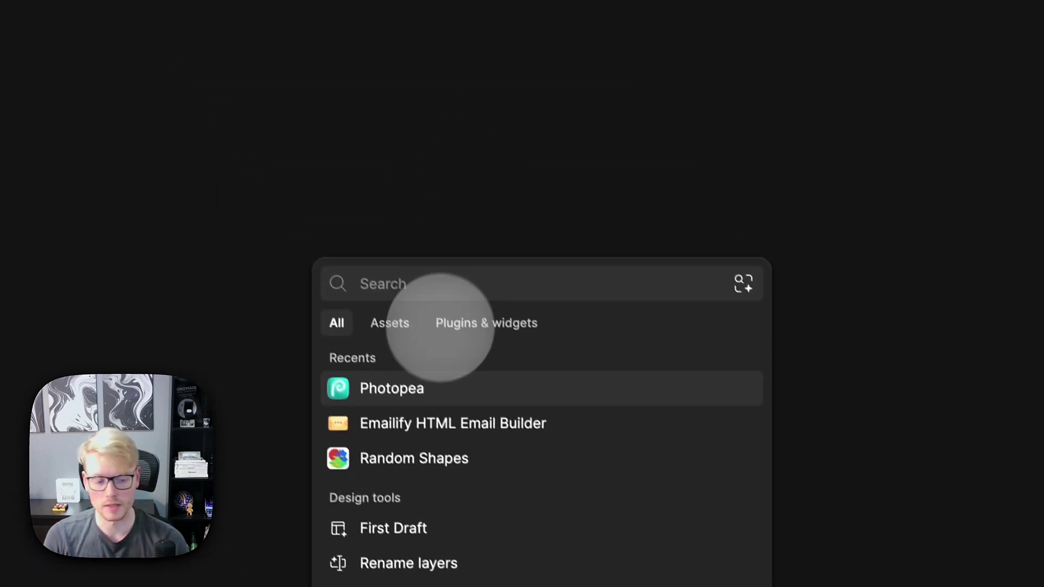
{"action": "type", "text": "pex"}
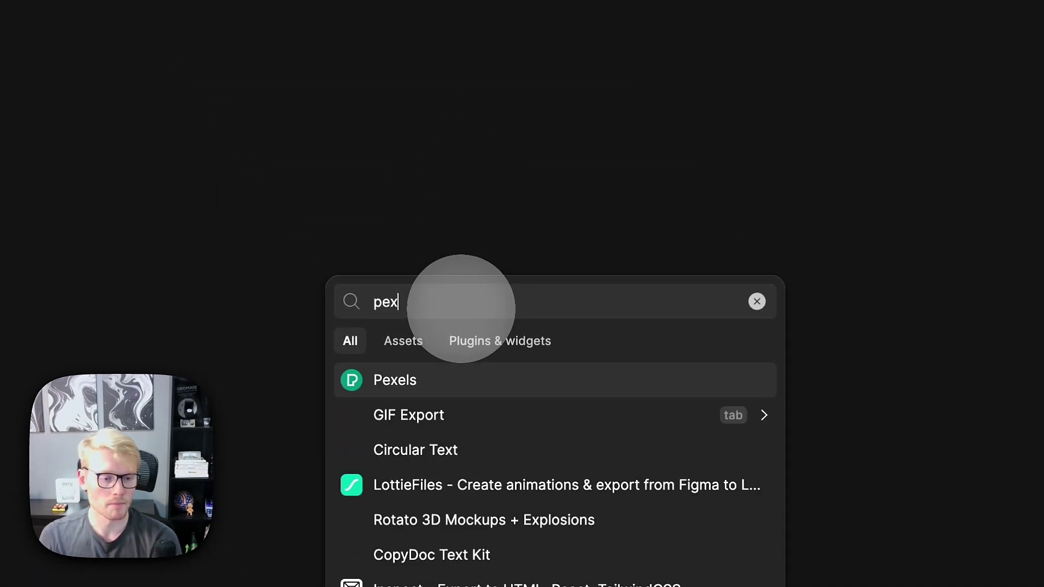
{"action": "type", "text": "e"}
{"action": "left_click", "coordinate": [450, 378]}
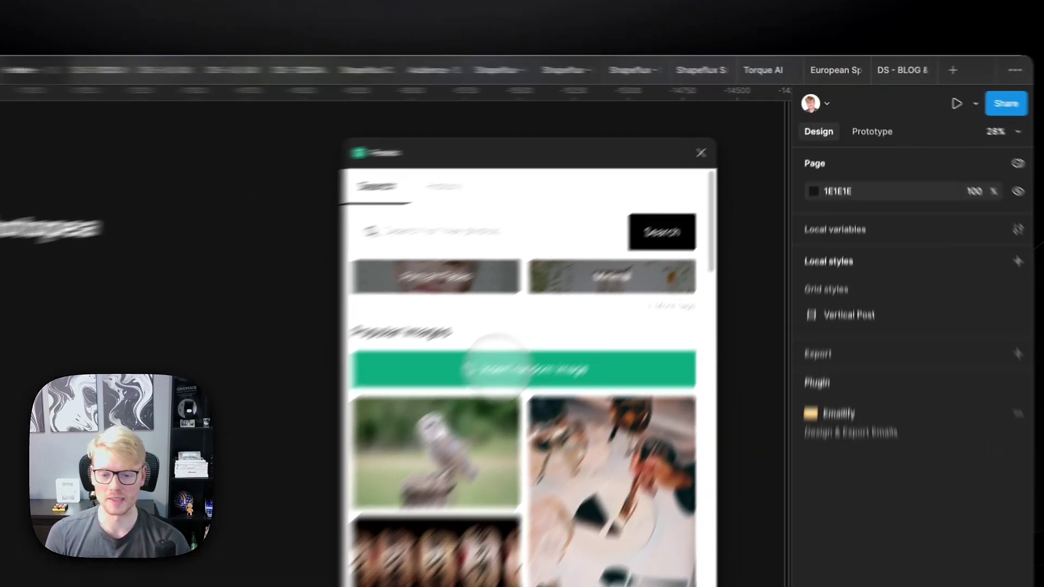
{"action": "left_click", "coordinate": [505, 358]}
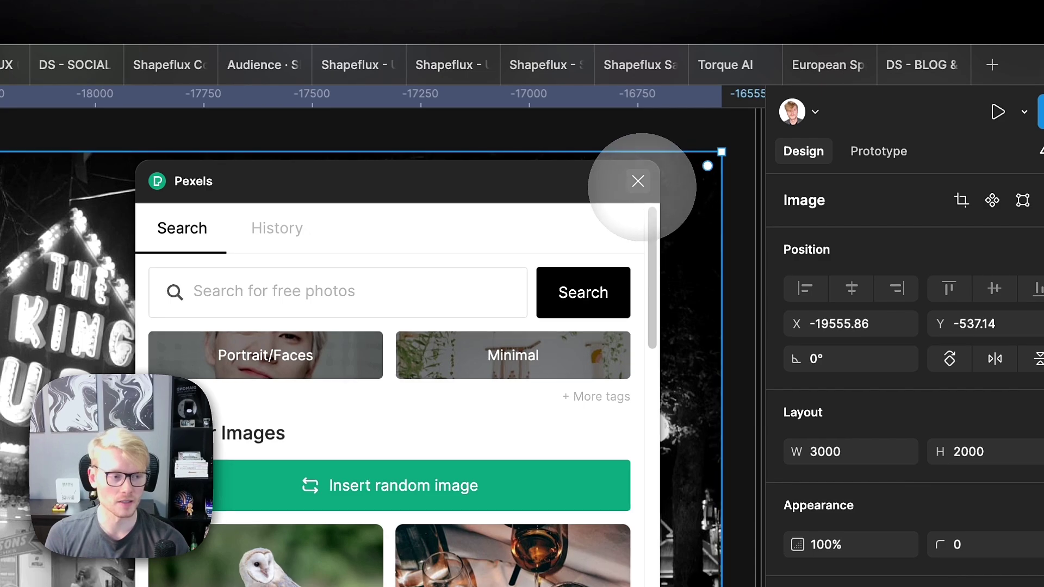
{"action": "left_click", "coordinate": [638, 181]}
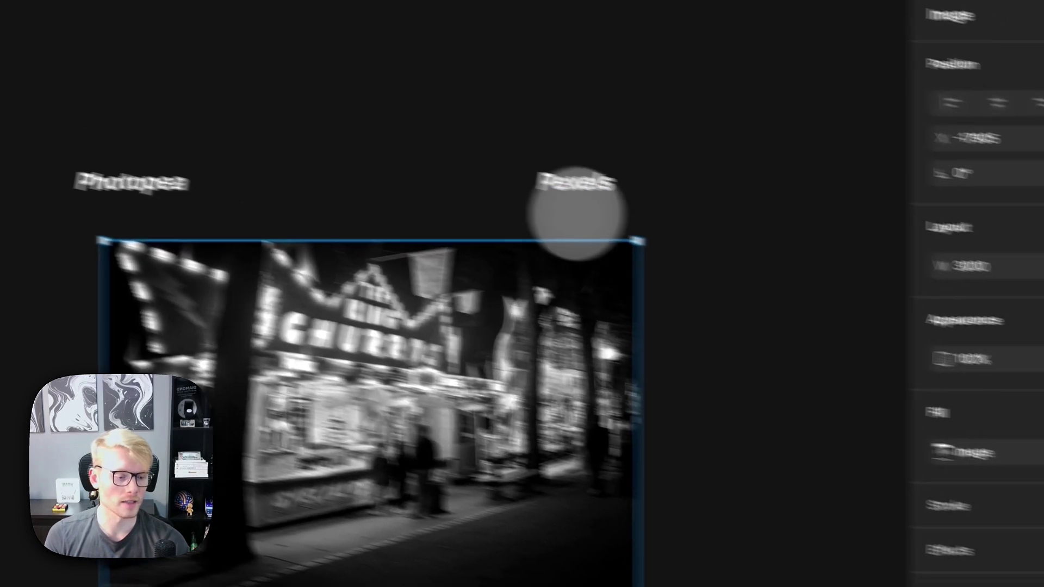
- Check Pexels' inserted images, then move the churros photo beneath the Photopea heading
{"action": "left_click", "coordinate": [417, 480]}
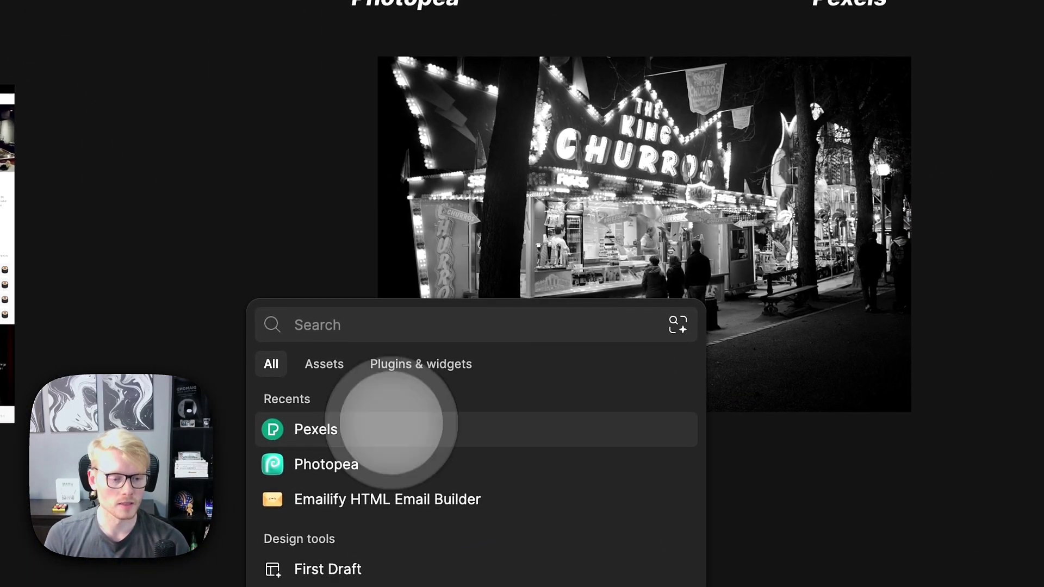
{"action": "left_click", "coordinate": [392, 429]}
{"action": "left_click", "coordinate": [538, 139]}
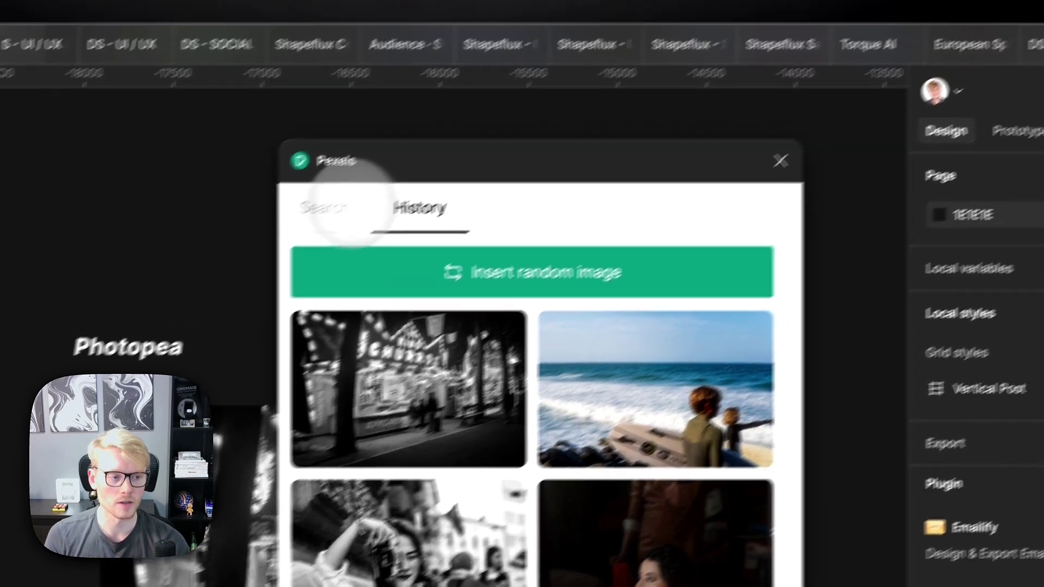
{"action": "left_click", "coordinate": [382, 181]}
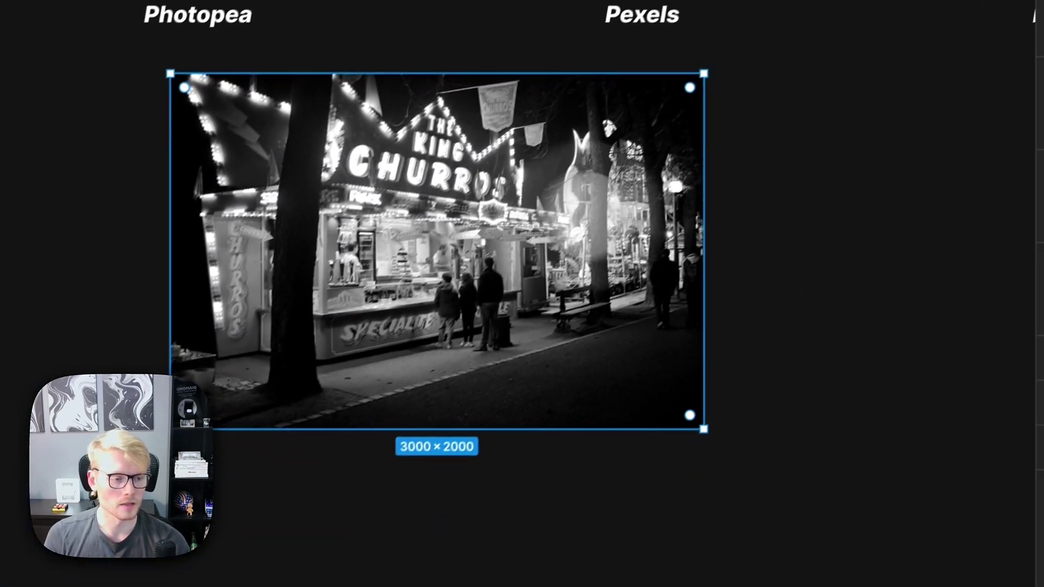
{"action": "left_click_drag", "start_coordinate": [472, 263], "coordinate": [372, 249]}
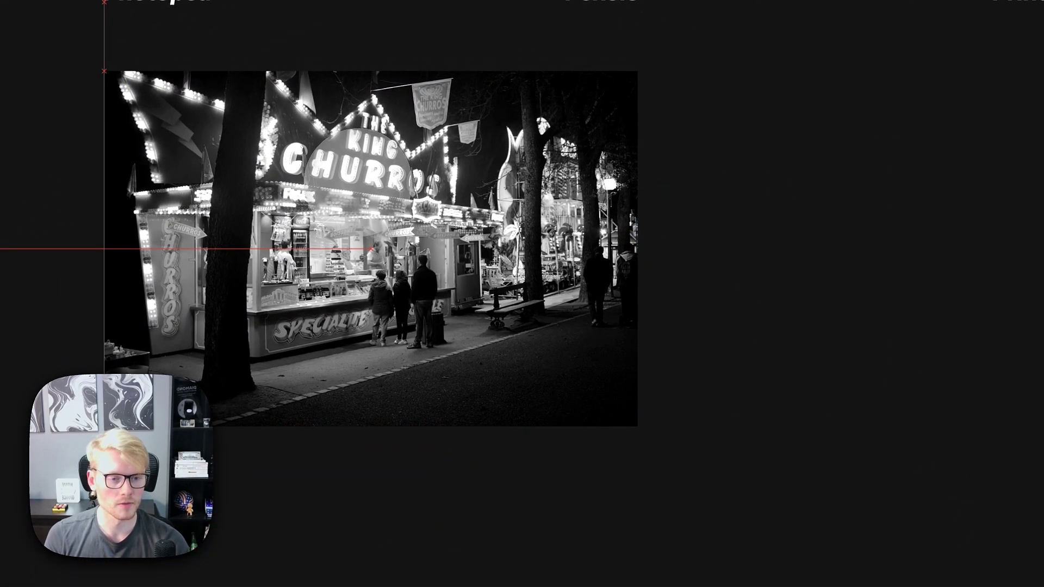
{"action": "key", "text": "ctrl+k"}
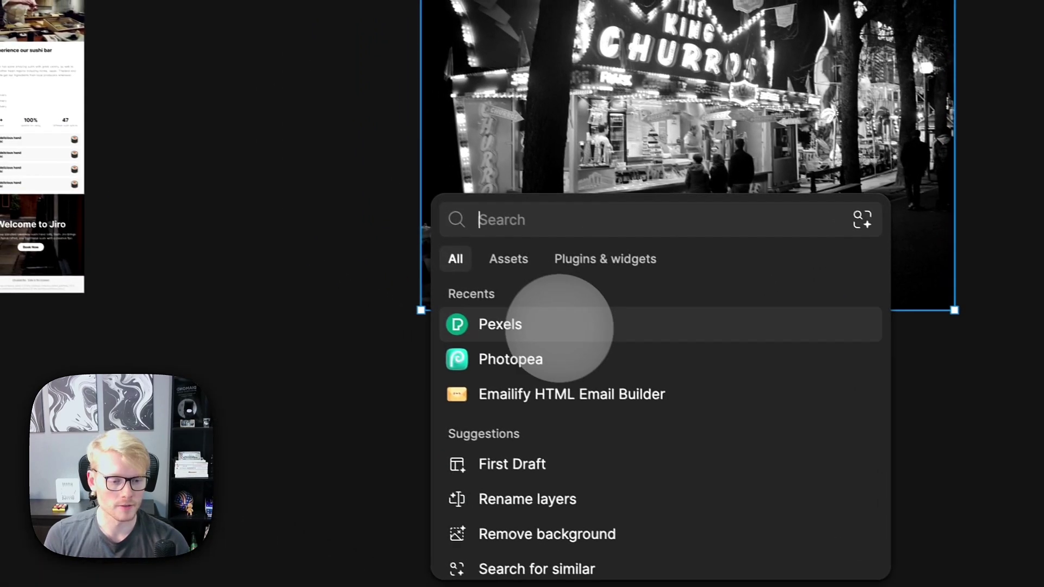
- Open the churros photo in Photopea and duplicate Background into Layer 1
{"action": "left_click", "coordinate": [559, 364]}
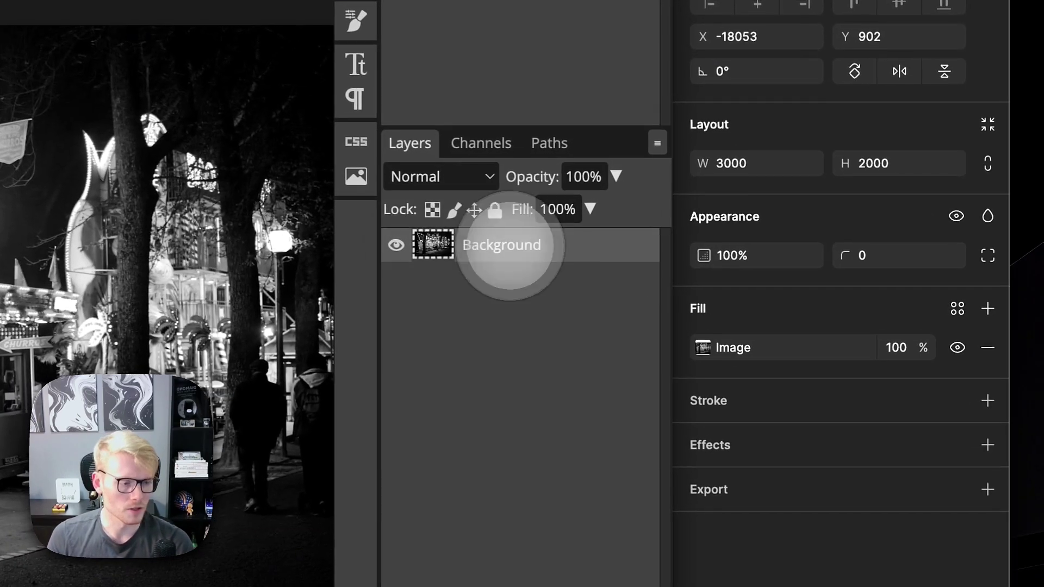
{"action": "left_click_drag", "start_coordinate": [749, 274], "coordinate": [748, 266]}
{"action": "mouse_move", "coordinate": [499, 228]}
{"action": "left_mouse_down"}
{"action": "mouse_move", "coordinate": [506, 254]}
{"action": "mouse_move", "coordinate": [498, 233]}
{"action": "left_mouse_up"}
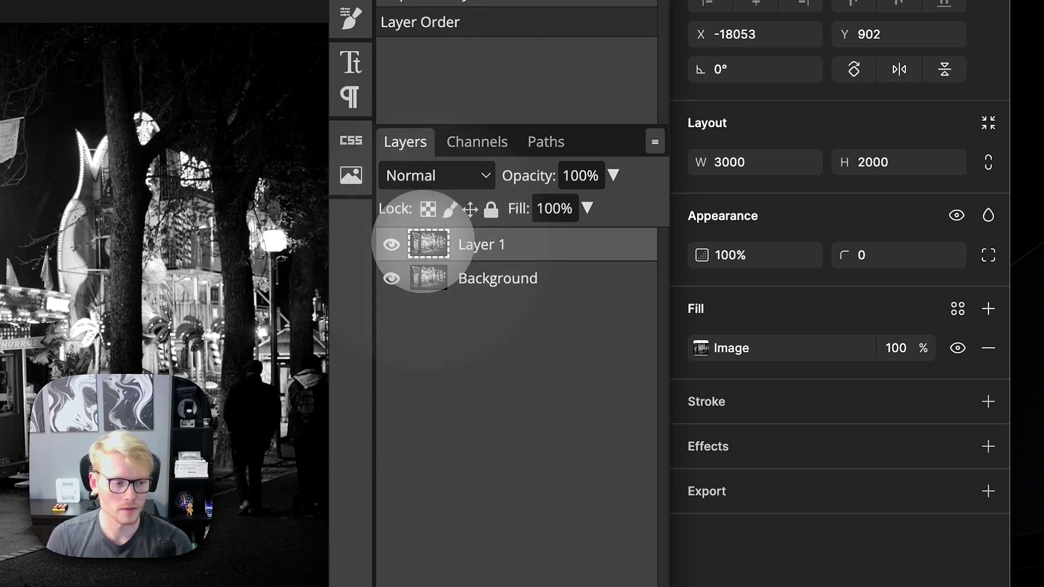
- Blend Layer 1 over the original in Pin Light mode at 50% opacity
{"action": "left_click", "coordinate": [437, 175]}
{"action": "left_click", "coordinate": [441, 197]}
{"action": "left_click", "coordinate": [436, 175]}
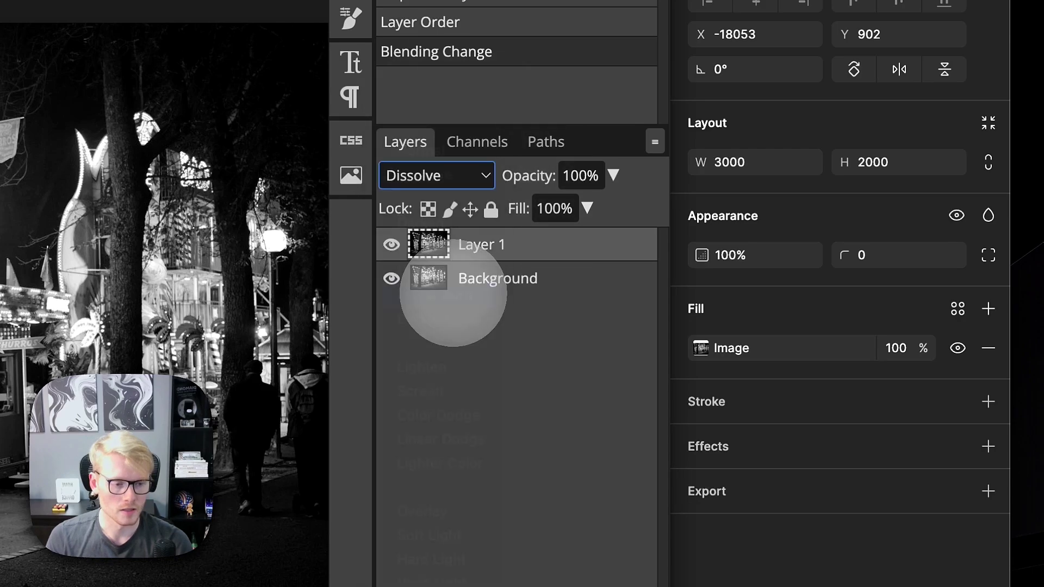
{"action": "left_click", "coordinate": [443, 272]}
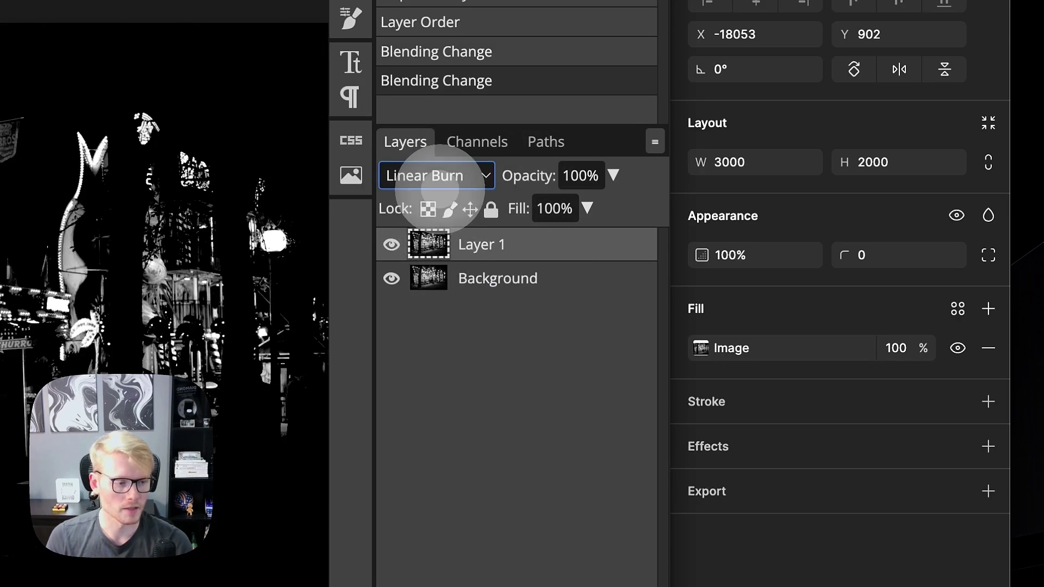
{"action": "left_click", "coordinate": [436, 175]}
{"action": "left_click", "coordinate": [433, 148]}
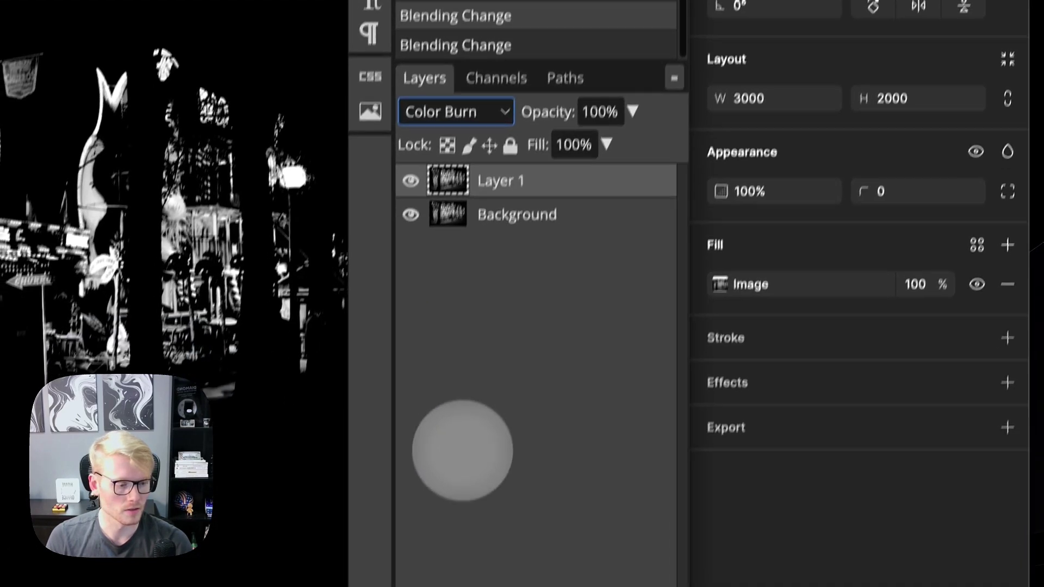
{"action": "key", "text": "alt+shift+z"}
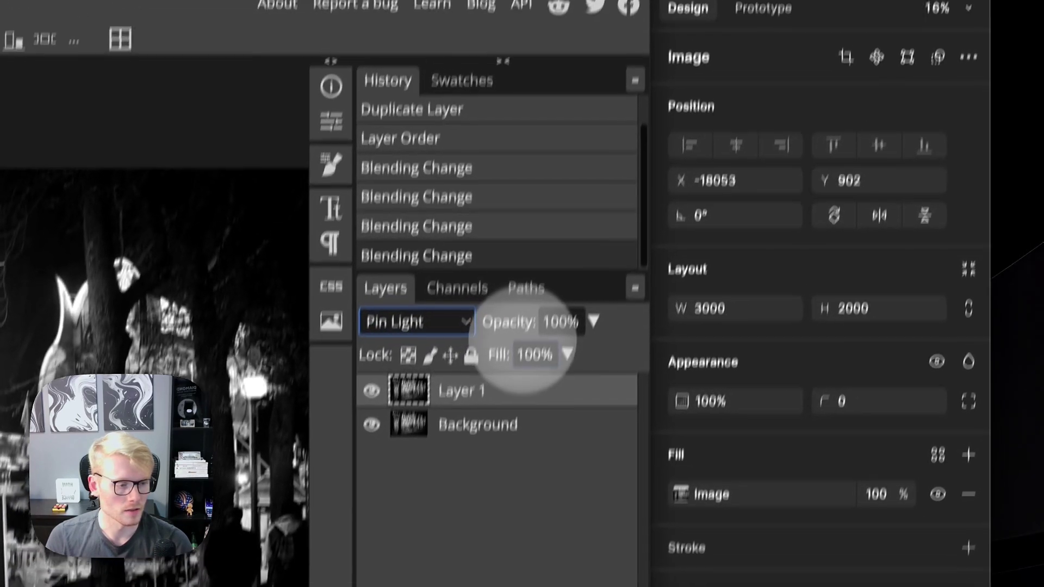
{"action": "left_click", "coordinate": [611, 73]}
{"action": "type", "text": "50"}
{"action": "key", "text": "Return"}
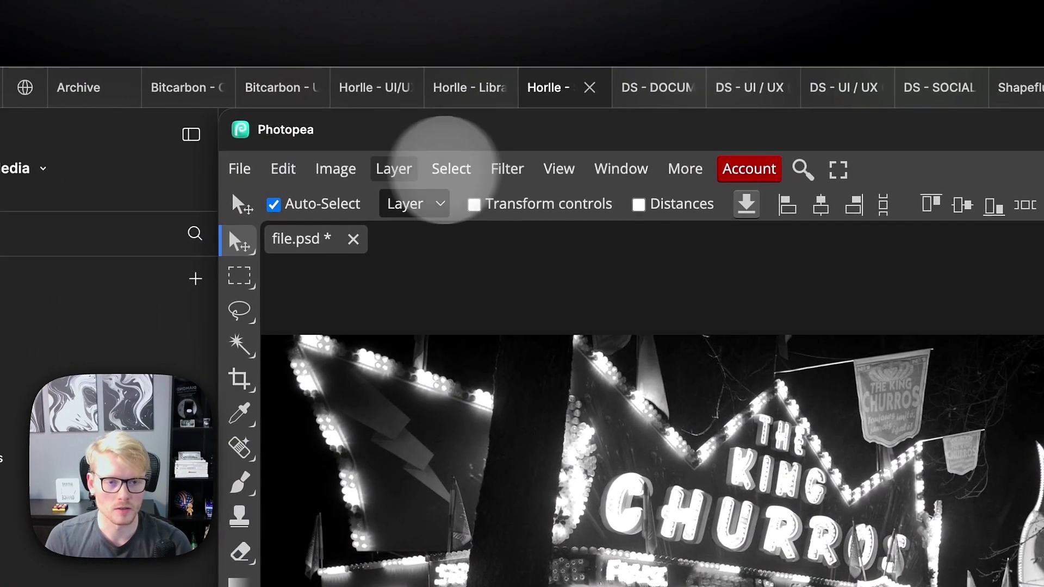
{"action": "left_click", "coordinate": [337, 169]}
- Apply Posterize to Layer 1 with a raised level count
{"action": "mouse_move", "coordinate": [389, 196]}
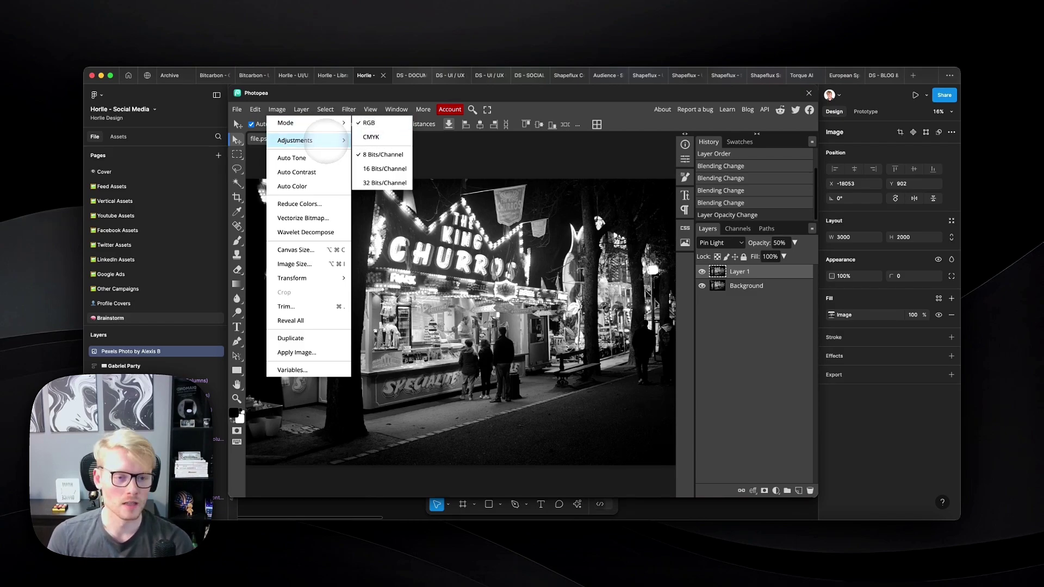
{"action": "mouse_move", "coordinate": [326, 142]}
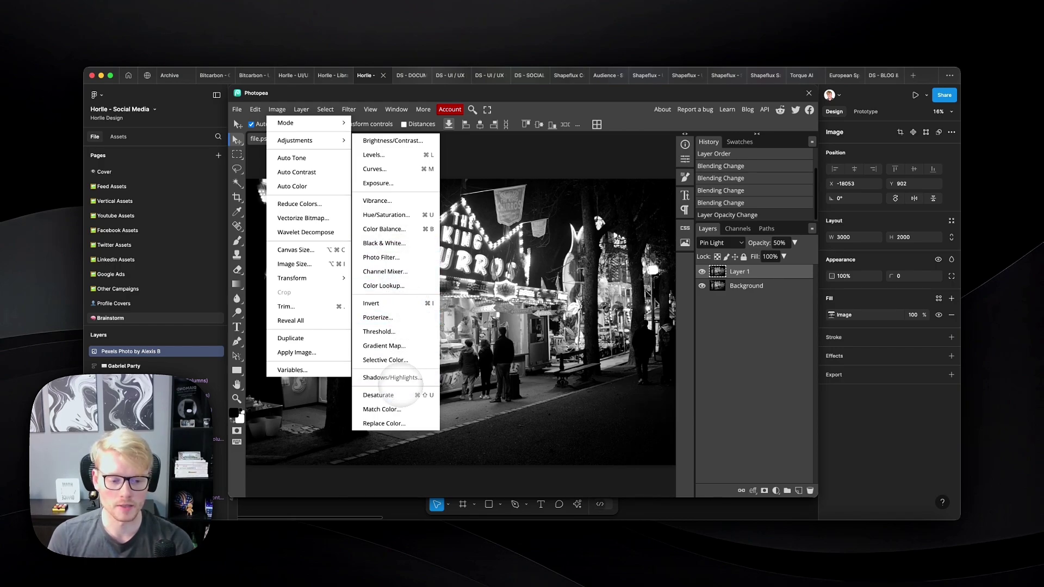
{"action": "left_click", "coordinate": [378, 317]}
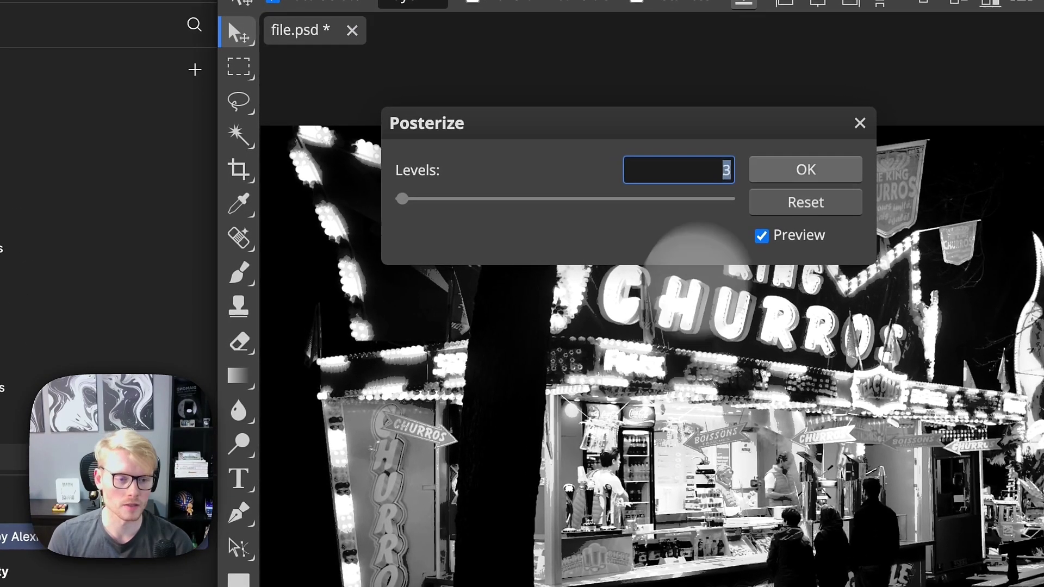
{"action": "left_click_drag", "start_coordinate": [402, 199], "coordinate": [594, 198]}
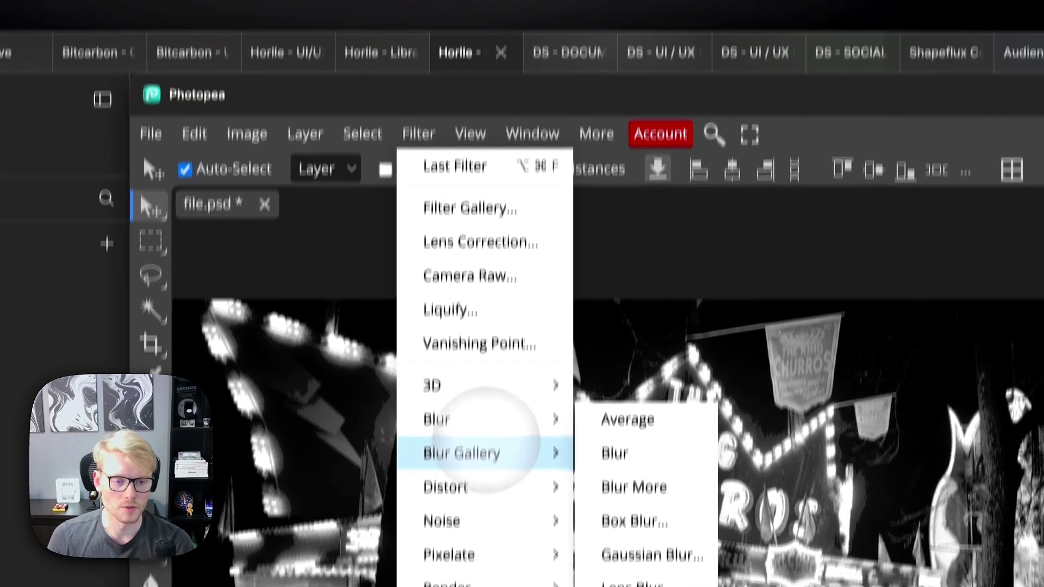
- Apply a Kaleidoscope distortion with 20 mirrors and a 182° angle
{"action": "mouse_move", "coordinate": [502, 516]}
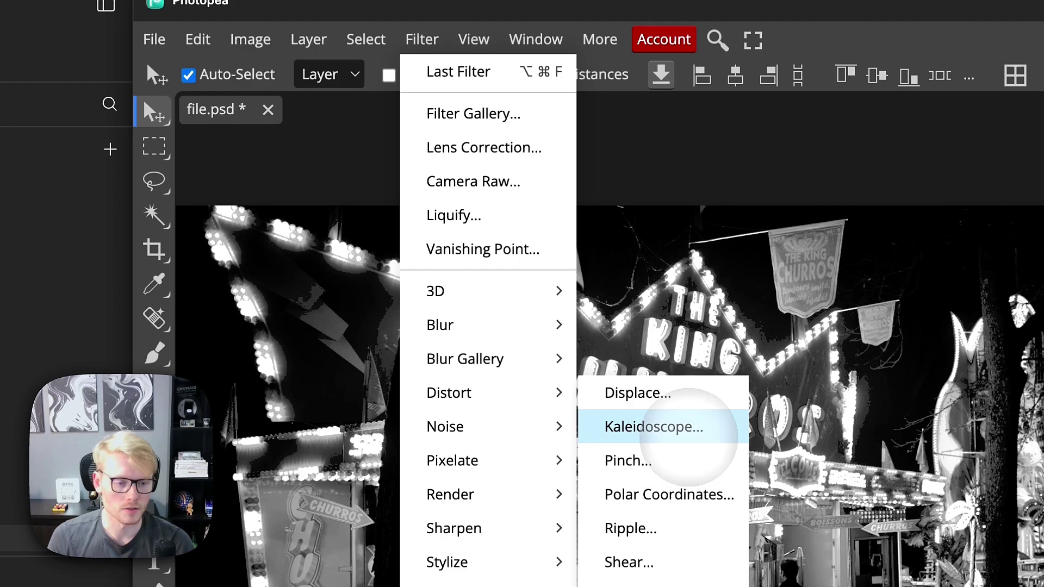
{"action": "left_click", "coordinate": [701, 428]}
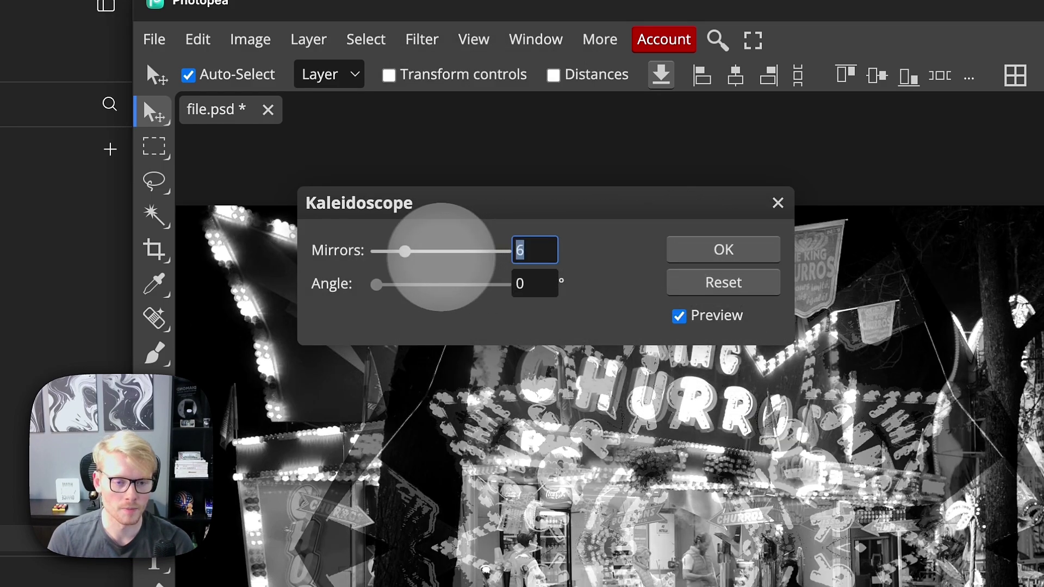
{"action": "left_click_drag", "start_coordinate": [404, 251], "coordinate": [504, 251]}
{"action": "left_click_drag", "start_coordinate": [377, 285], "coordinate": [443, 284]}
{"action": "left_click", "coordinate": [370, 39]}
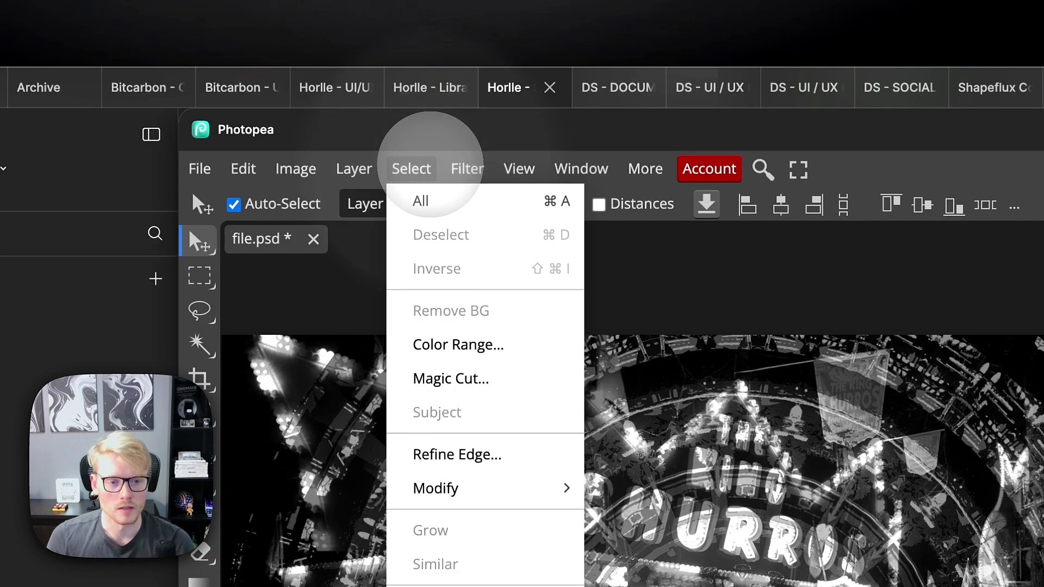
- Render a Flame effect over the image, then apply Auto Color
{"action": "mouse_move", "coordinate": [467, 169]}
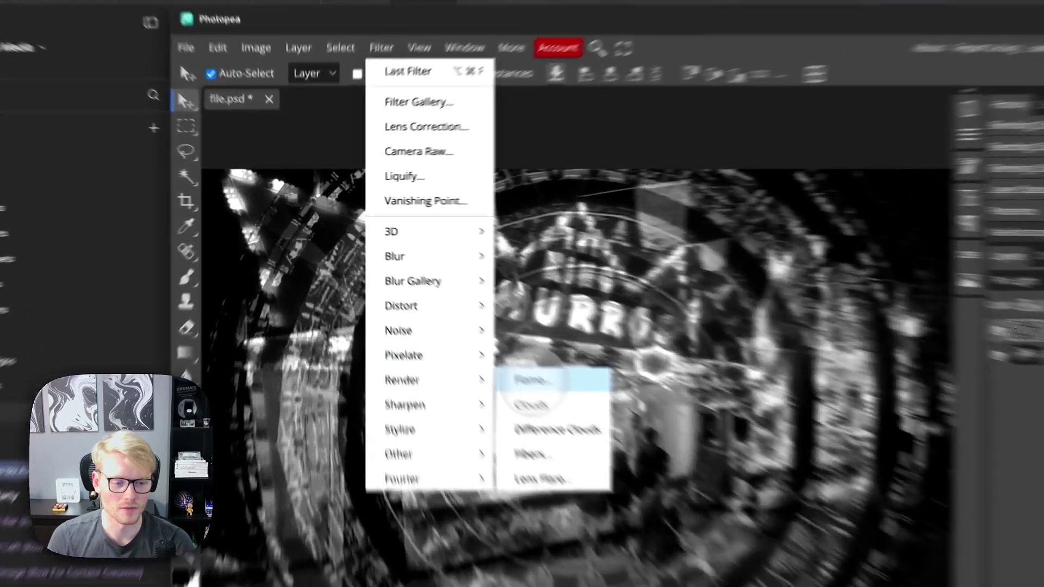
{"action": "left_click", "coordinate": [438, 300]}
{"action": "left_click", "coordinate": [700, 206]}
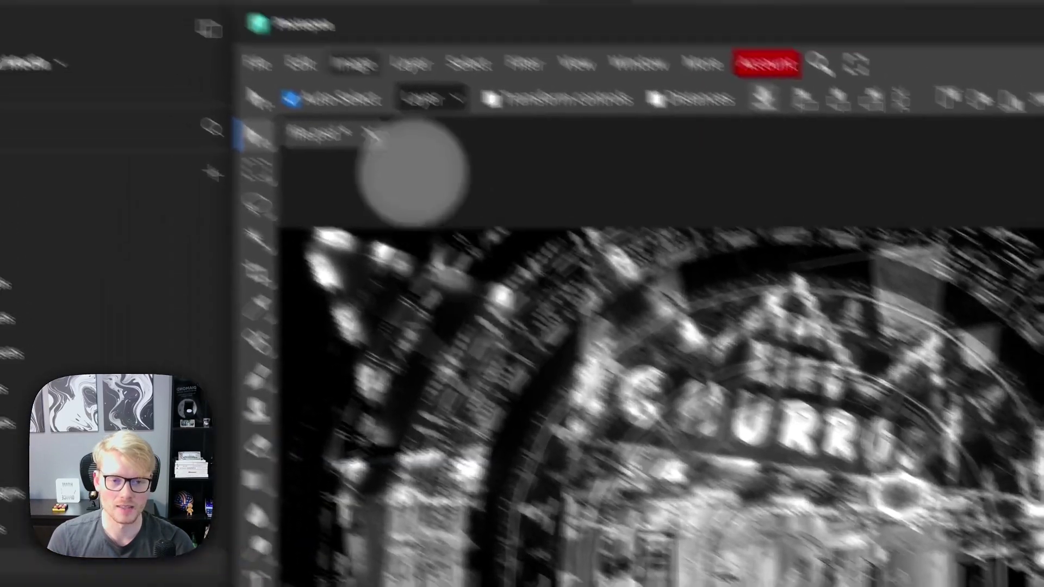
{"action": "left_click", "coordinate": [354, 64]}
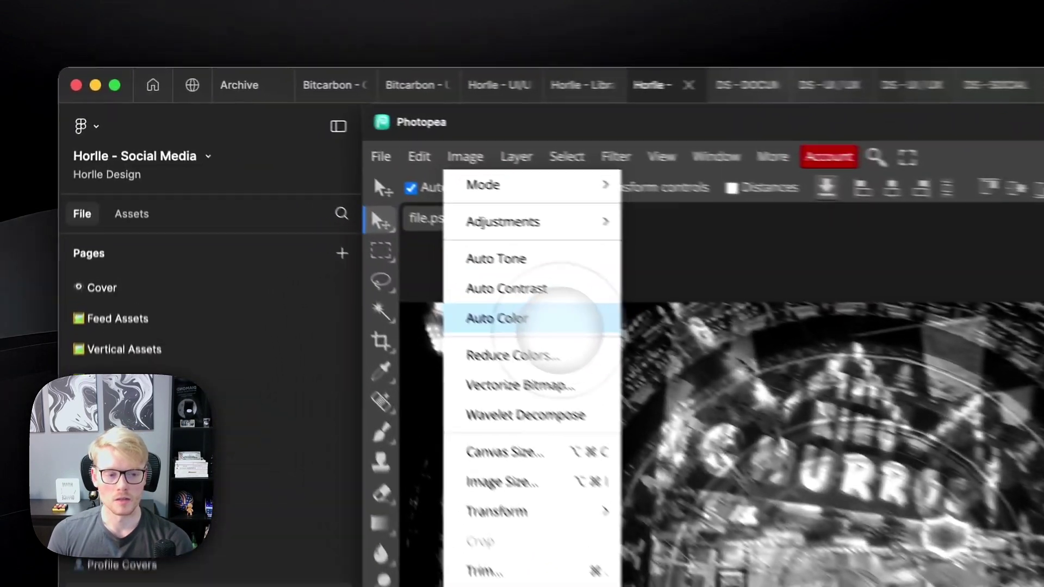
{"action": "left_click", "coordinate": [320, 186]}
- Look through the Layer menu commands in Photopea
{"action": "left_click", "coordinate": [298, 110]}
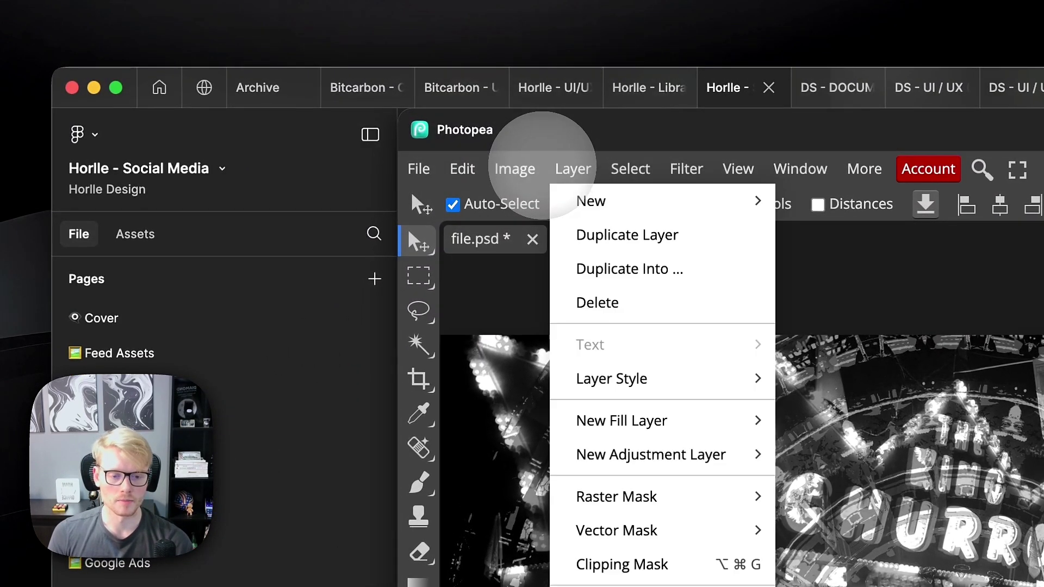
{"action": "mouse_move", "coordinate": [514, 164]}
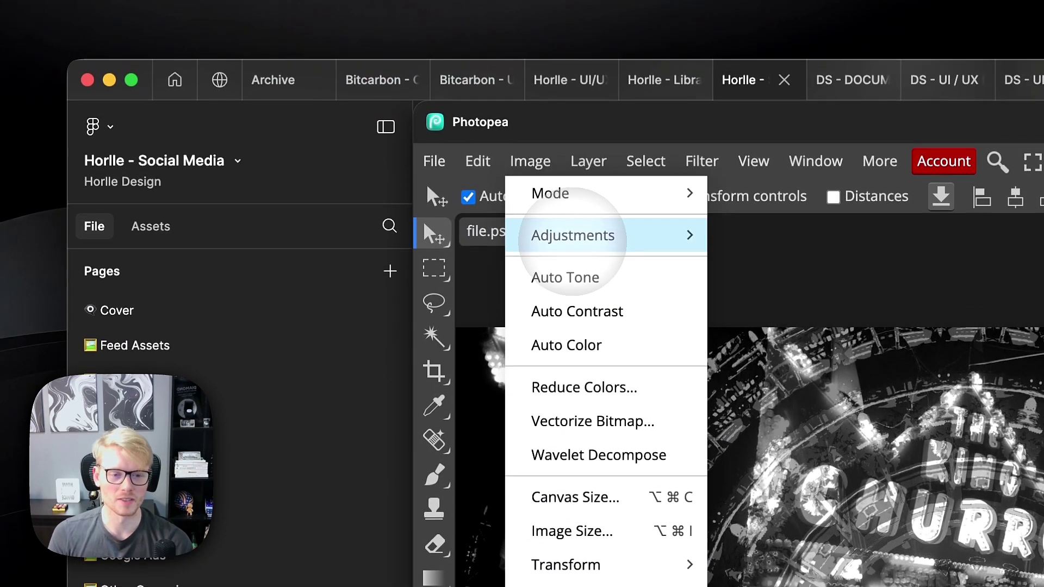
{"action": "mouse_move", "coordinate": [816, 160]}
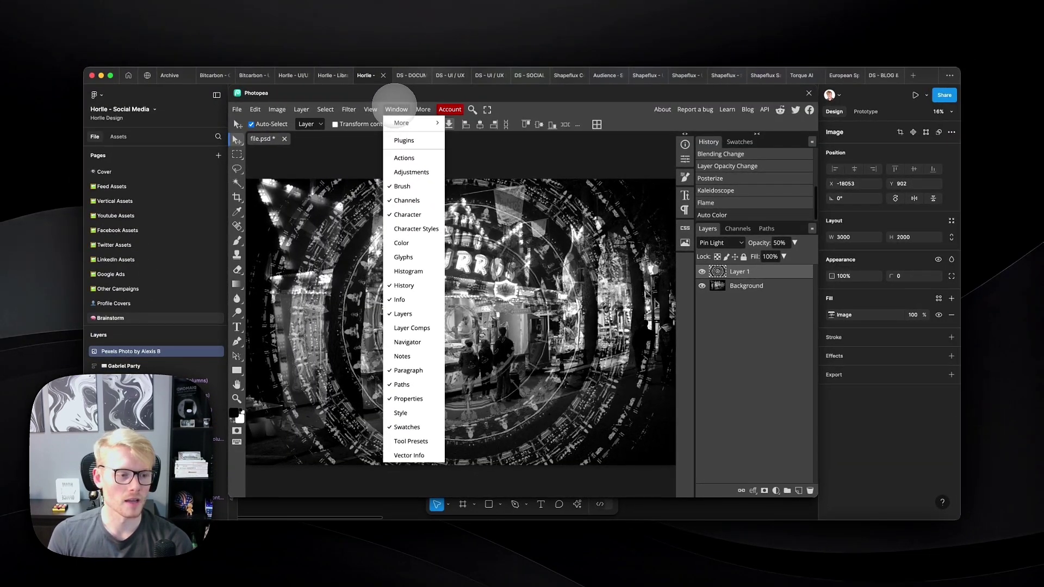
{"action": "mouse_move", "coordinate": [350, 106]}
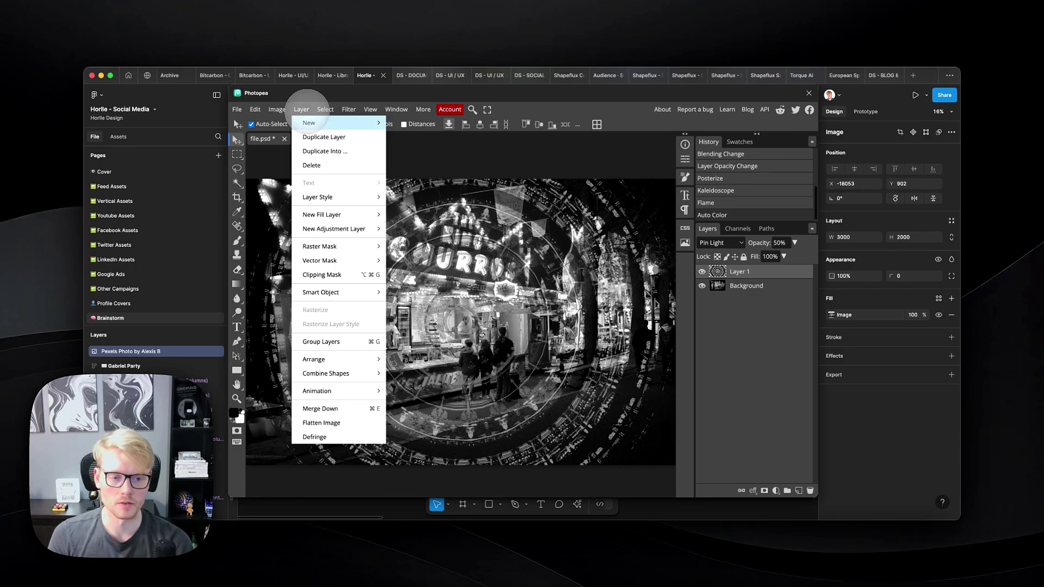
{"action": "mouse_move", "coordinate": [355, 288]}
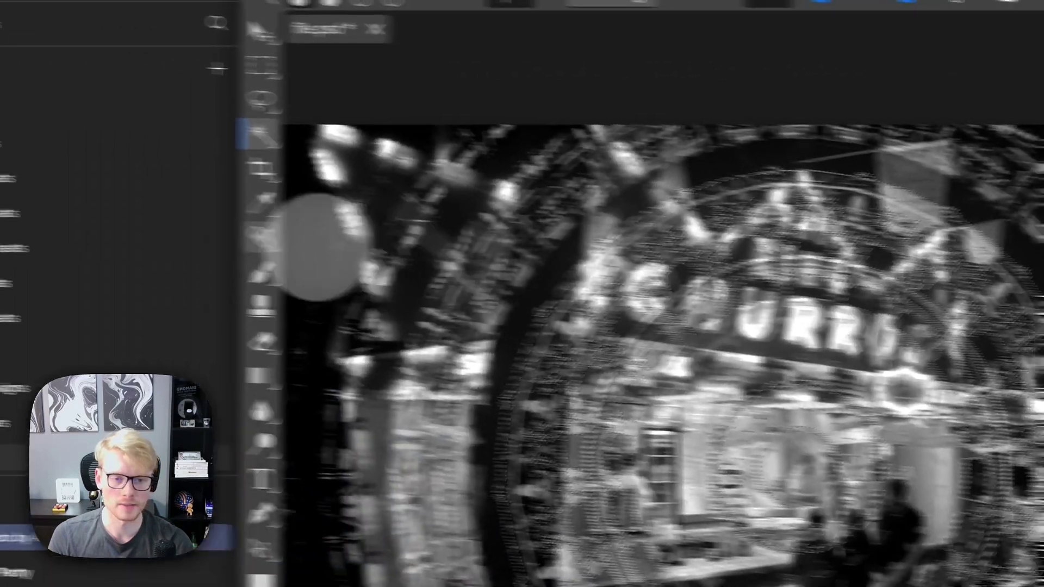
- Browse the selection, blur and healing tool variants, undo the stray heal, and close Photopea
{"action": "right_click", "coordinate": [261, 134]}
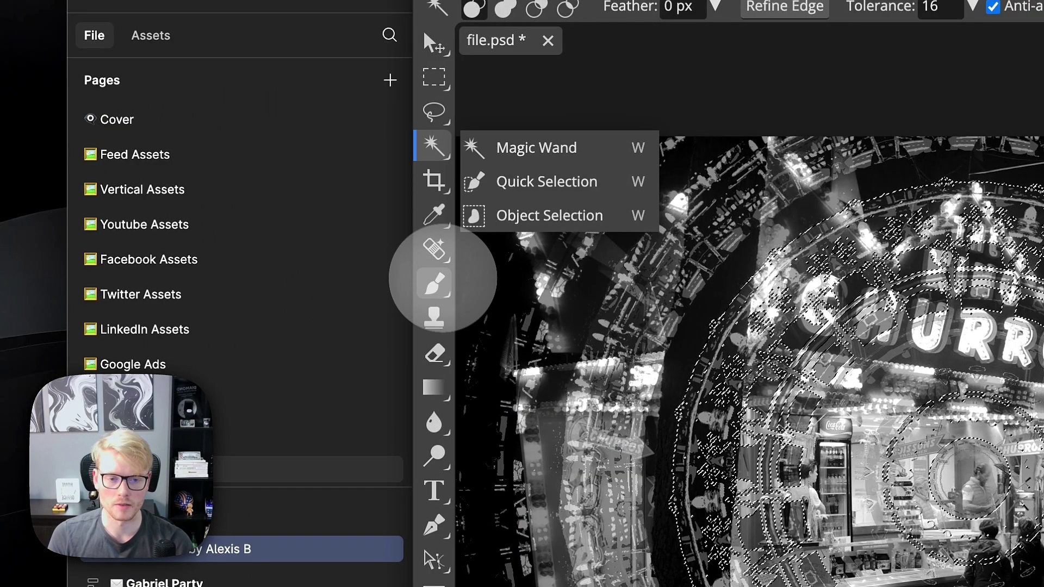
{"action": "left_click", "coordinate": [433, 387]}
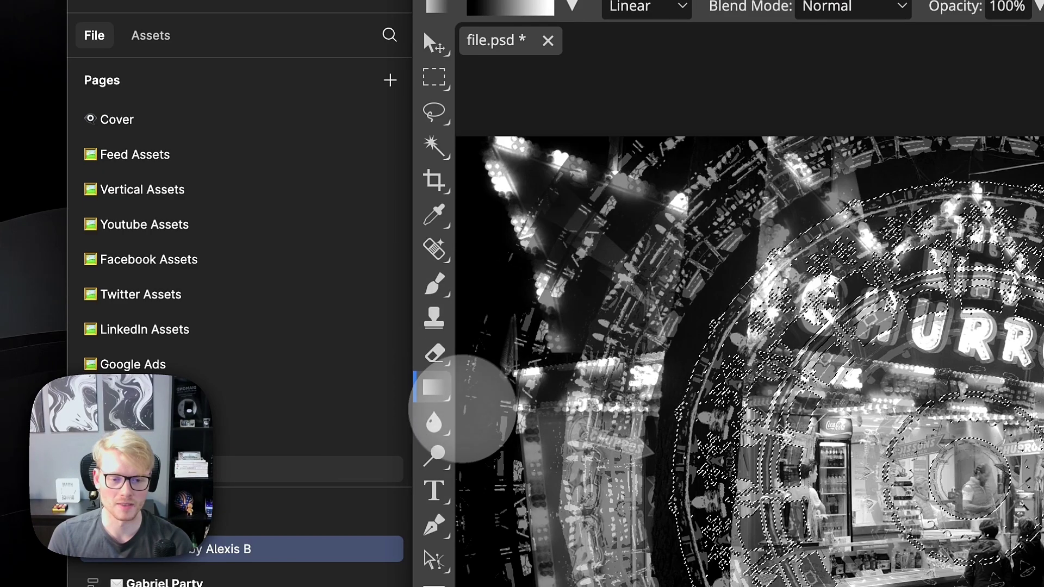
{"action": "left_click", "coordinate": [434, 423]}
{"action": "right_click", "coordinate": [456, 421]}
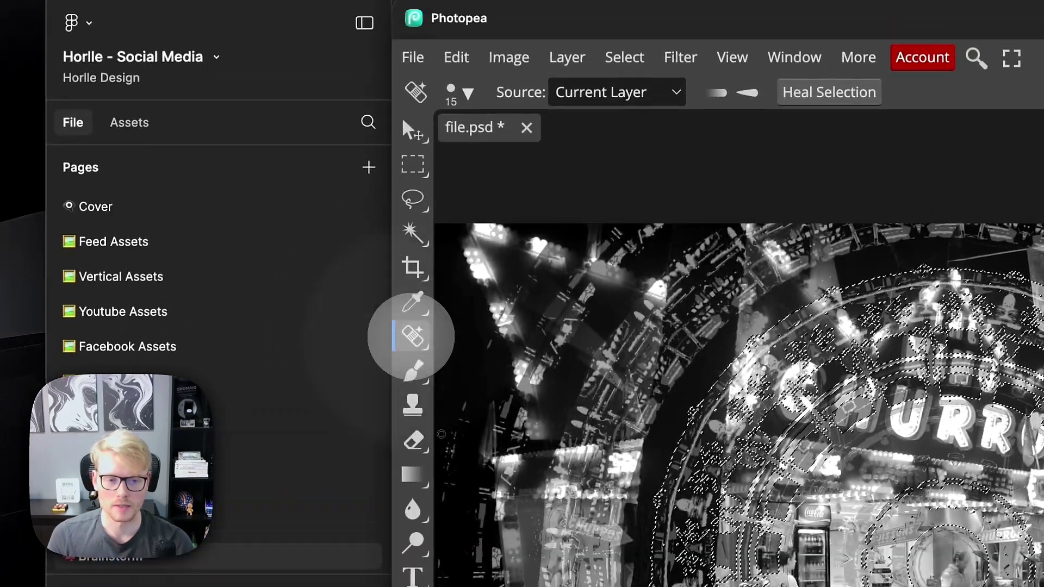
{"action": "right_click", "coordinate": [434, 125]}
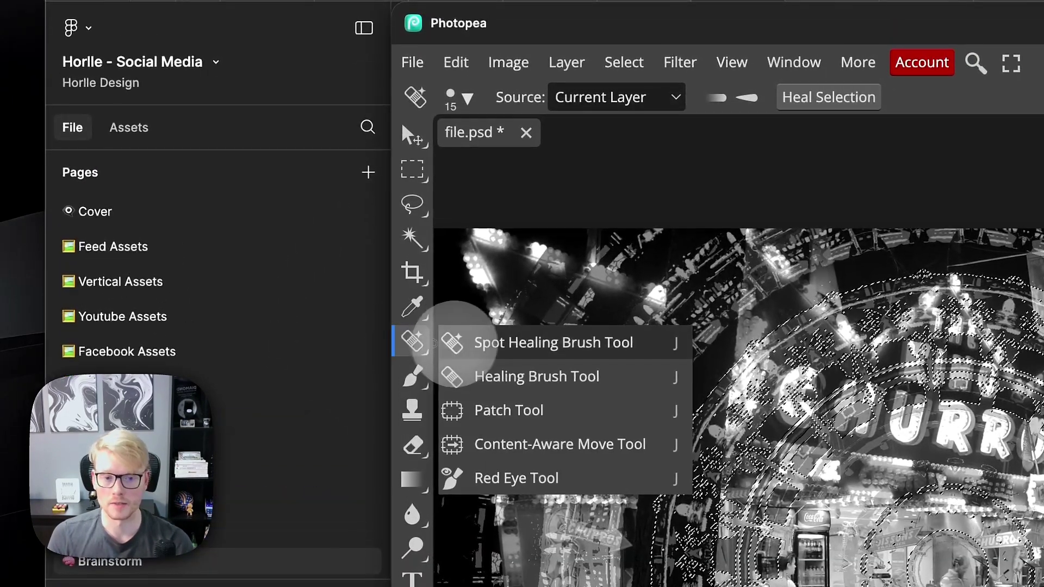
{"action": "left_click", "coordinate": [456, 343]}
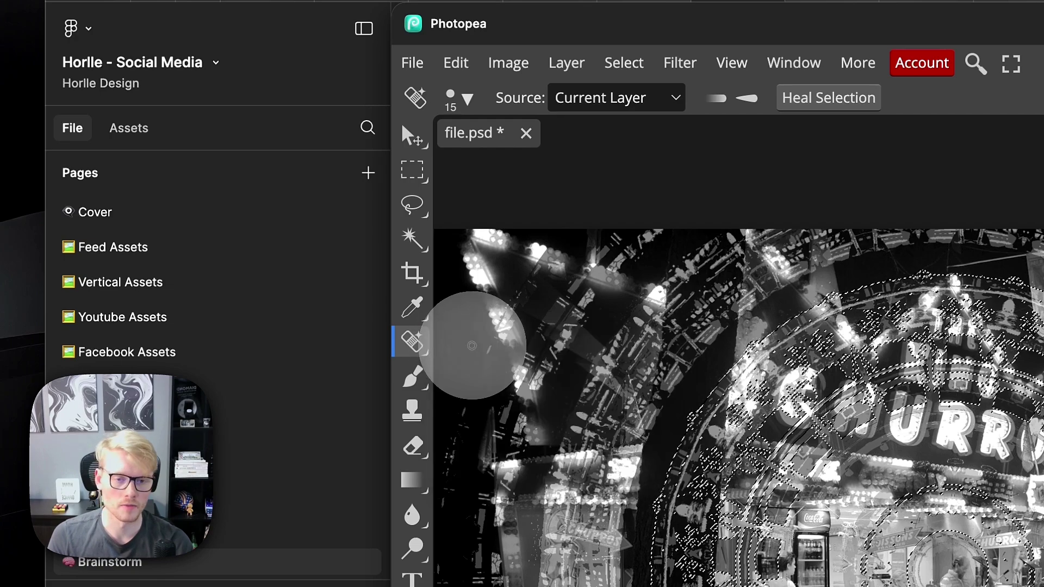
{"action": "scroll", "coordinate": [659, 385], "scroll_direction": "up", "scroll_amount": 2}
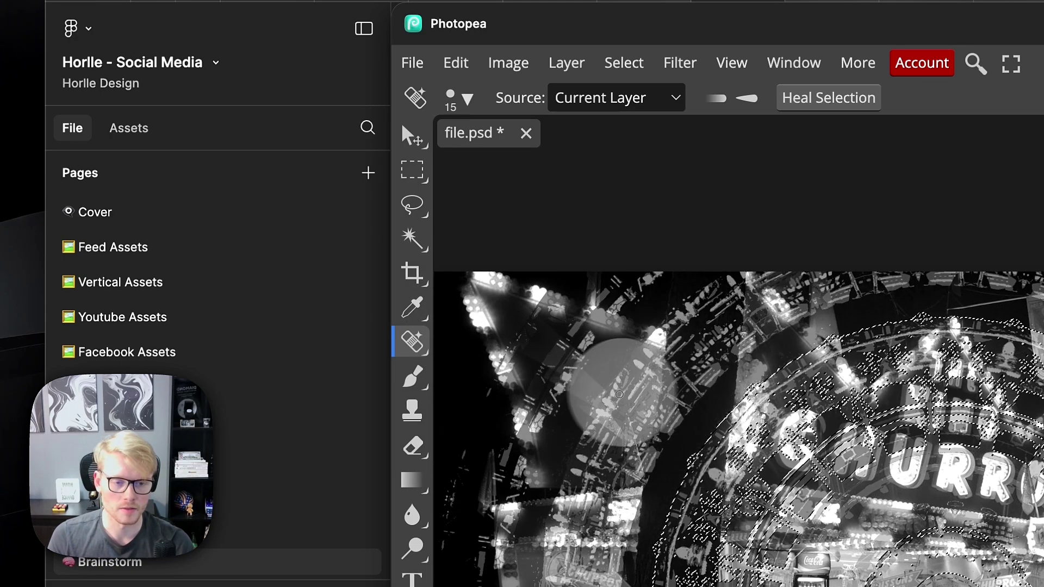
{"action": "key", "text": "super+z"}
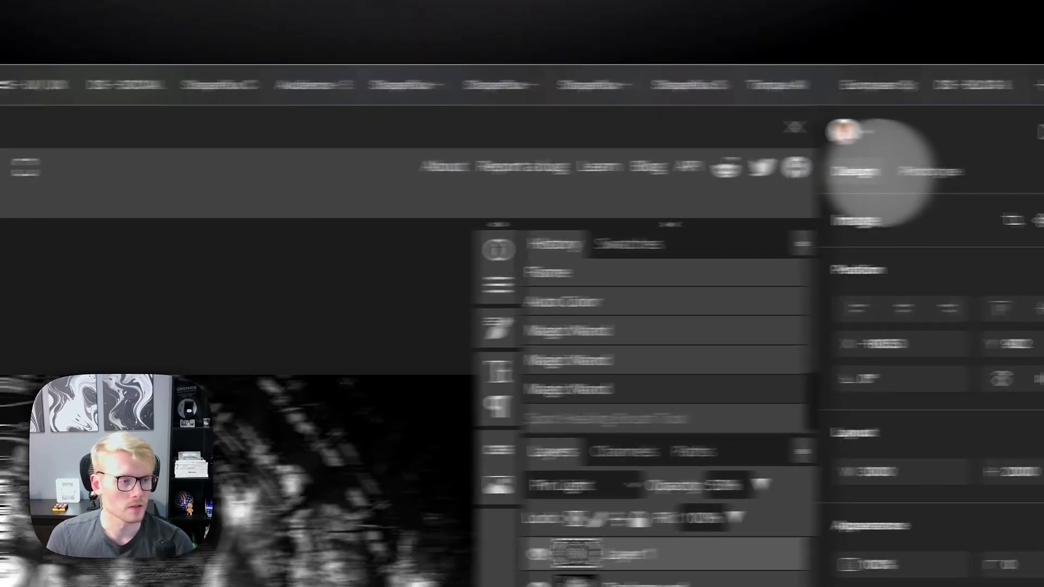
{"action": "left_click", "coordinate": [1041, 87]}
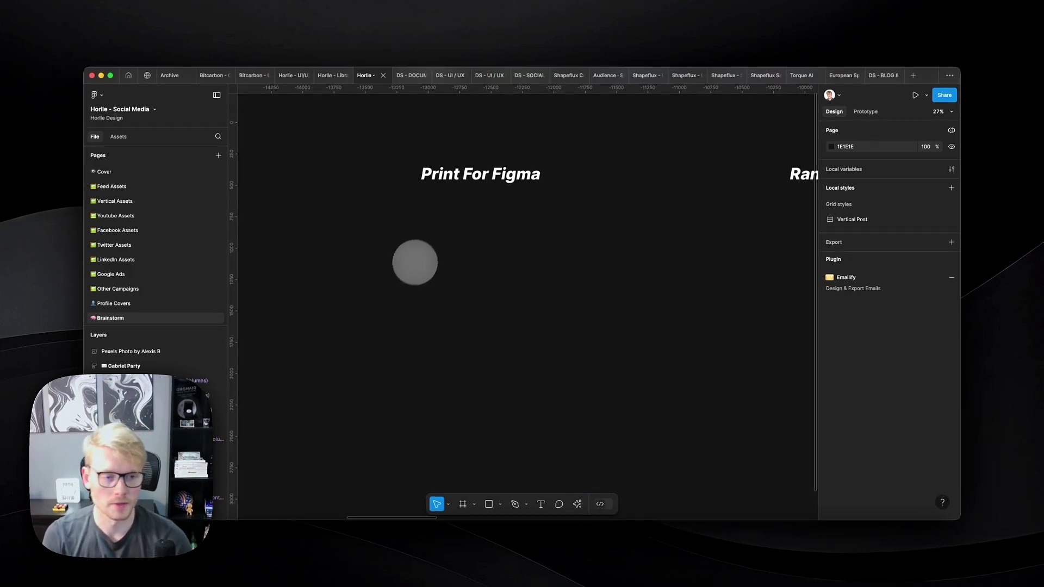
- Run Print for Figma and create a blank Letter 8.5 × 11 in frame
{"action": "left_click", "coordinate": [577, 504]}
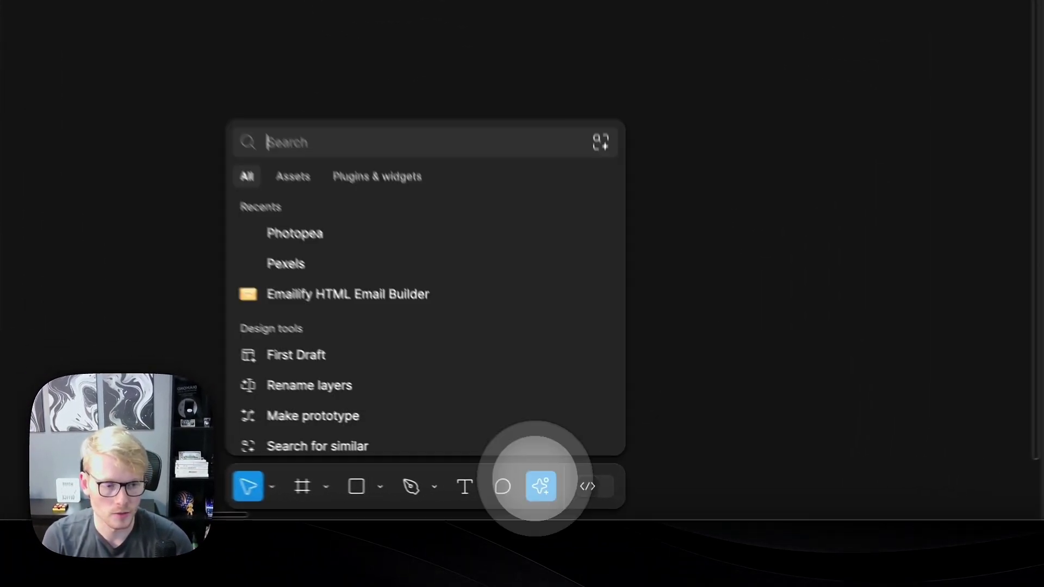
{"action": "type", "text": "print"}
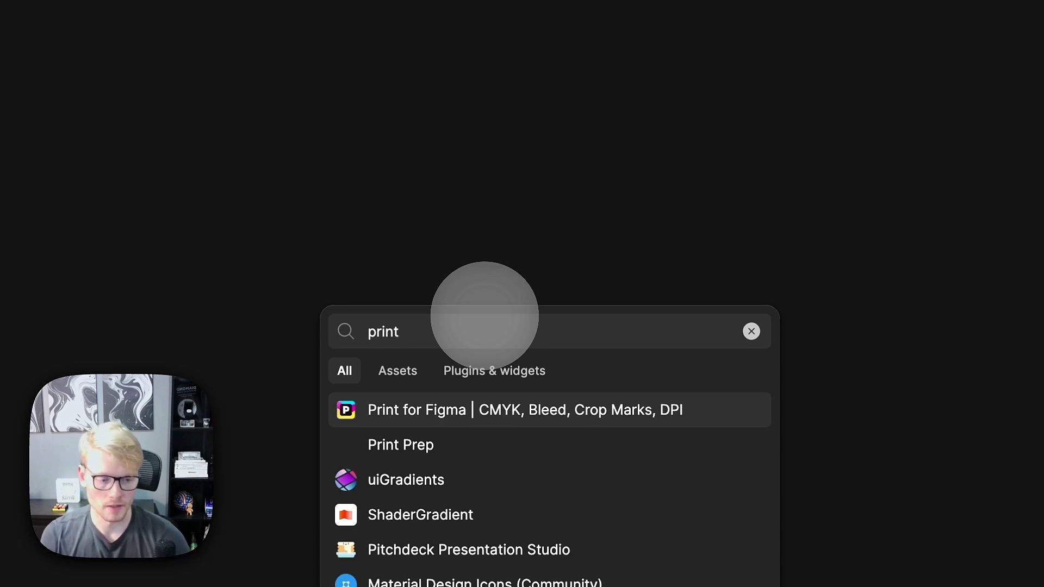
{"action": "left_click", "coordinate": [454, 409]}
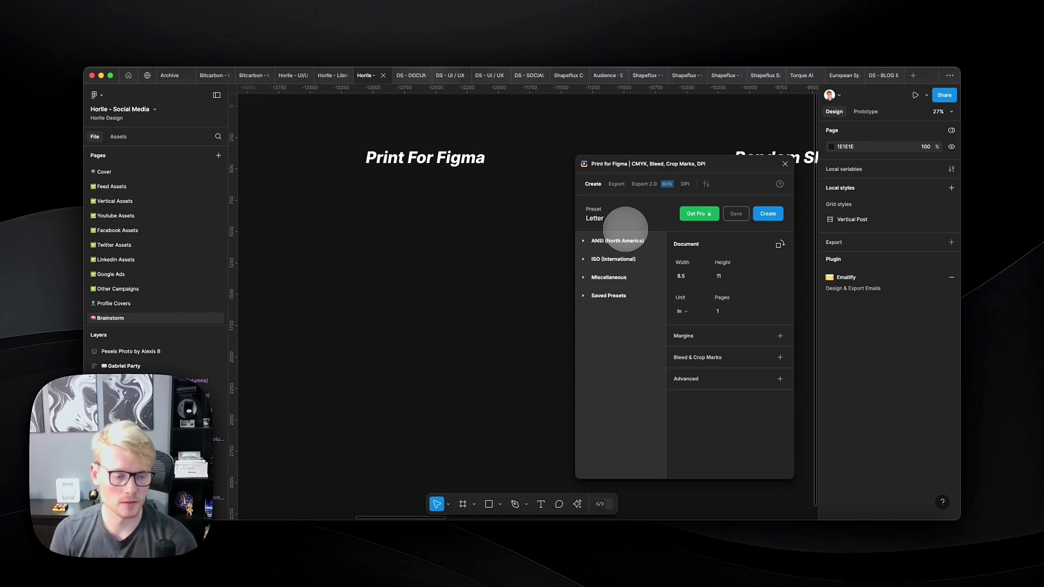
{"action": "key", "text": "f"}
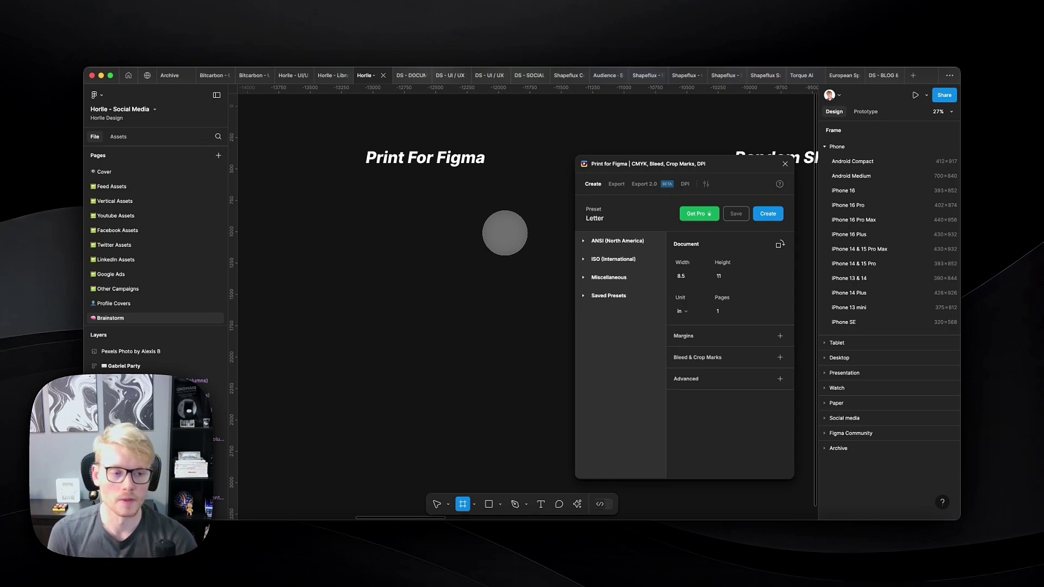
{"action": "left_click", "coordinate": [767, 213]}
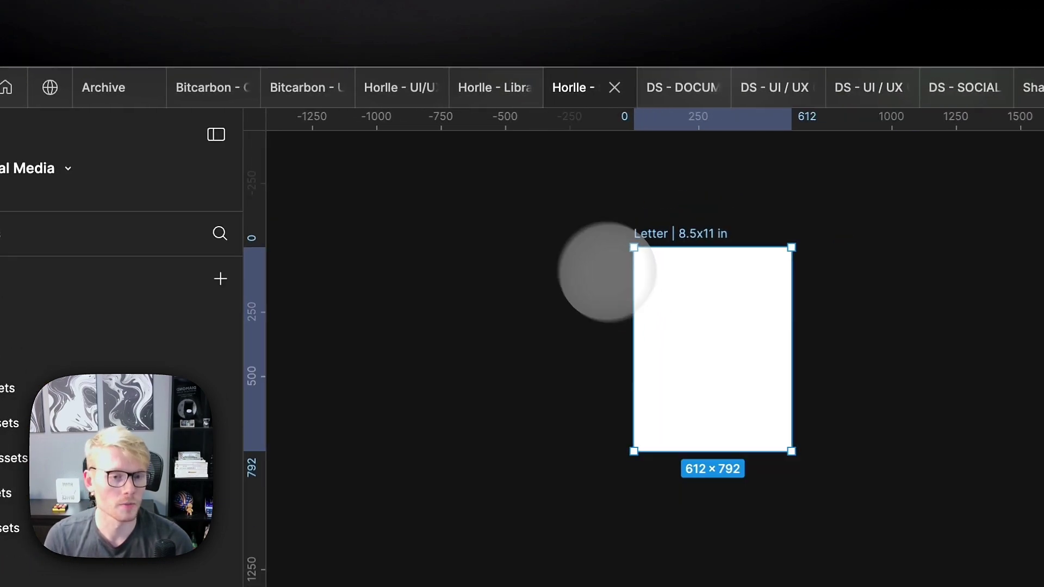
- Restore the undone frame and delete the small stray frame
{"action": "key", "text": "ctrl+shift+z"}
{"action": "left_click", "coordinate": [554, 196]}
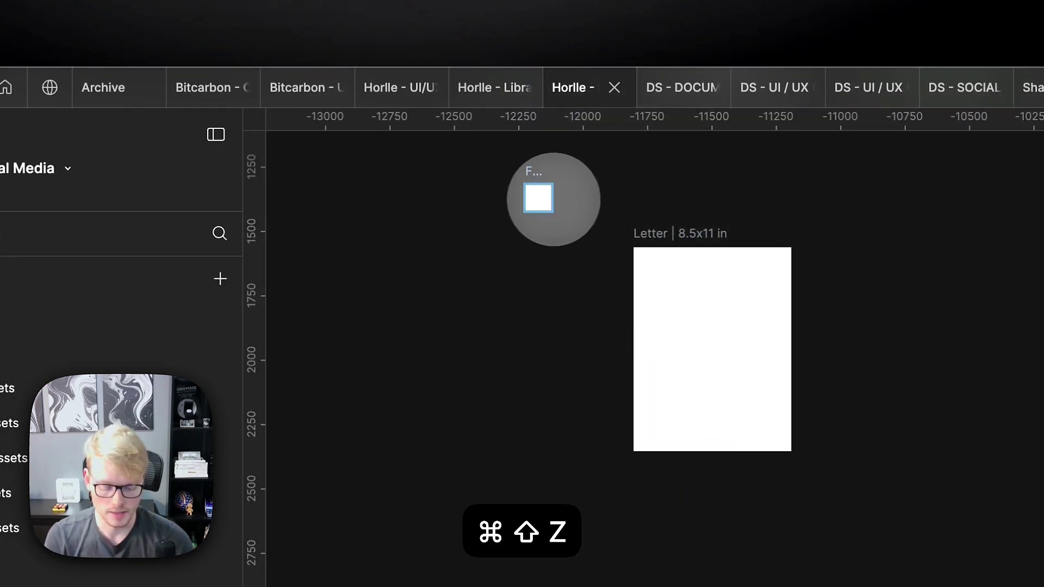
{"action": "key", "text": "BackSpace"}
{"action": "scroll", "coordinate": [709, 398], "scroll_direction": "up", "scroll_amount": 2}
{"action": "scroll", "coordinate": [710, 400], "scroll_direction": "down", "scroll_amount": 3}
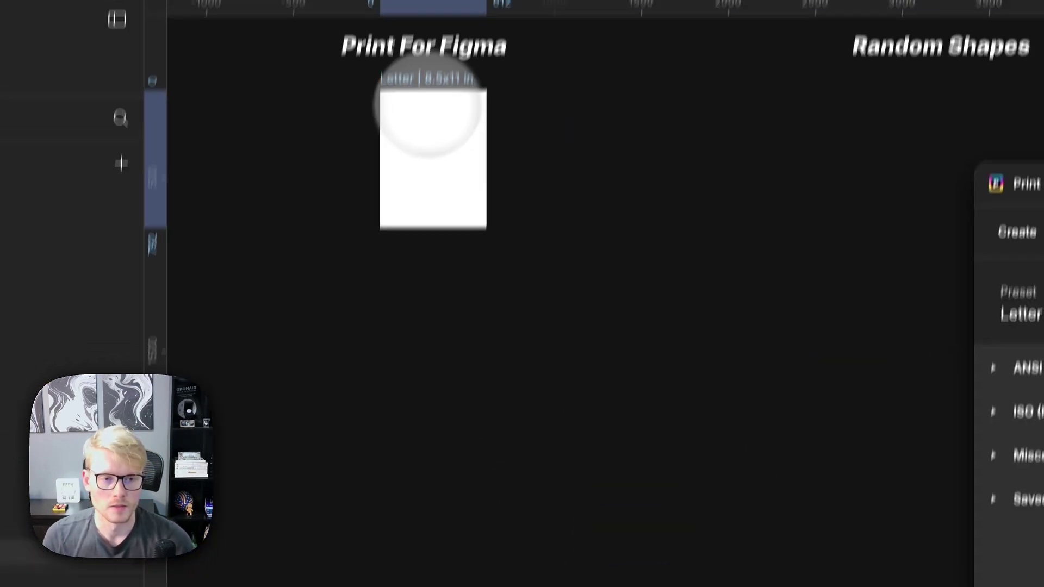
{"action": "scroll", "coordinate": [677, 390], "scroll_direction": "up", "scroll_amount": 10}
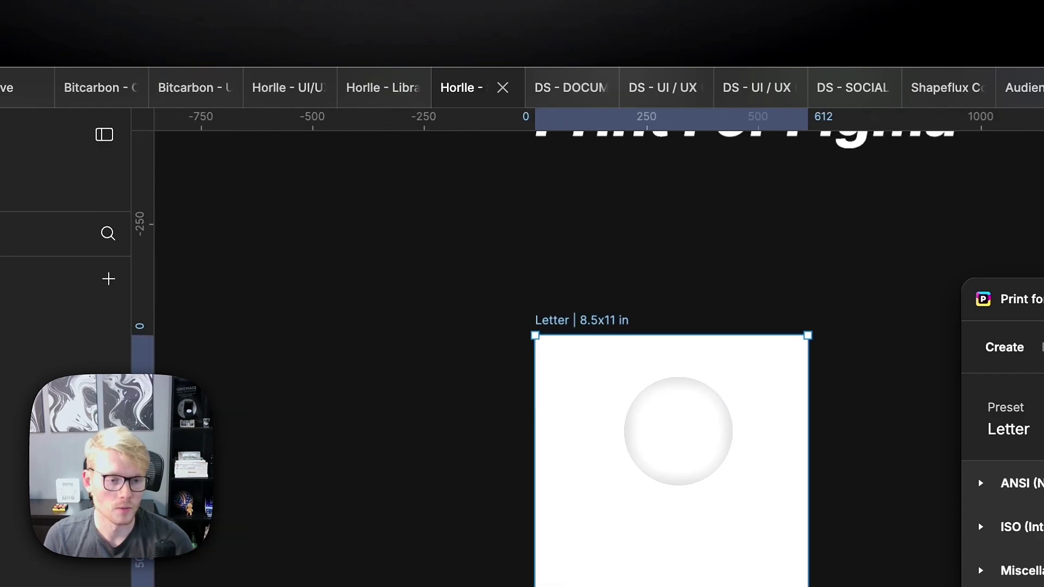
{"action": "scroll", "coordinate": [435, 446], "scroll_direction": "down", "scroll_amount": 2}
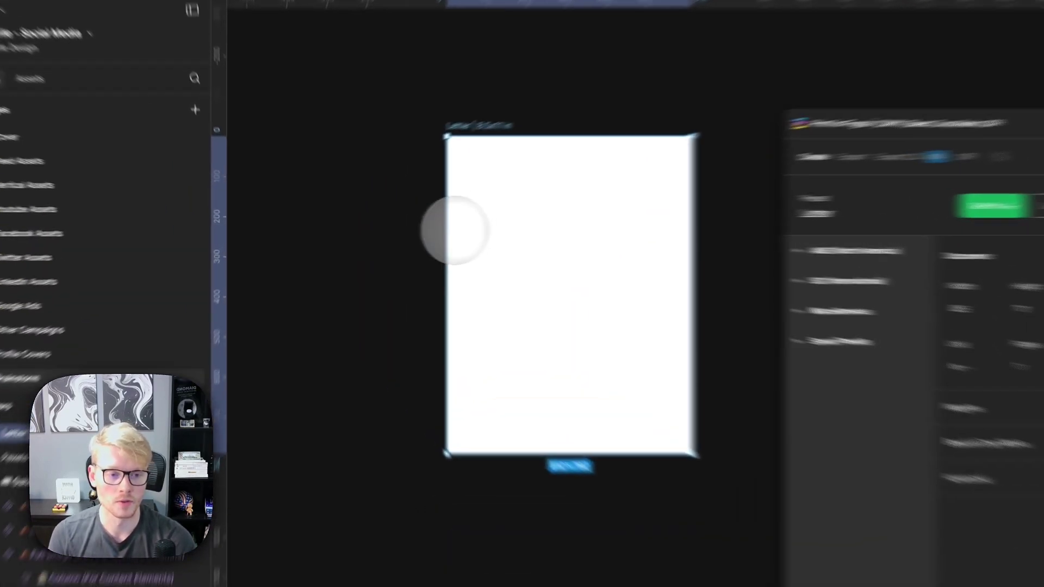
{"action": "scroll", "coordinate": [380, 272], "scroll_direction": "down", "scroll_amount": 4}
{"action": "scroll", "coordinate": [600, 359], "scroll_direction": "down", "scroll_amount": 6}
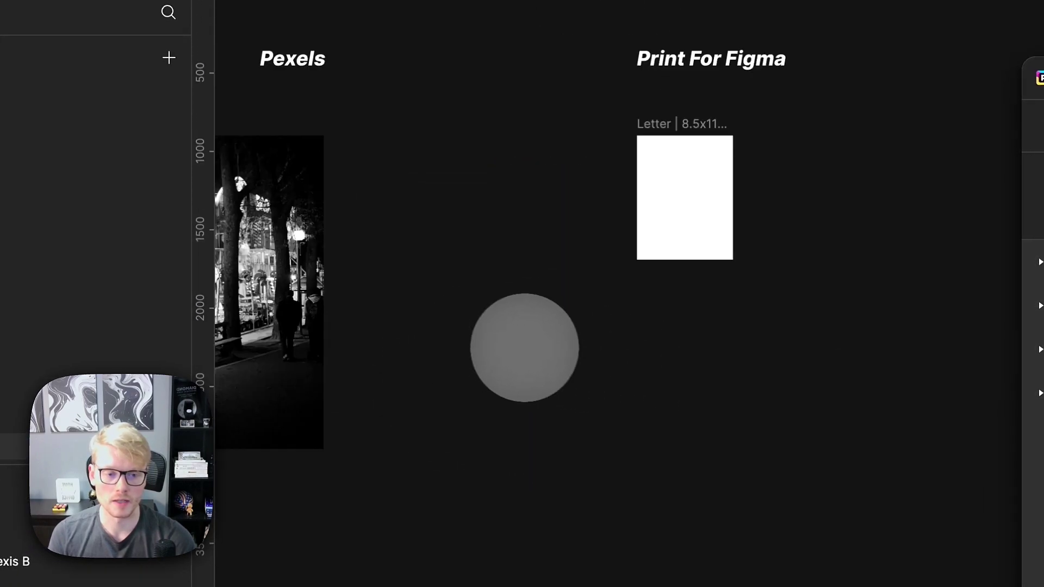
- Copy the churros photo into the Letter frame and scale it down to 0.71x
{"action": "left_click", "coordinate": [598, 270]}
{"action": "key", "text": "super+c"}
{"action": "key", "text": "super+v"}
{"action": "scroll", "coordinate": [598, 272], "scroll_direction": "up", "scroll_amount": 4}
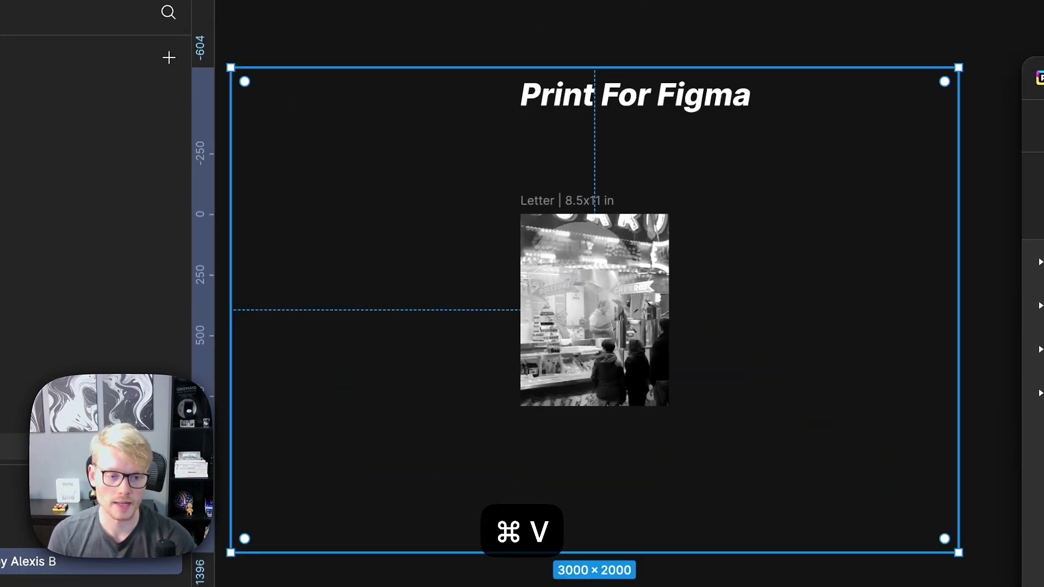
{"action": "key", "text": "k"}
{"action": "left_click_drag", "start_coordinate": [826, 311], "coordinate": [349, 377]}
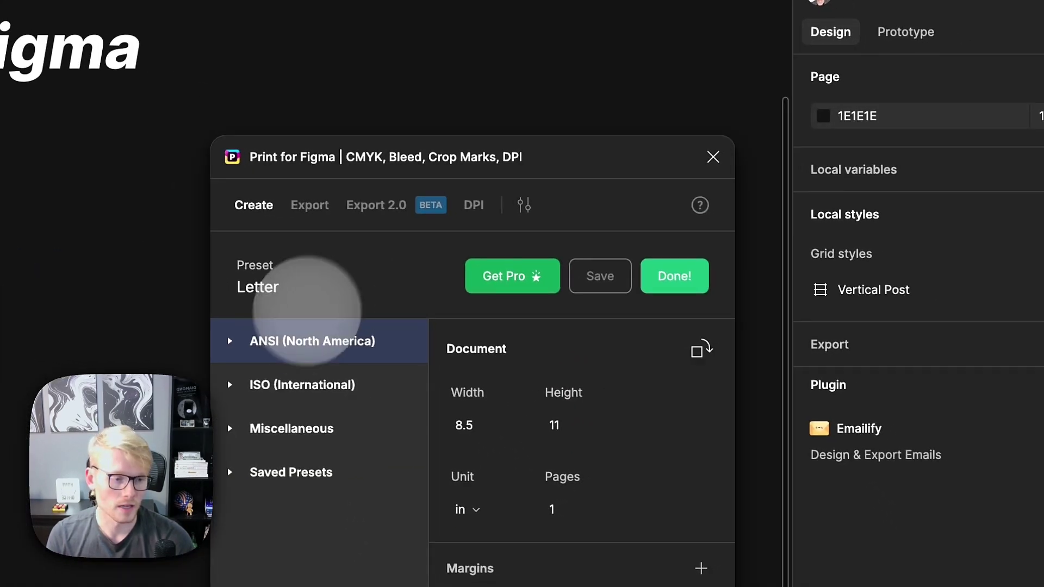
- Browse the ANSI, Miscellaneous and ISO presets, keep Letter, and close Print for Figma
{"action": "left_click", "coordinate": [299, 337]}
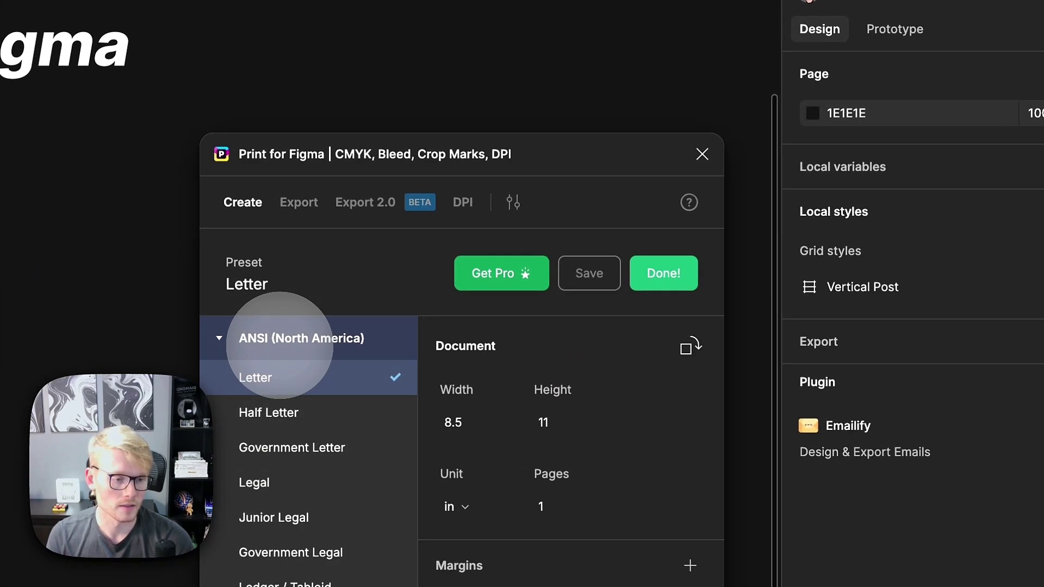
{"action": "left_click", "coordinate": [269, 340]}
{"action": "left_click", "coordinate": [283, 429]}
{"action": "left_click", "coordinate": [272, 427]}
{"action": "left_click", "coordinate": [268, 383]}
{"action": "left_click", "coordinate": [268, 385]}
{"action": "left_click", "coordinate": [469, 422]}
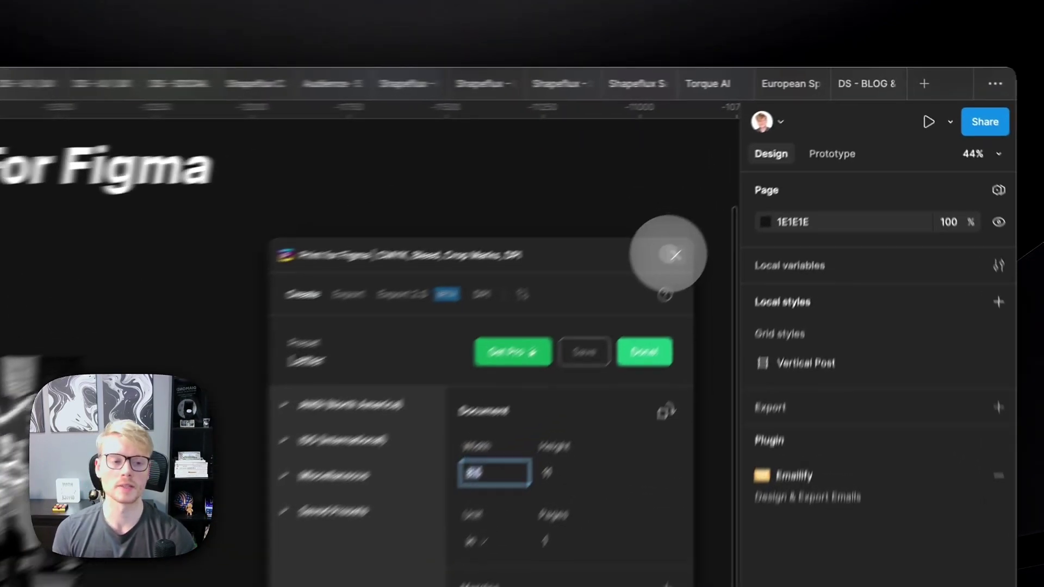
{"action": "left_click", "coordinate": [784, 163]}
{"action": "scroll", "coordinate": [599, 304], "scroll_direction": "right", "scroll_amount": 5}
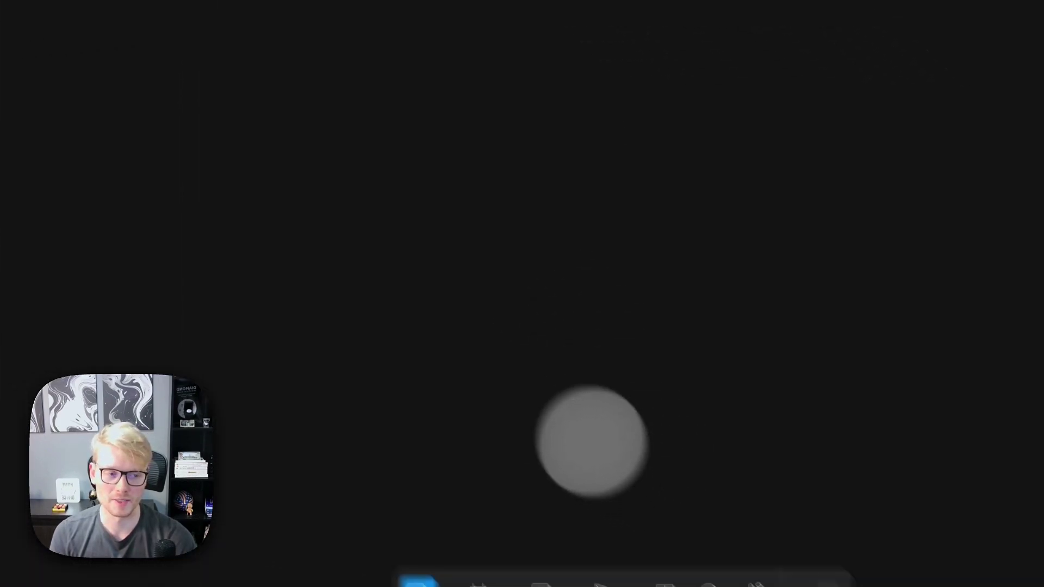
{"action": "left_click", "coordinate": [606, 493]}
- Run Random Shapes and set Frame 7's width to 1080
{"action": "type", "text": "random"}
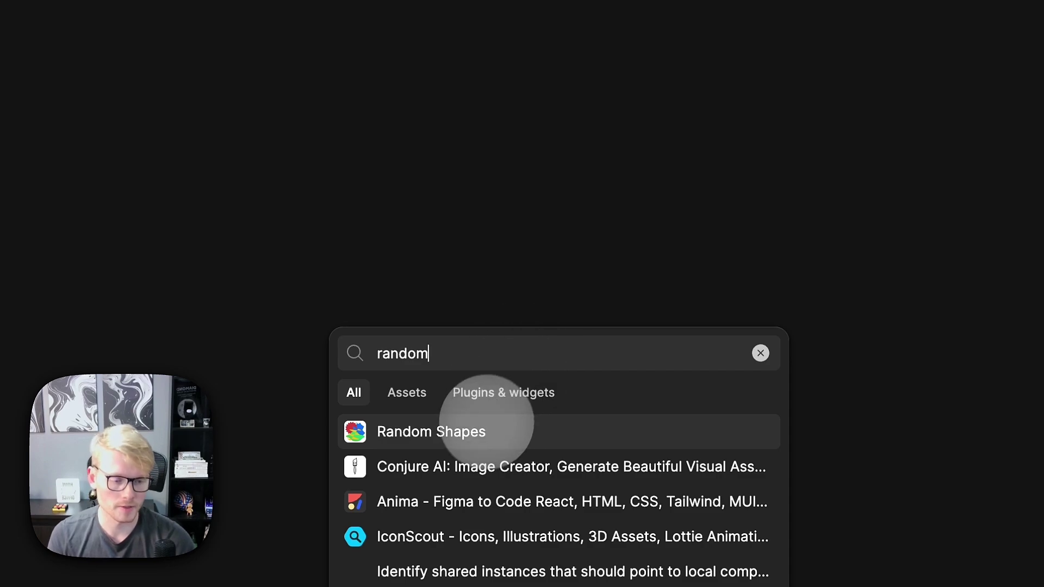
{"action": "left_click", "coordinate": [487, 419]}
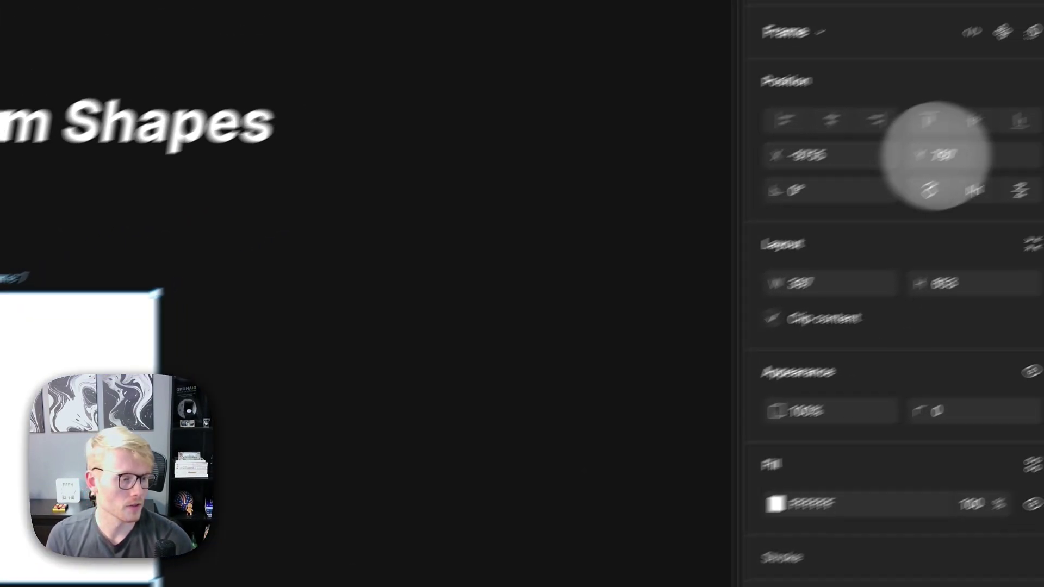
{"action": "left_click", "coordinate": [702, 326]}
{"action": "type", "text": "1080"}
{"action": "key", "text": "Tab"}
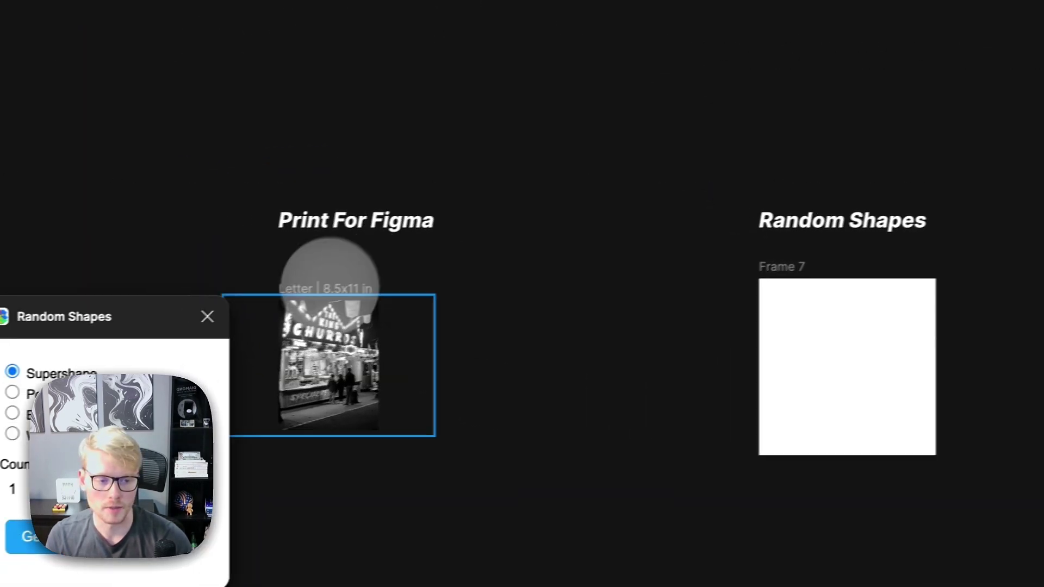
- Paste a copy of the churros photo into Frame 7 and scale it up to fill it
{"action": "key", "text": "super+c"}
{"action": "key", "text": "super+v"}
{"action": "key", "text": "k"}
{"action": "left_click_drag", "start_coordinate": [813, 353], "coordinate": [844, 347]}
{"action": "left_click", "coordinate": [575, 297]}
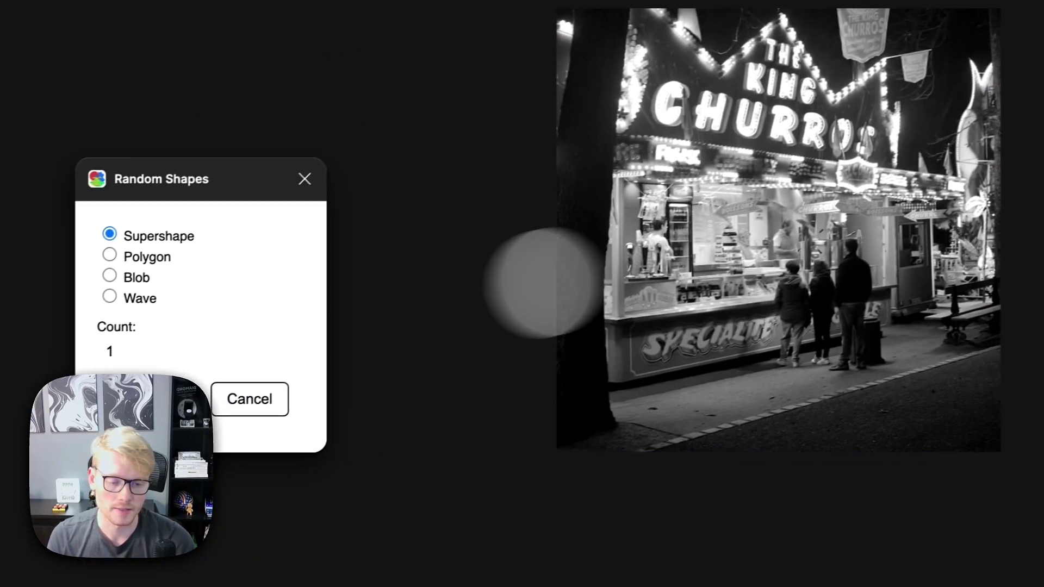
- Generate a magenta supershape starburst and centre it on Frame 7's bottom-right corner
{"action": "left_click", "coordinate": [149, 400]}
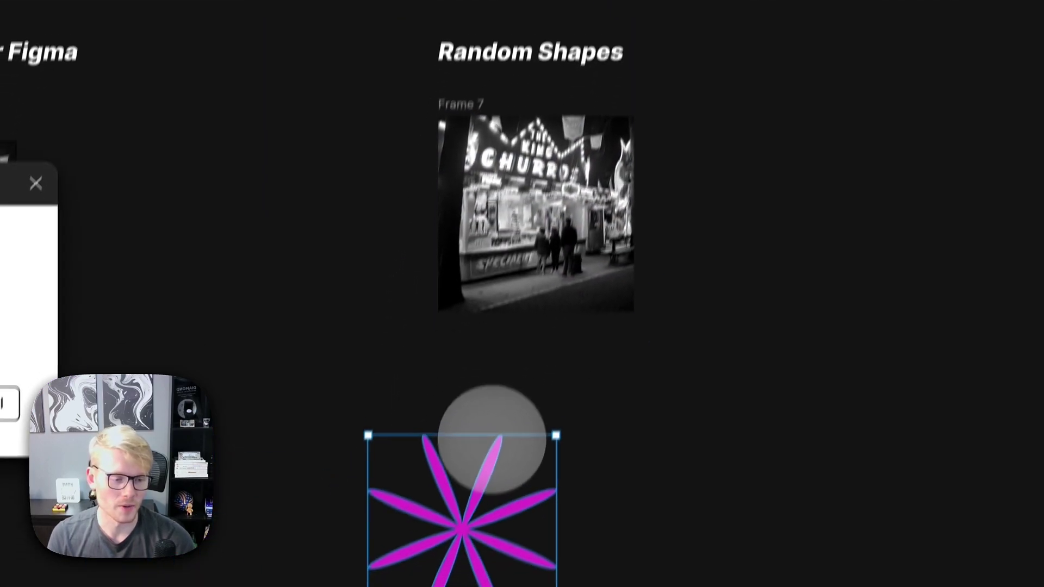
{"action": "left_click_drag", "start_coordinate": [514, 217], "coordinate": [549, 69]}
{"action": "left_click_drag", "start_coordinate": [535, 122], "coordinate": [619, 239]}
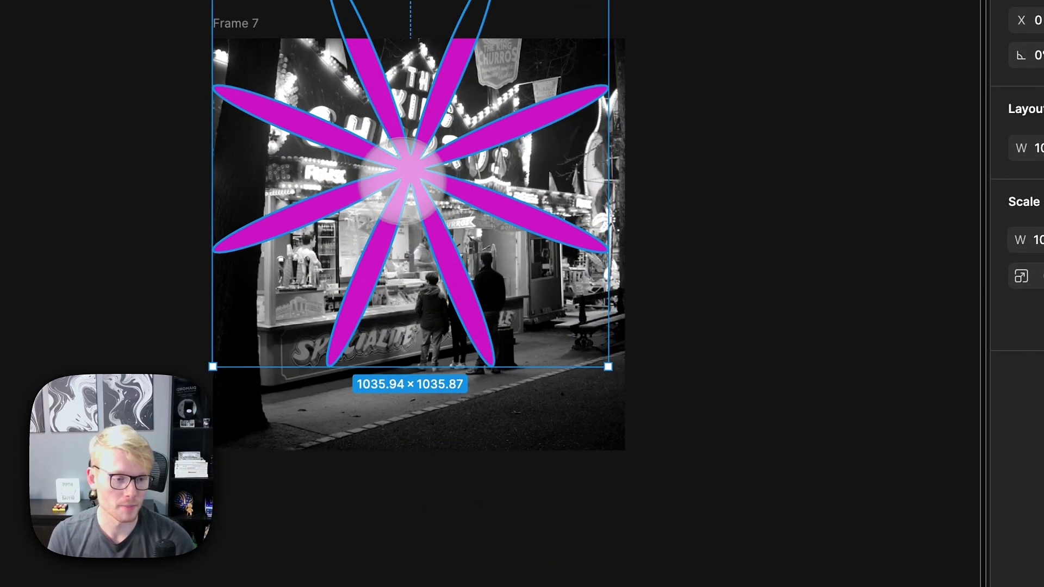
{"action": "left_click_drag", "start_coordinate": [587, 416], "coordinate": [612, 460]}
{"action": "left_click_drag", "start_coordinate": [716, 332], "coordinate": [716, 332]}
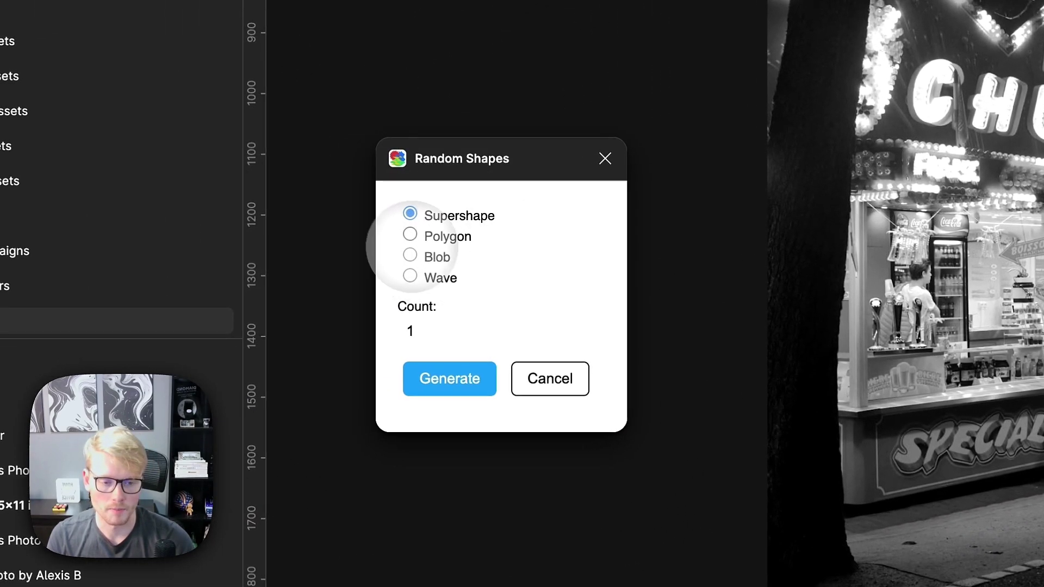
- Generate two random polygons, group them, and place them at Frame 7's top-left
{"action": "left_click", "coordinate": [0, 127]}
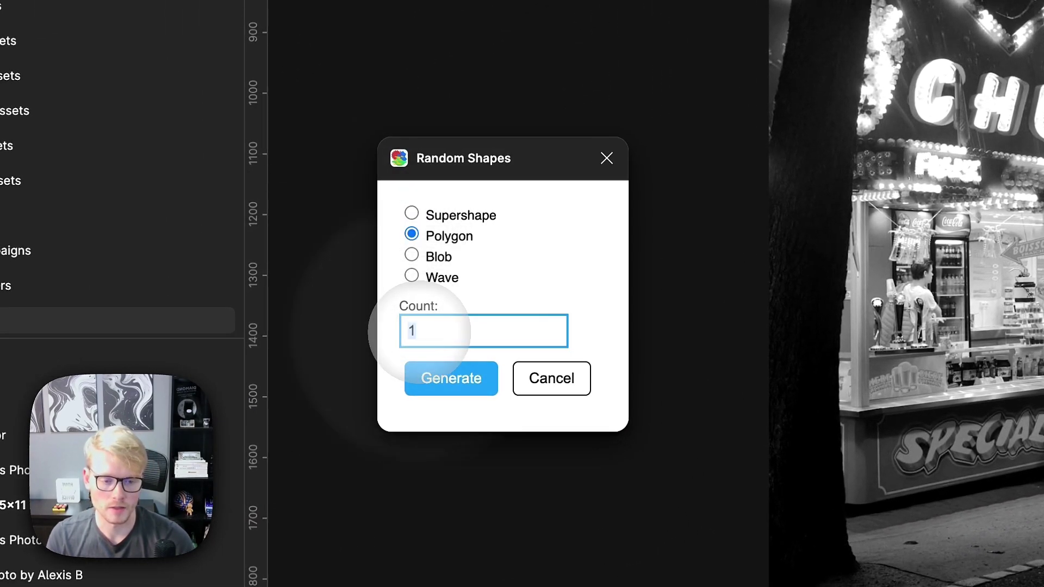
{"action": "left_click", "coordinate": [451, 378]}
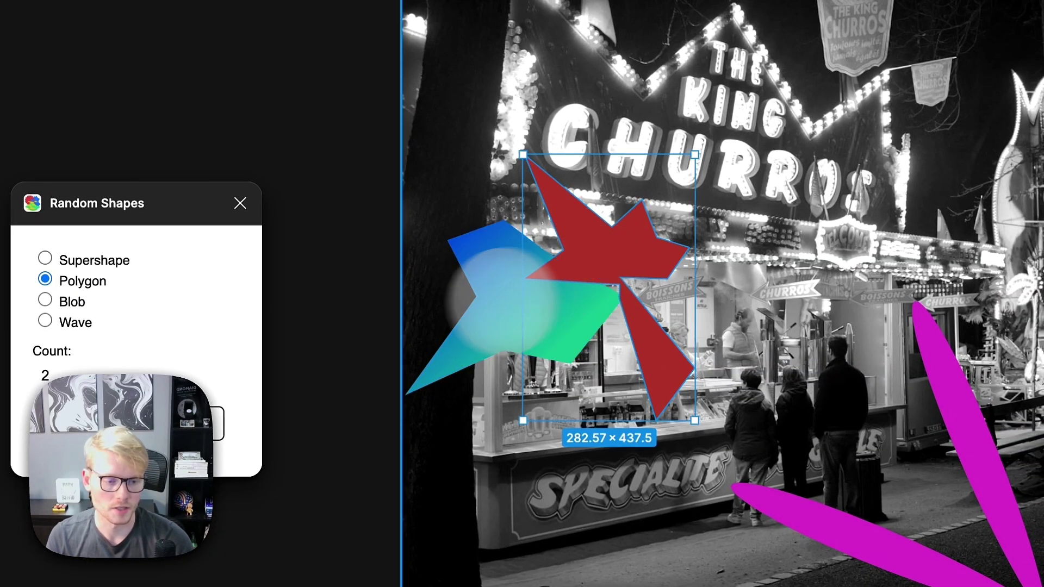
{"action": "key", "text": "super+g"}
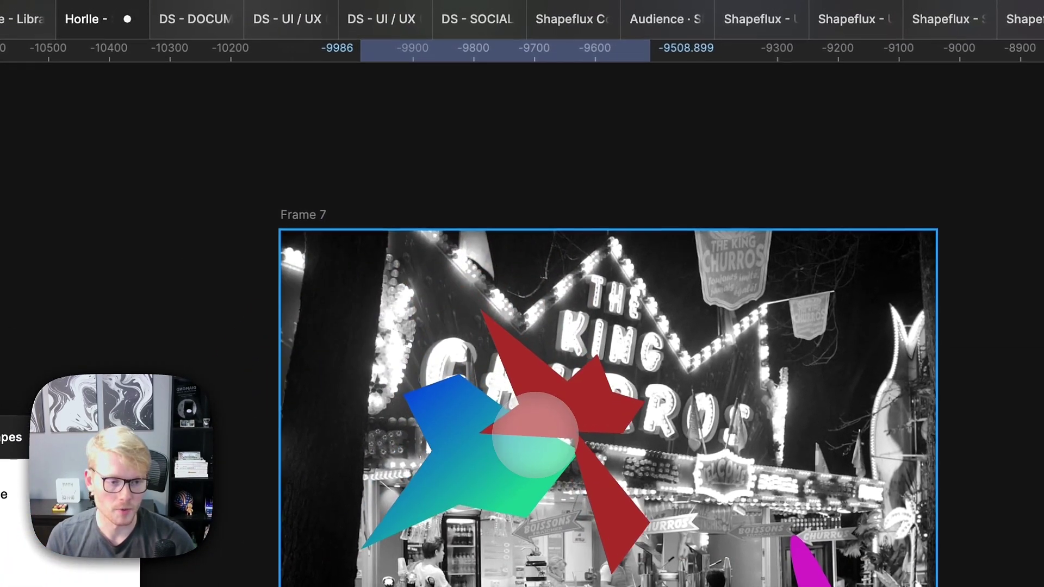
{"action": "key", "text": "super+v"}
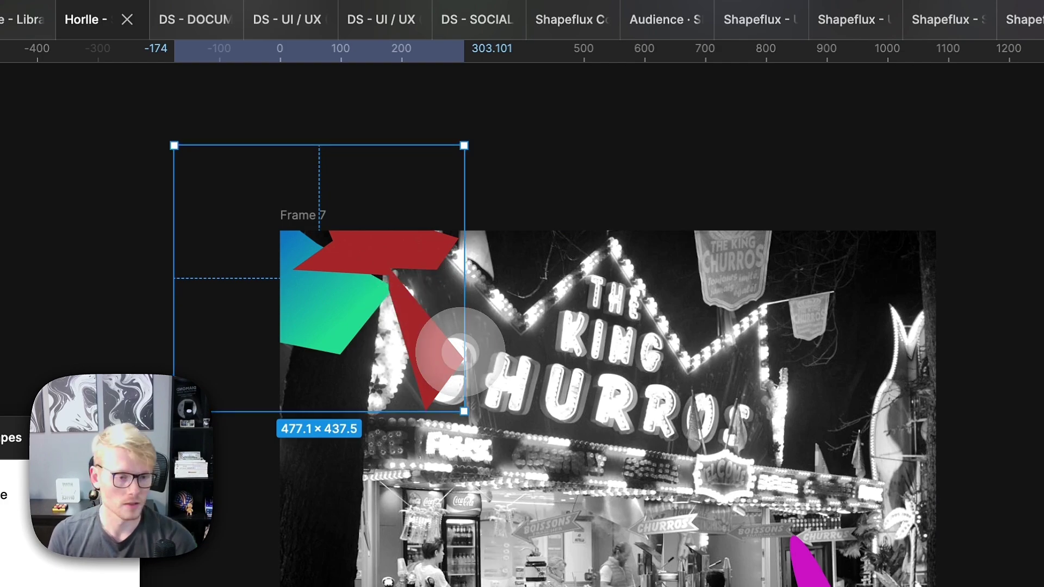
{"action": "left_click_drag", "start_coordinate": [533, 364], "coordinate": [553, 264]}
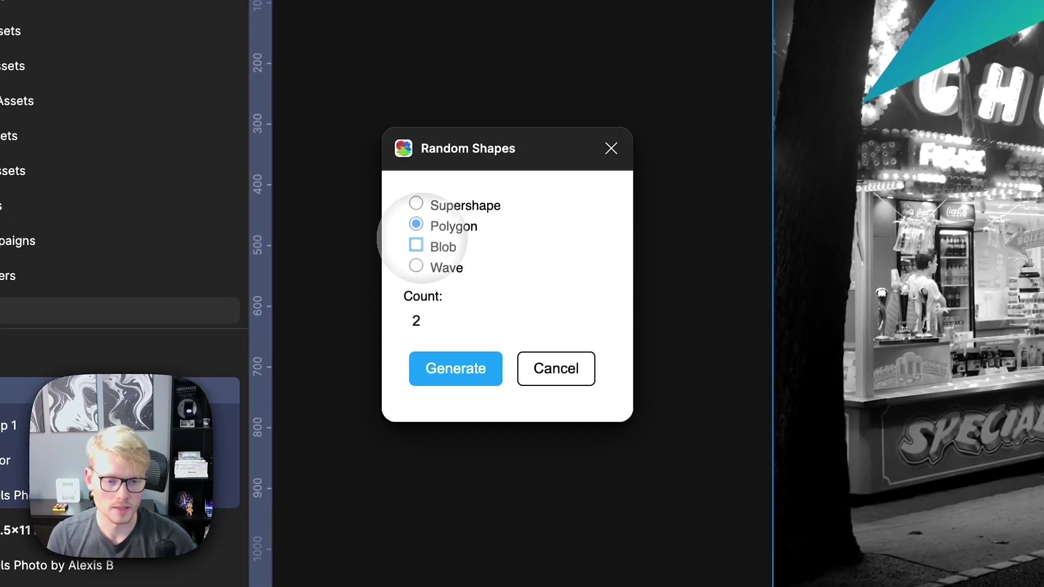
- Generate random gradient blobs, group them, and paste them into Frame 7
{"action": "left_click", "coordinate": [508, 287]}
{"action": "left_click", "coordinate": [443, 348]}
{"action": "key", "text": "super+g"}
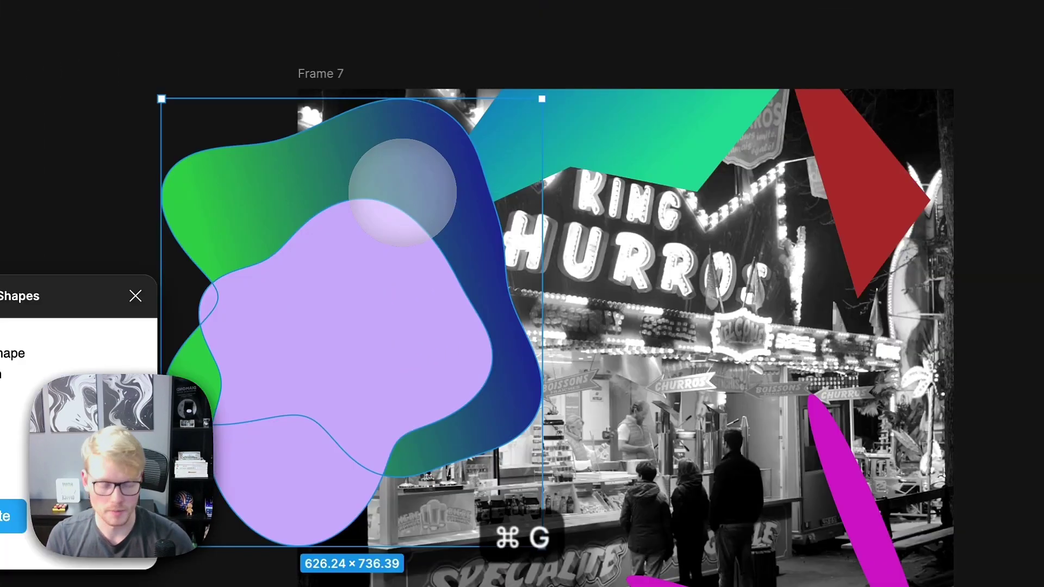
{"action": "left_click_drag", "start_coordinate": [400, 187], "coordinate": [455, 459]}
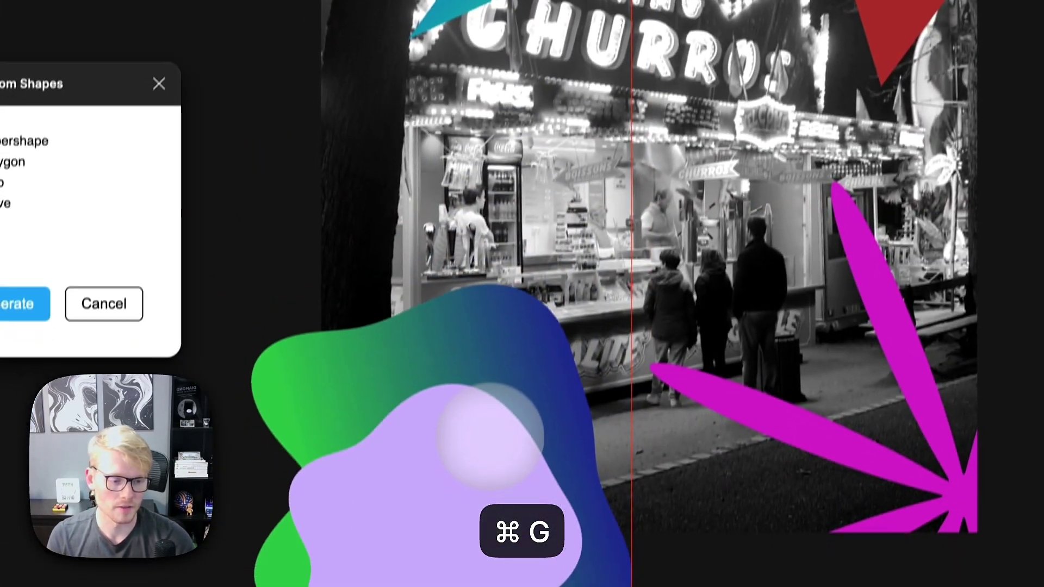
{"action": "key", "text": "super+x"}
{"action": "left_click", "coordinate": [392, 149]}
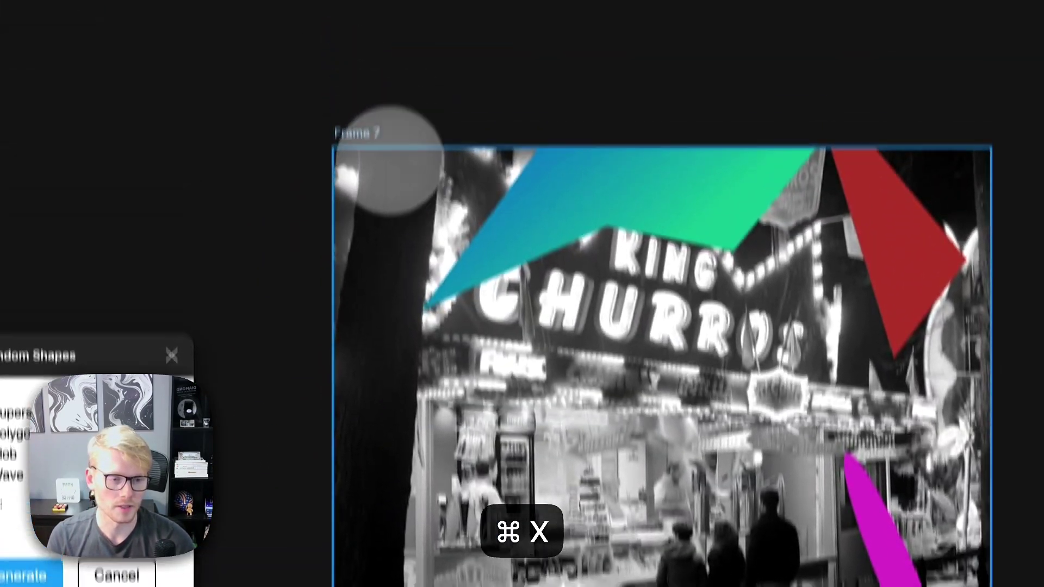
{"action": "key", "text": "super+v"}
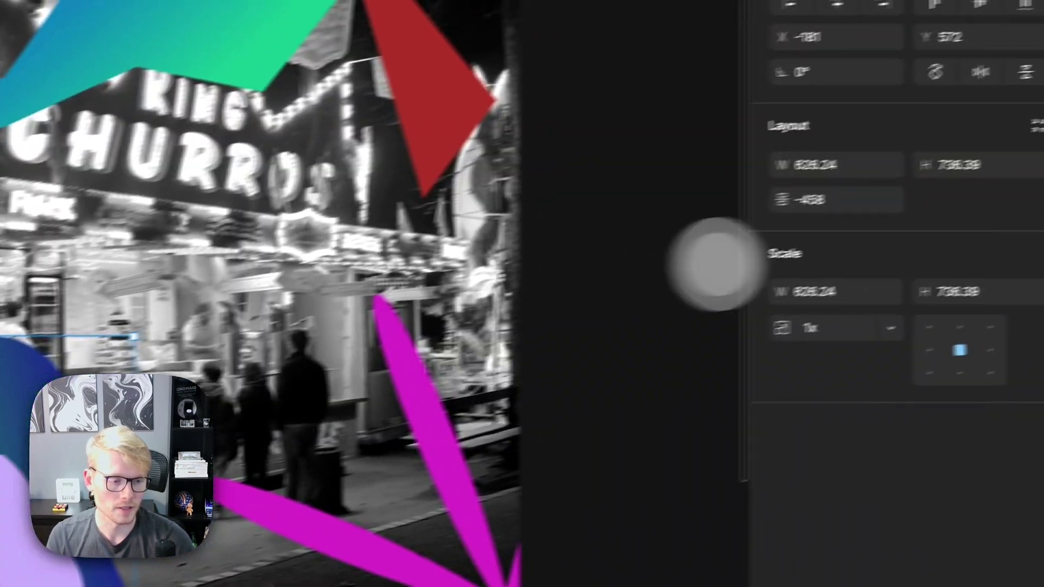
{"action": "left_click", "coordinate": [1000, 179]}
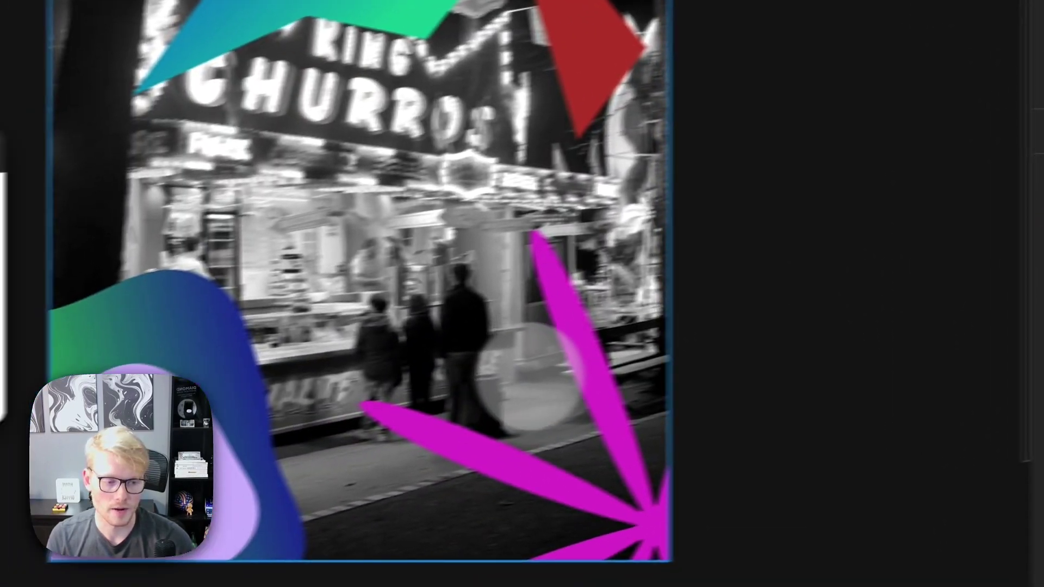
{"action": "left_click", "coordinate": [406, 254]}
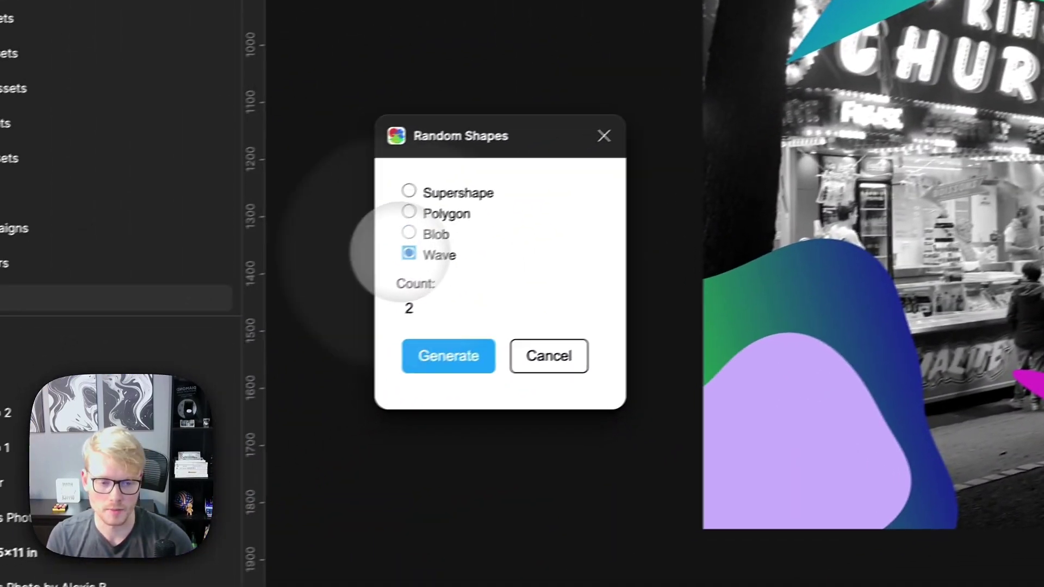
- Generate a random wave shape, enlarge it, and move it into Frame 7 with the churros photo
{"action": "left_click", "coordinate": [446, 357]}
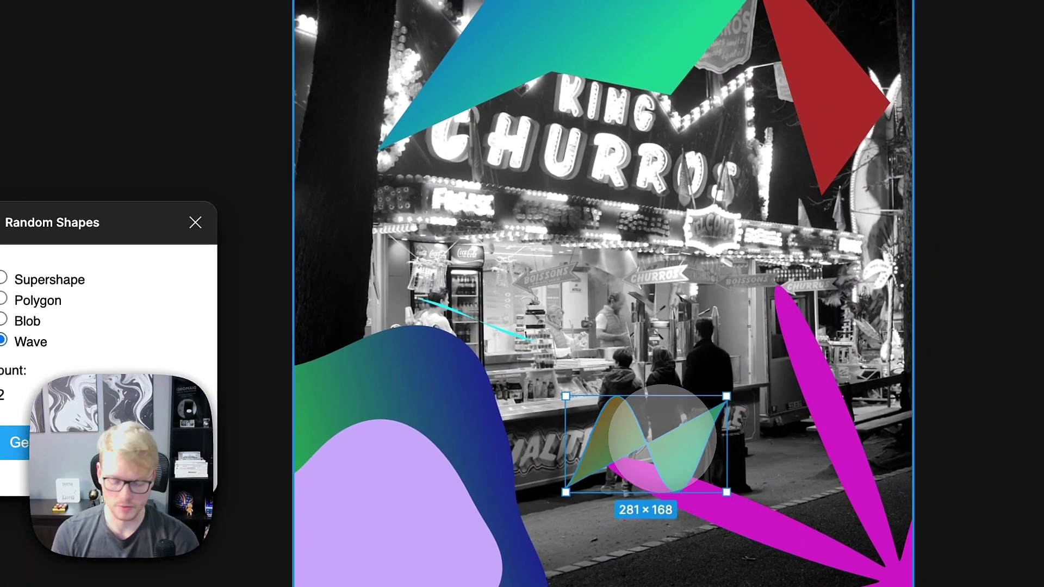
{"action": "left_click_drag", "start_coordinate": [651, 405], "coordinate": [348, 348]}
{"action": "key", "text": "super+x"}
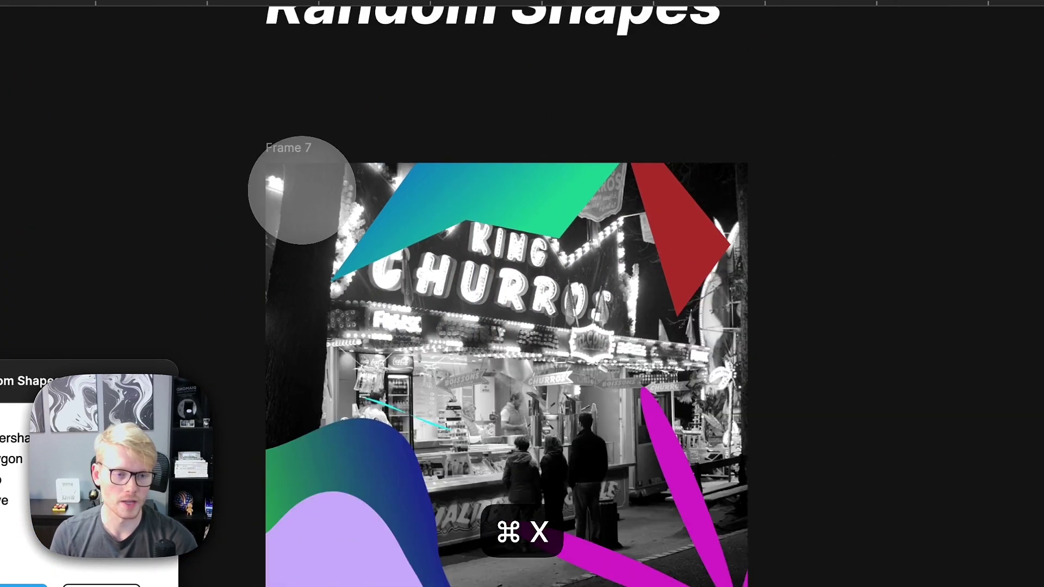
{"action": "key", "text": "super+v"}
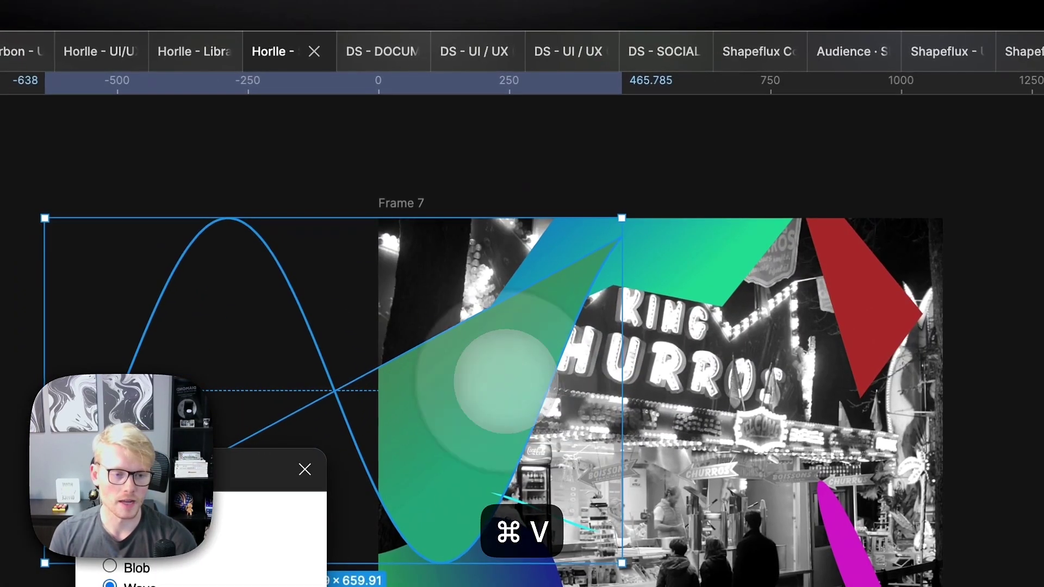
{"action": "key", "text": "Escape"}
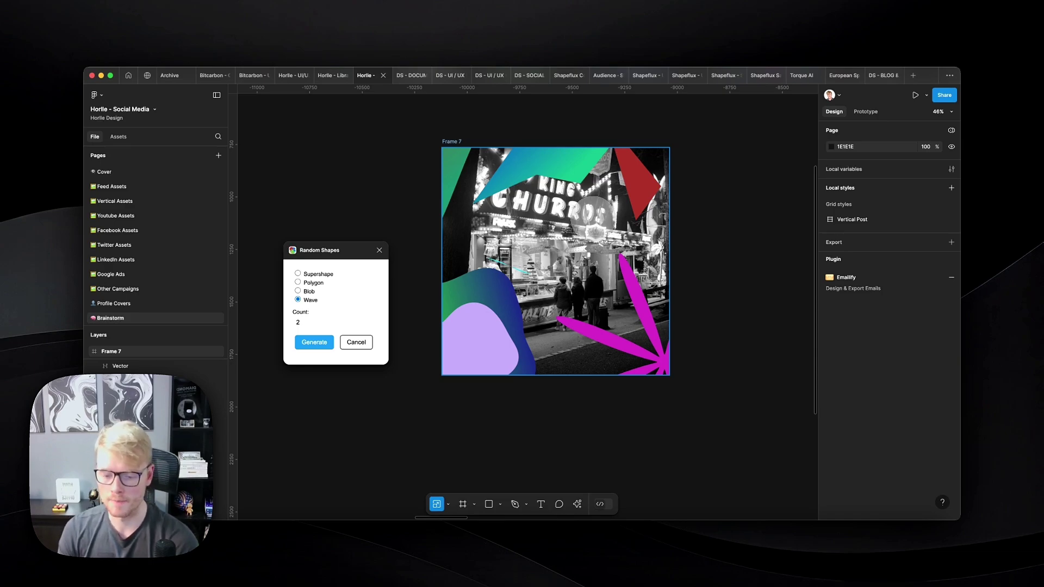
{"action": "scroll", "coordinate": [696, 302], "scroll_direction": "down", "scroll_amount": 5}
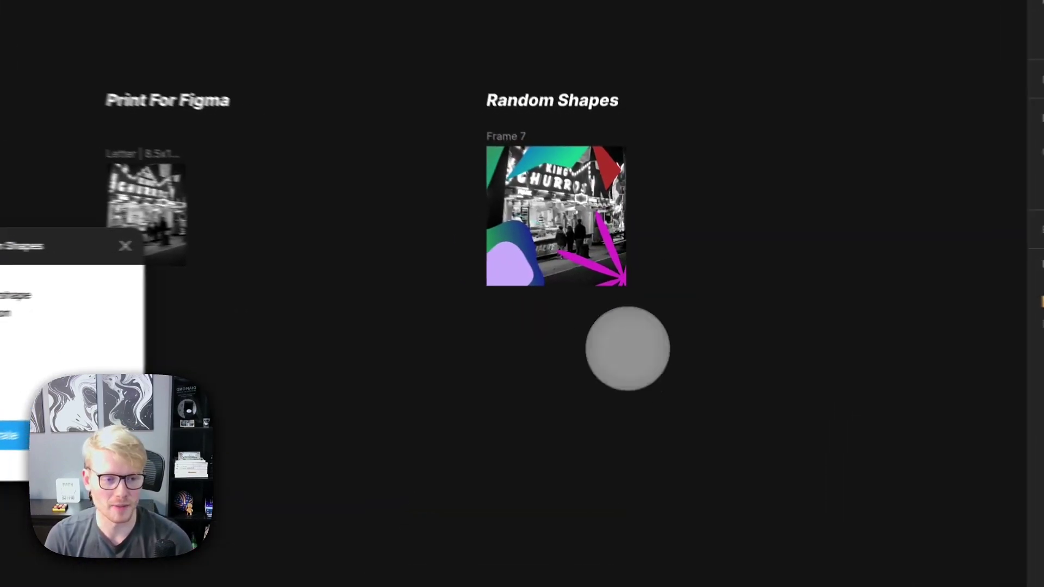
{"action": "scroll", "coordinate": [457, 194], "scroll_direction": "left", "scroll_amount": 3}
{"action": "scroll", "coordinate": [474, 206], "scroll_direction": "down", "scroll_amount": 3}
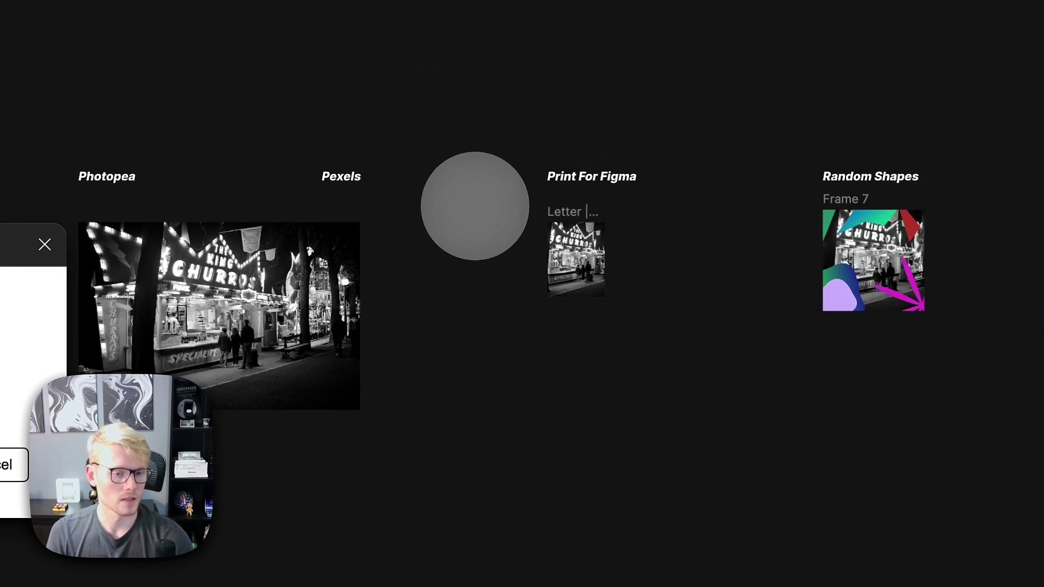